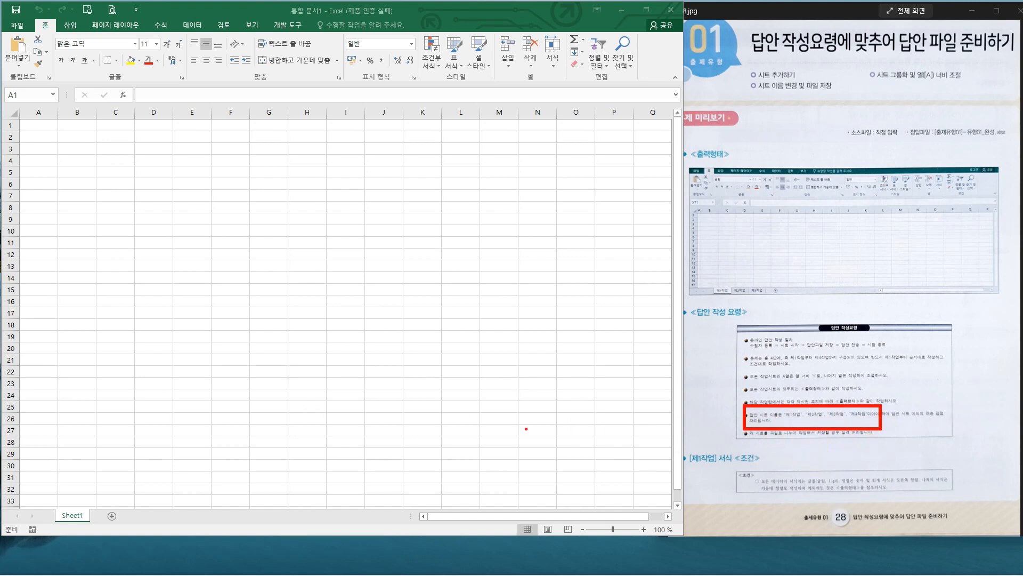
# Add two new worksheets after Sheet1.
pyautogui.press('Escape')
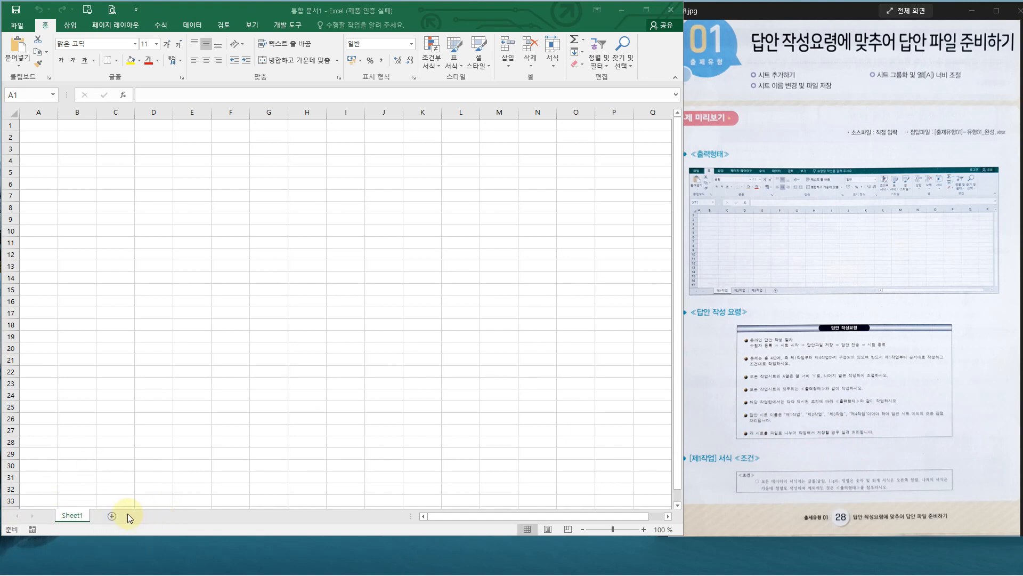
pyautogui.click(112, 515)
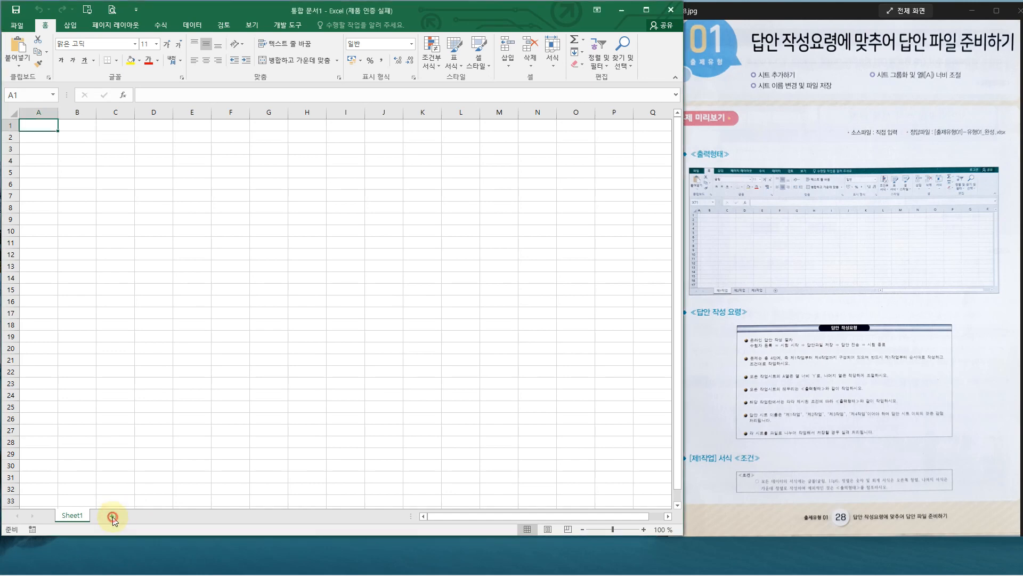
pyautogui.click(146, 515)
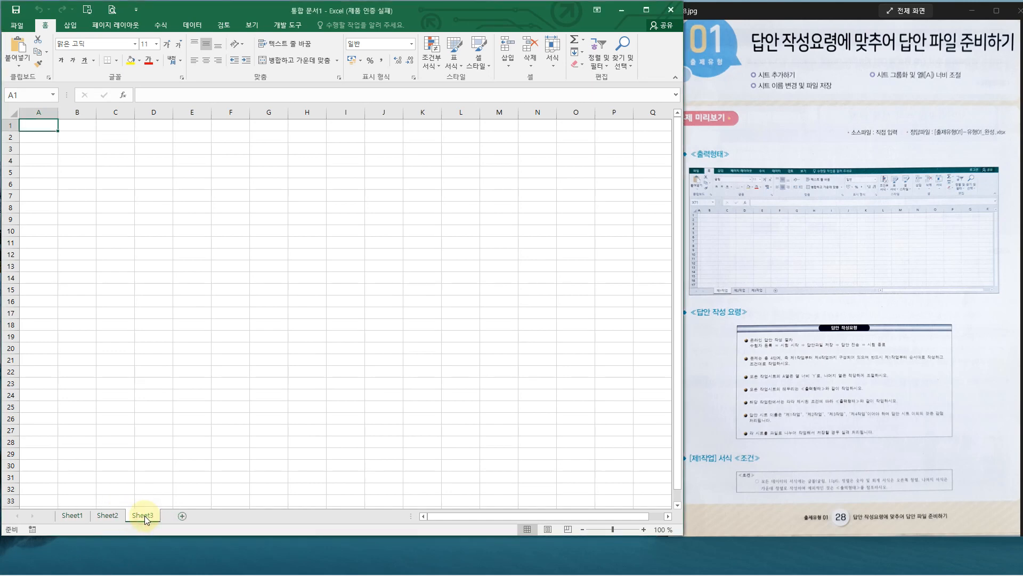
# Rename Sheet1 as 제1작업.
pyautogui.doubleClick(69, 515)
pyautogui.write('wp')
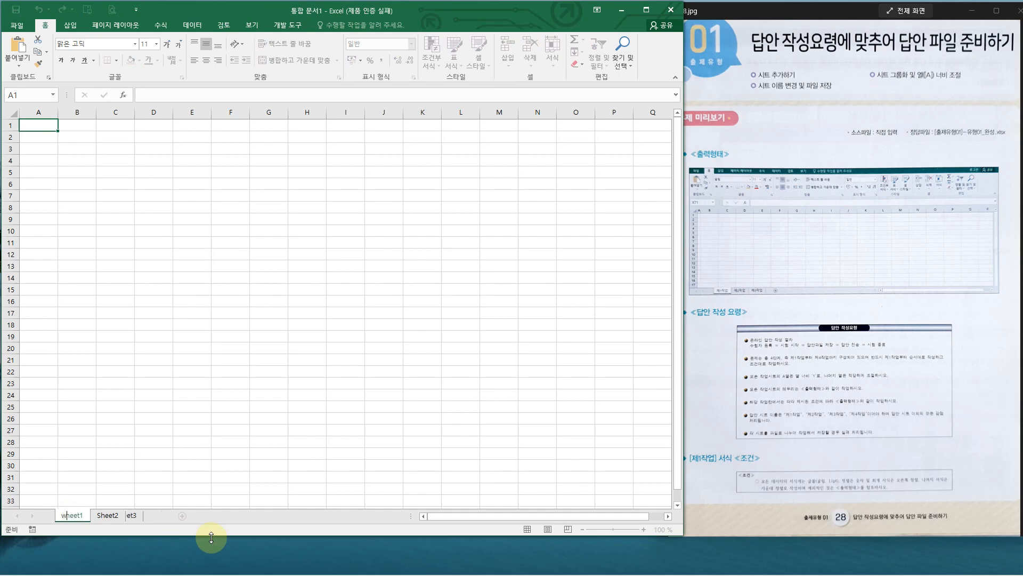
pyautogui.press('BackSpace')
pyautogui.press('BackSpace')
pyautogui.press('Hangul')
pyautogui.write('제')
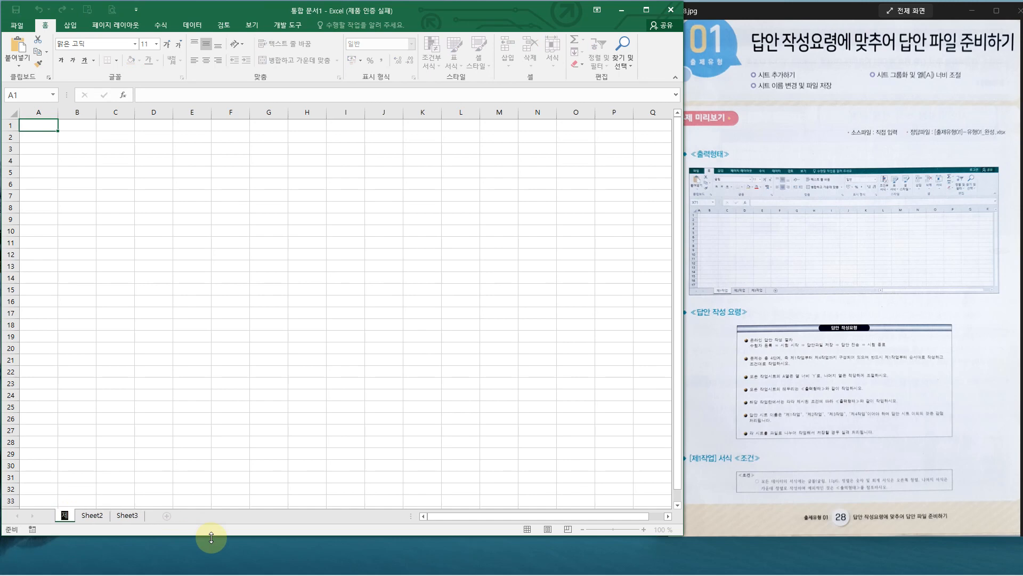
pyautogui.write('1작업')
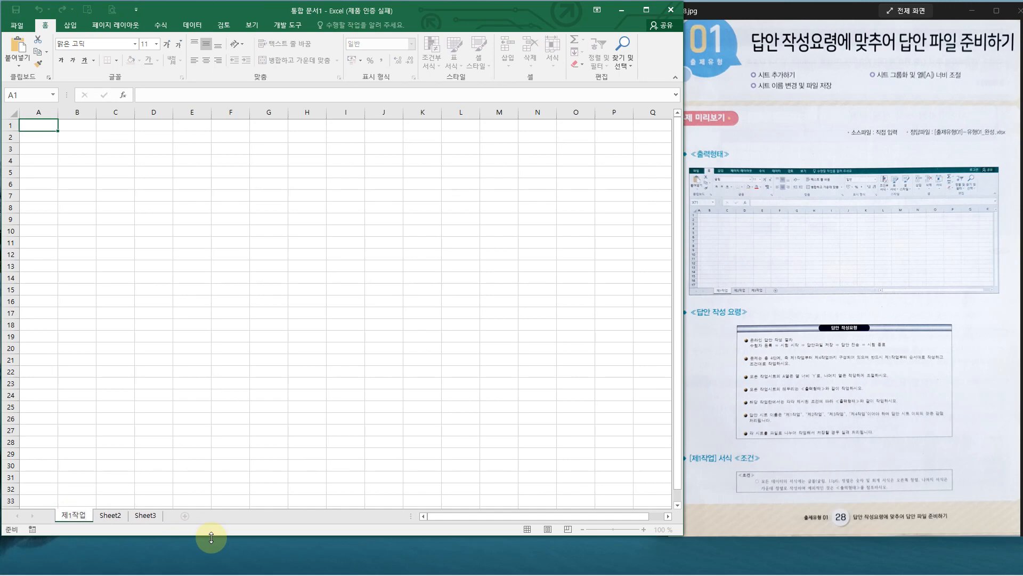
# Rename Sheet2 as 제2작업 and Sheet3 as 제3작업.
pyautogui.doubleClick(117, 515)
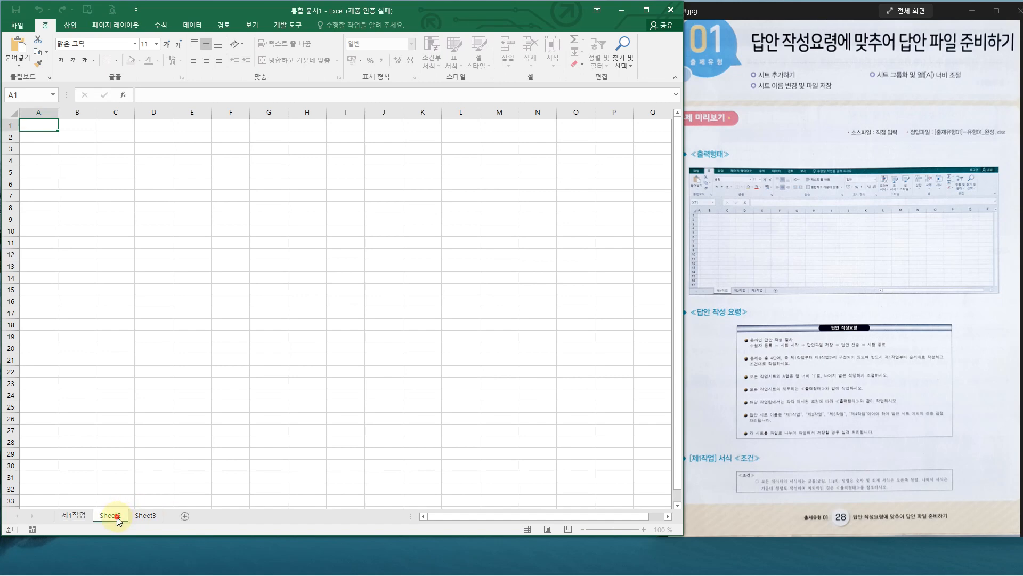
pyautogui.write('제2작ㅇ')
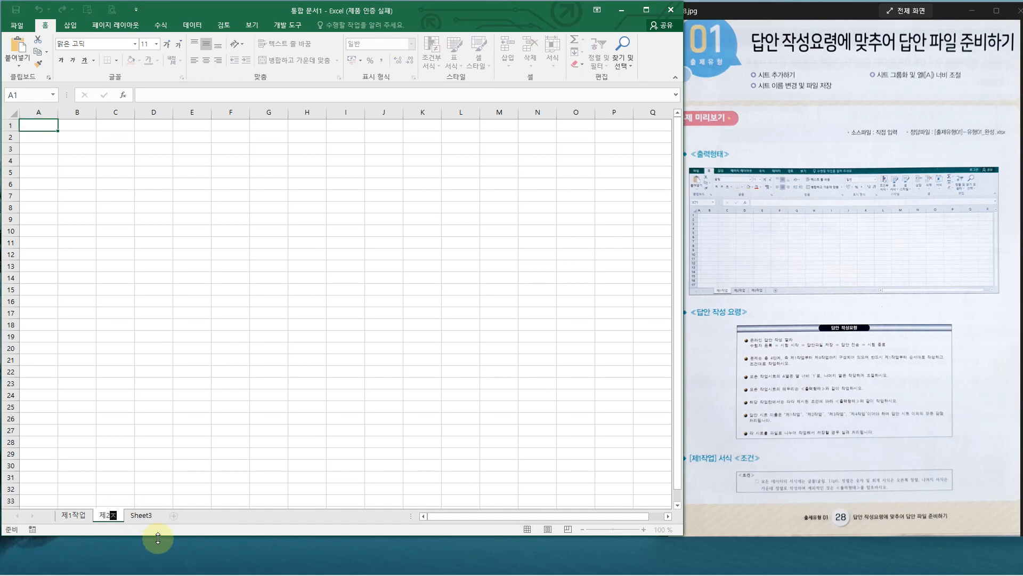
pyautogui.doubleClick(149, 517)
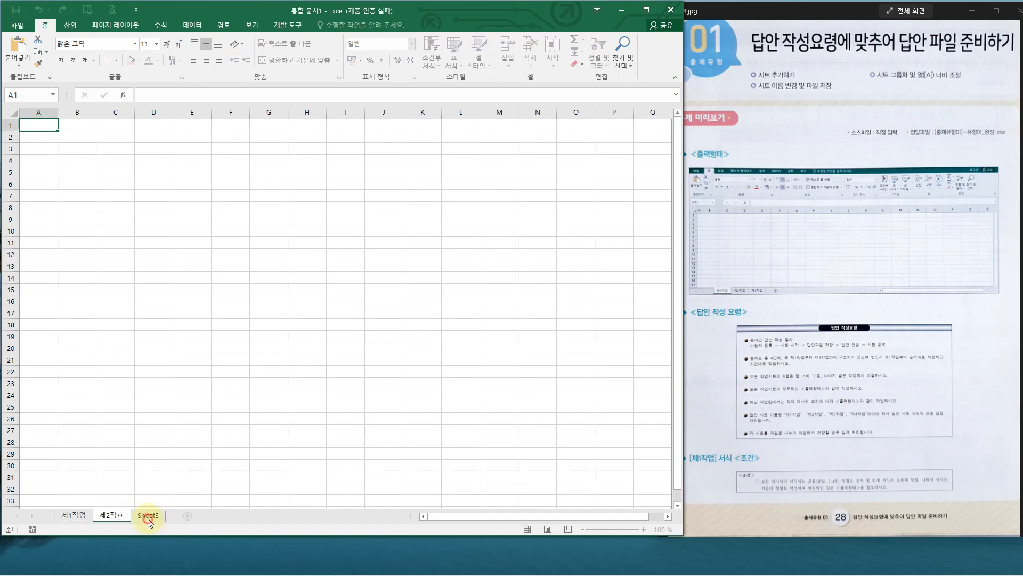
pyautogui.write('제')
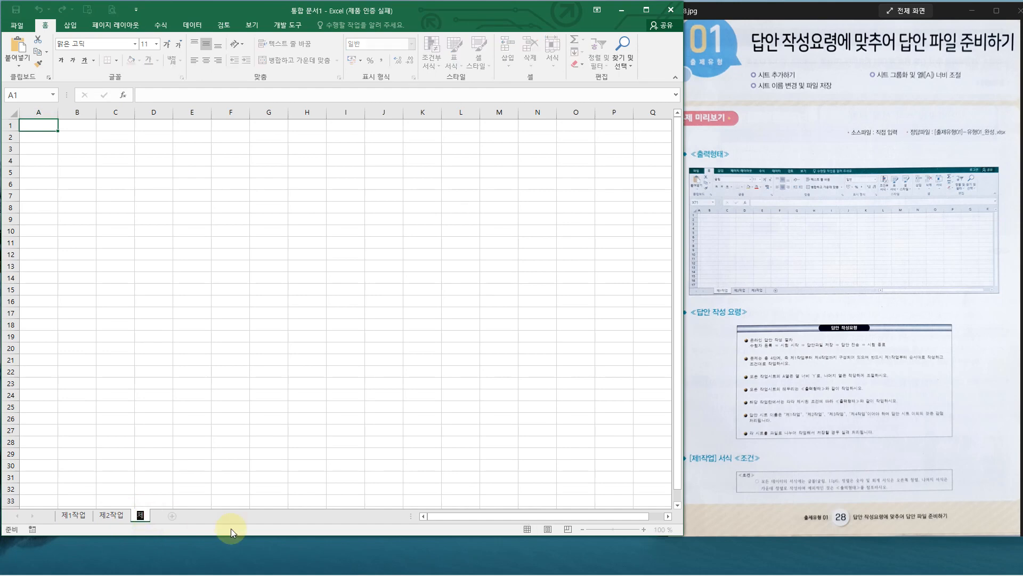
pyautogui.write('3작업')
pyautogui.press('Return')
pyautogui.moveTo(747, 364)
pyautogui.mouseDown()
pyautogui.moveTo(766, 387)
pyautogui.moveTo(827, 384)
pyautogui.mouseUp()
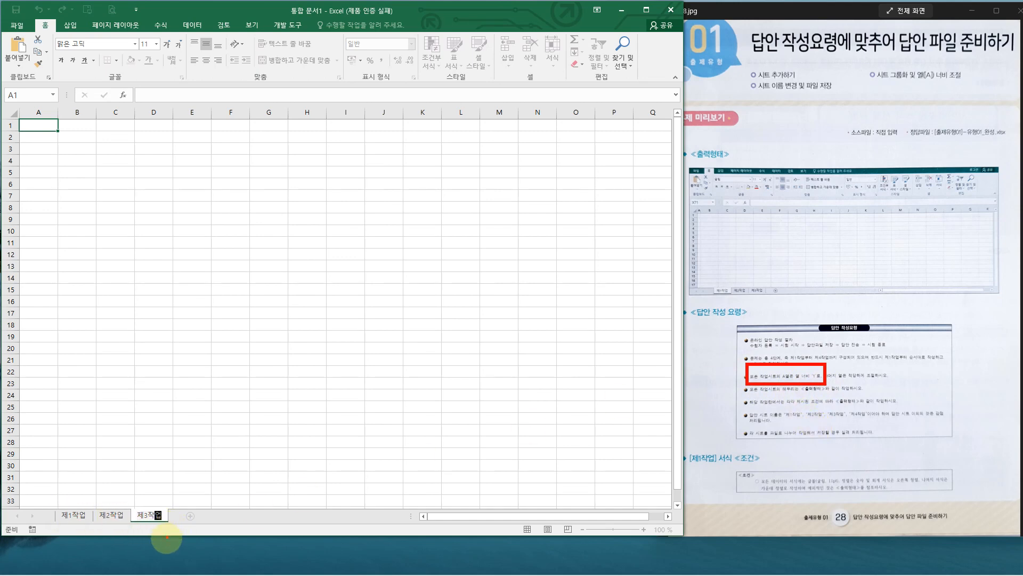
pyautogui.press('Escape')
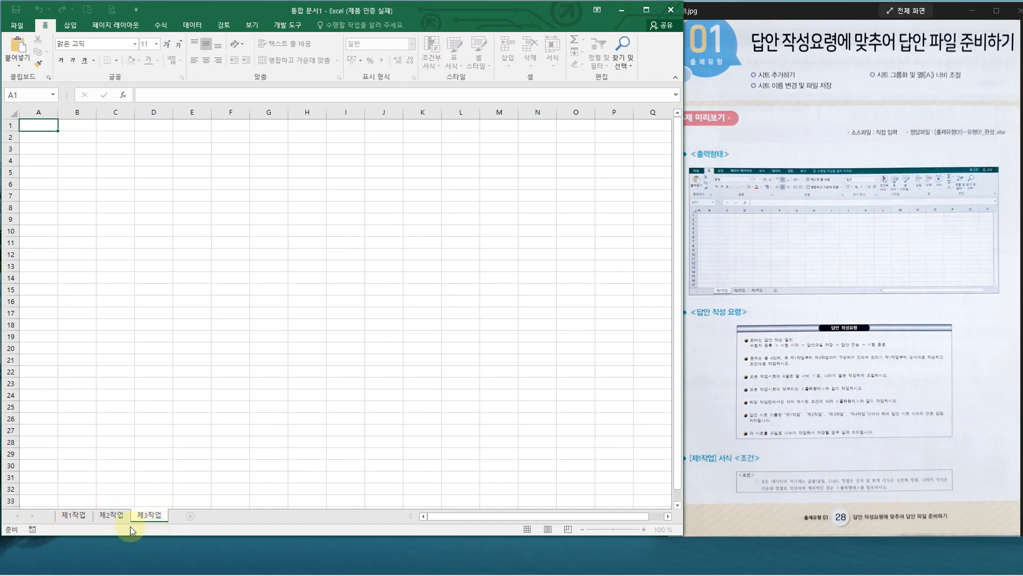
pyautogui.doubleClick(143, 517)
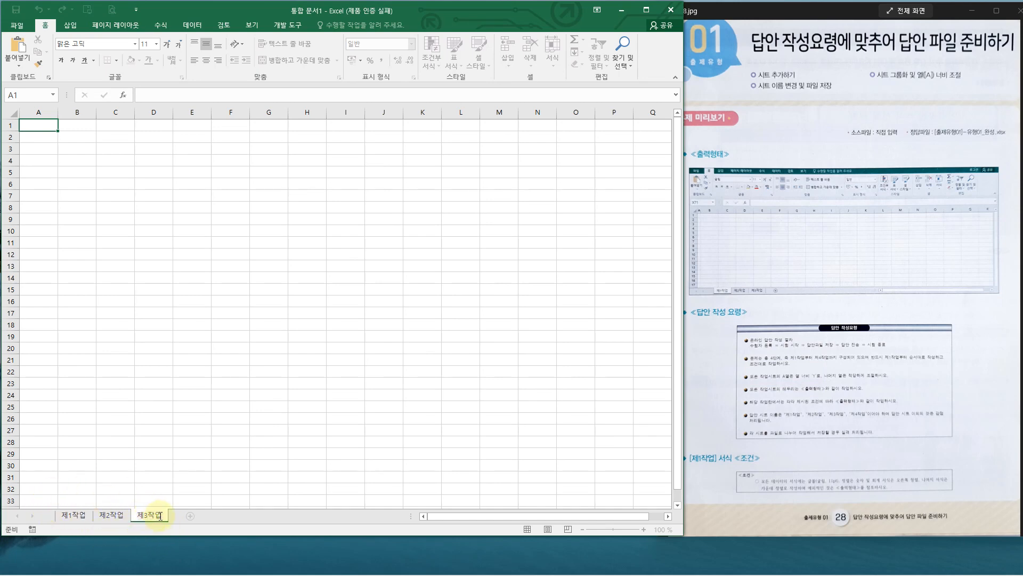
pyautogui.press('Return')
# Group the sheets 제1작업 through 제3작업 and set the width of column A to 1.
pyautogui.keyDown('shift'); pyautogui.click(69, 516); pyautogui.keyUp('shift')
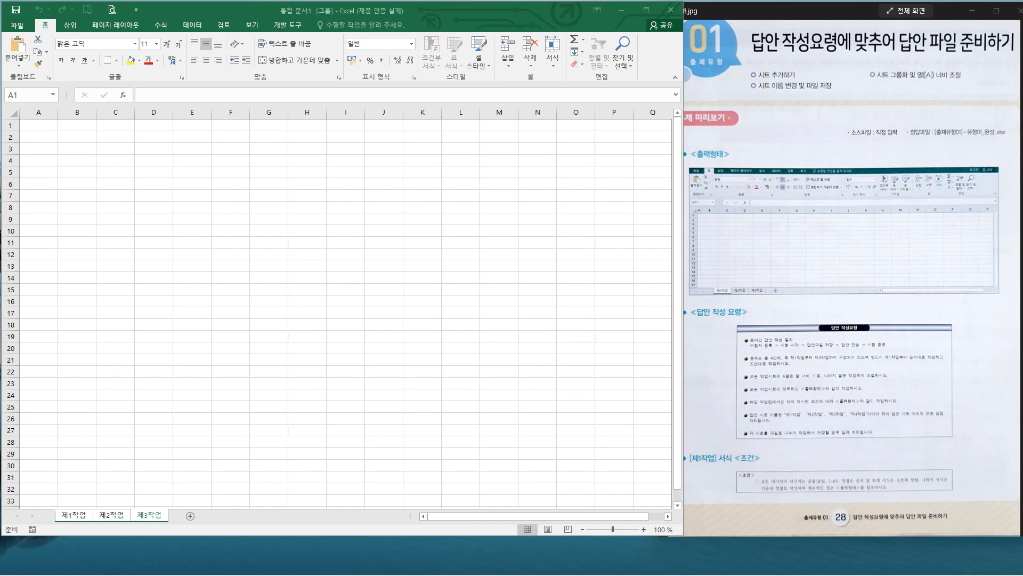
pyautogui.moveTo(20, 107)
pyautogui.mouseDown()
pyautogui.moveTo(47, 97)
pyautogui.moveTo(59, 108)
pyautogui.mouseUp()
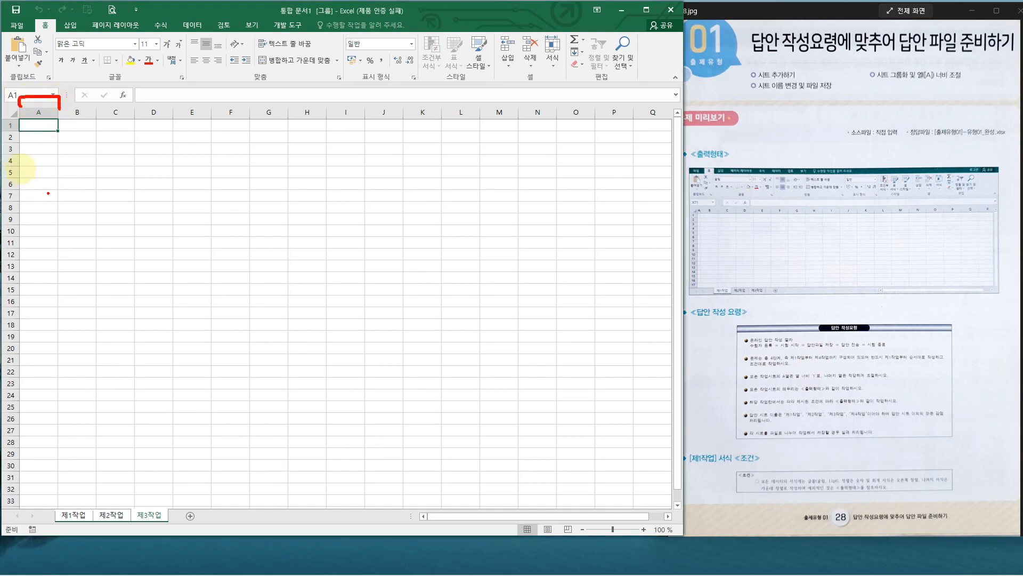
pyautogui.press('Escape')
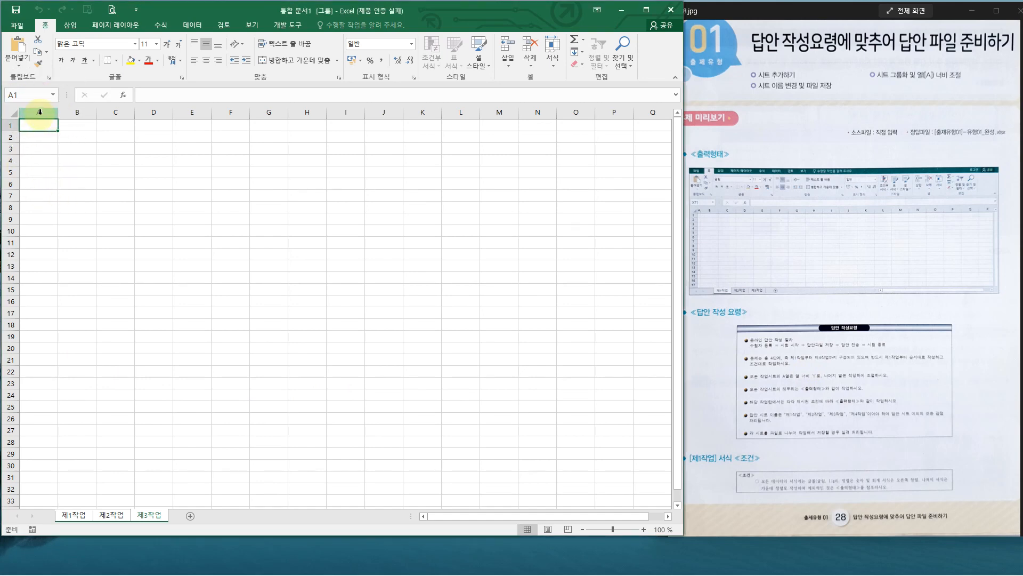
pyautogui.click(38, 112)
pyautogui.rightClick(39, 112)
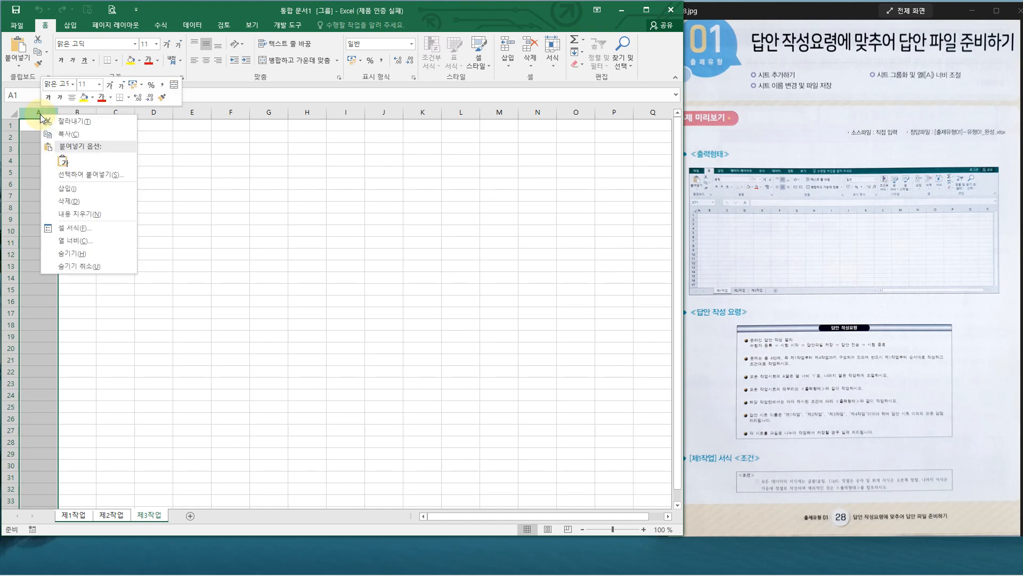
pyautogui.click(33, 112)
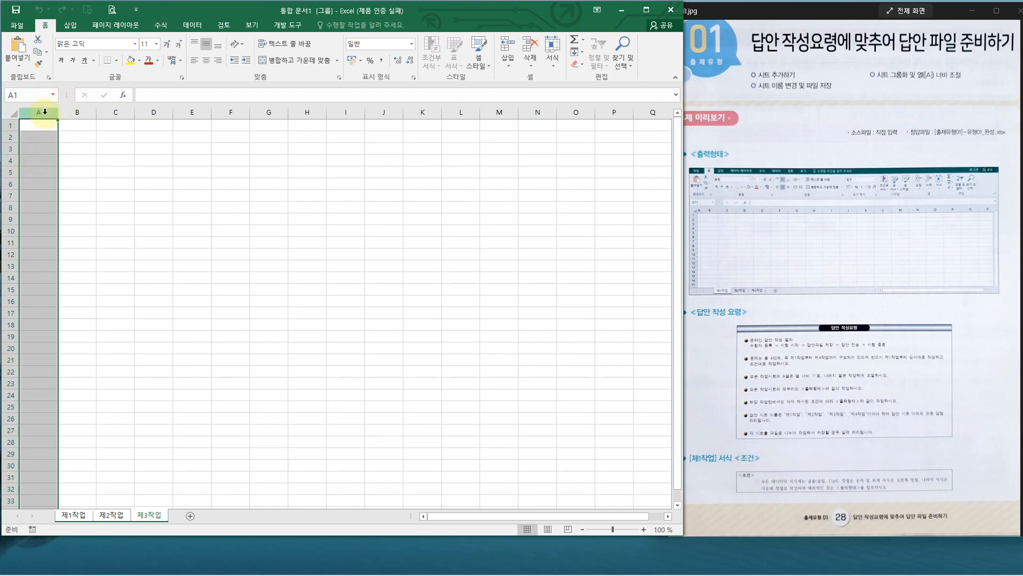
pyautogui.rightClick(43, 113)
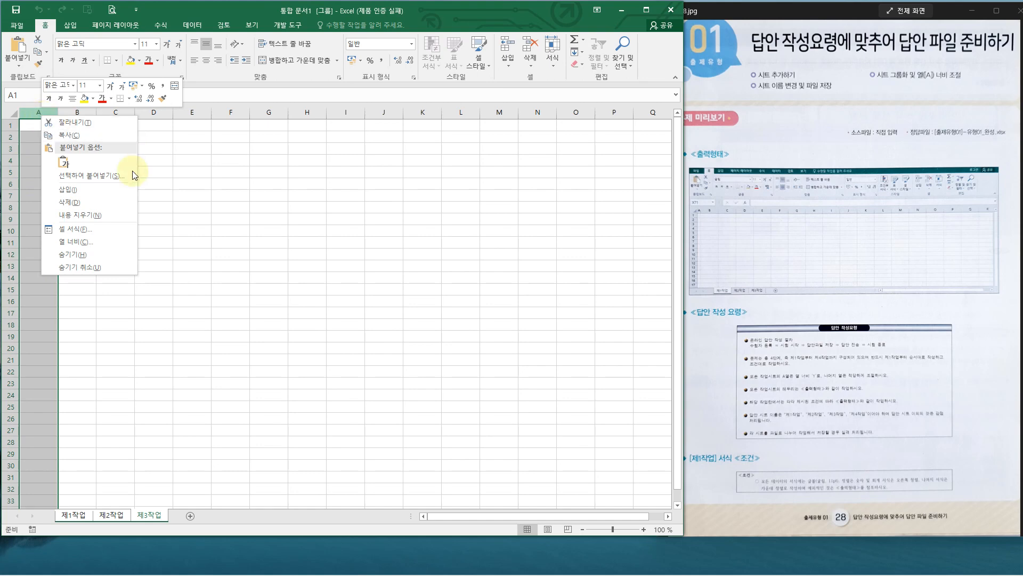
pyautogui.click(78, 243)
pyautogui.write('1')
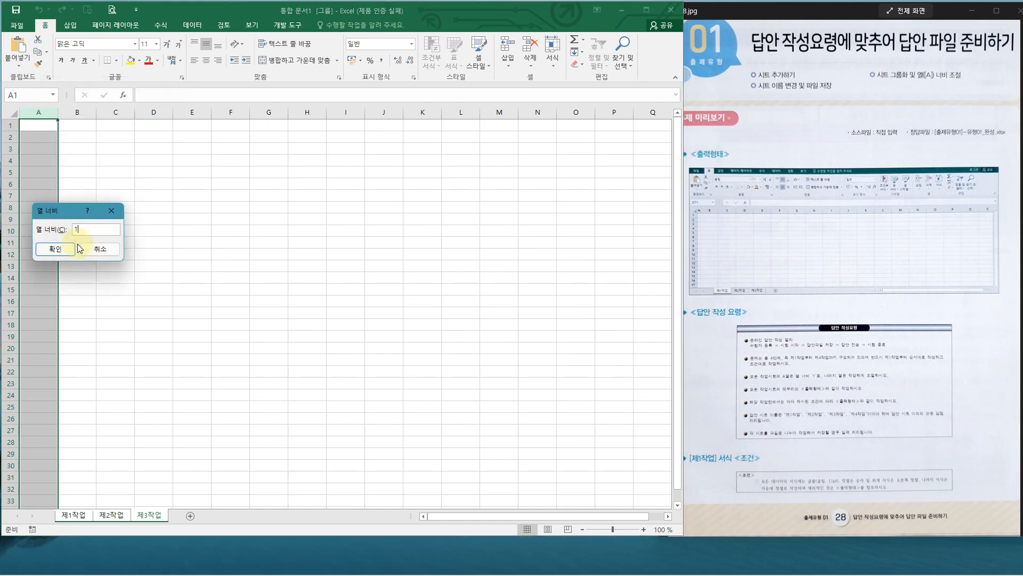
pyautogui.click(71, 248)
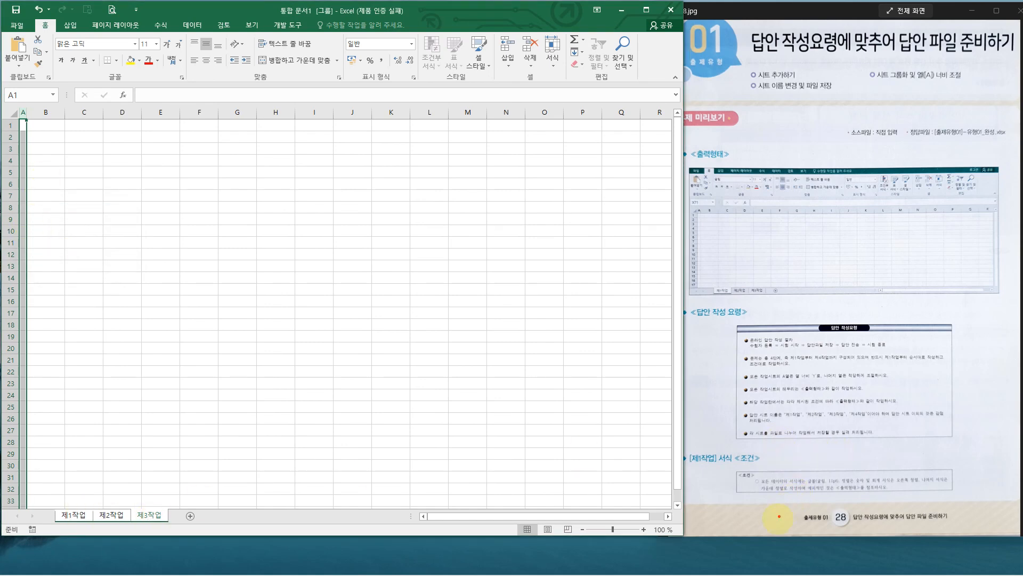
pyautogui.moveTo(758, 470)
pyautogui.mouseDown()
pyautogui.moveTo(779, 489)
pyautogui.moveTo(851, 490)
pyautogui.mouseUp()
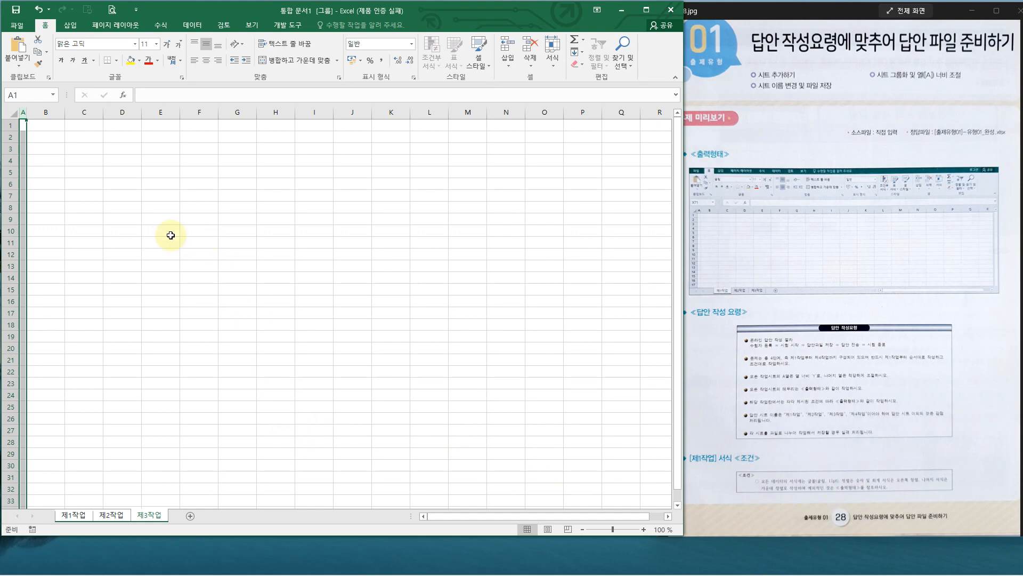
pyautogui.click(96, 182)
pyautogui.click(125, 242)
pyautogui.click(195, 218)
pyautogui.click(188, 262)
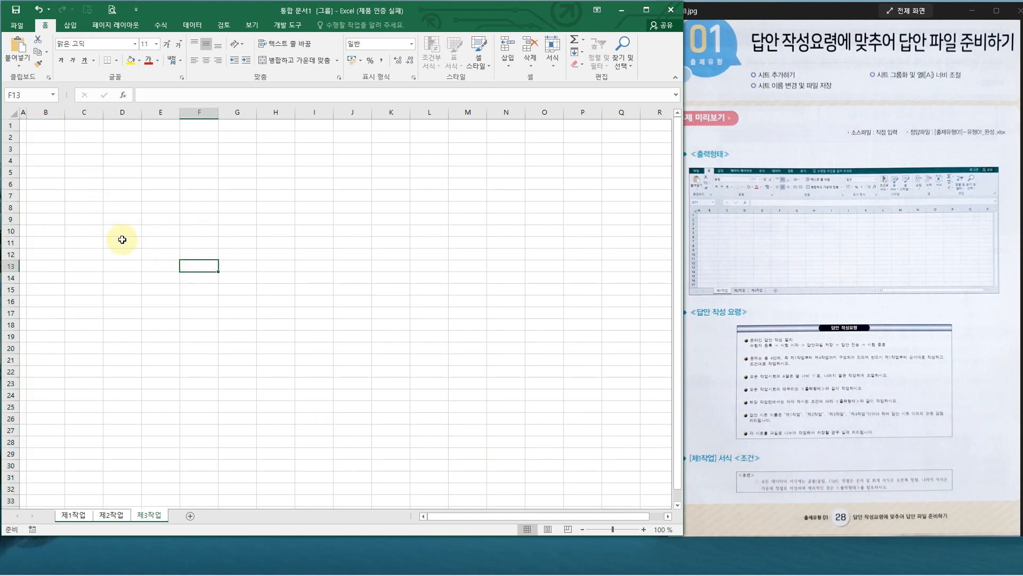
pyautogui.hotkey('ctrl', '2')
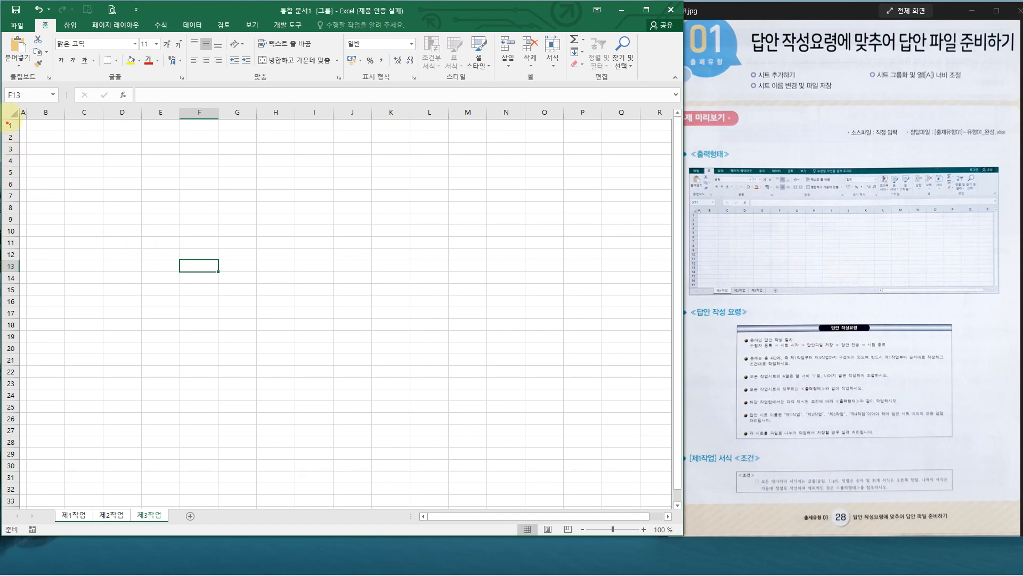
pyautogui.moveTo(3, 104)
pyautogui.mouseDown()
pyautogui.moveTo(20, 119)
pyautogui.moveTo(4, 120)
pyautogui.moveTo(4, 103)
pyautogui.moveTo(34, 84)
pyautogui.mouseUp()
pyautogui.press('Escape')
# Select all cells in the grouped sheets and set their font to 굴림.
pyautogui.click(10, 112)
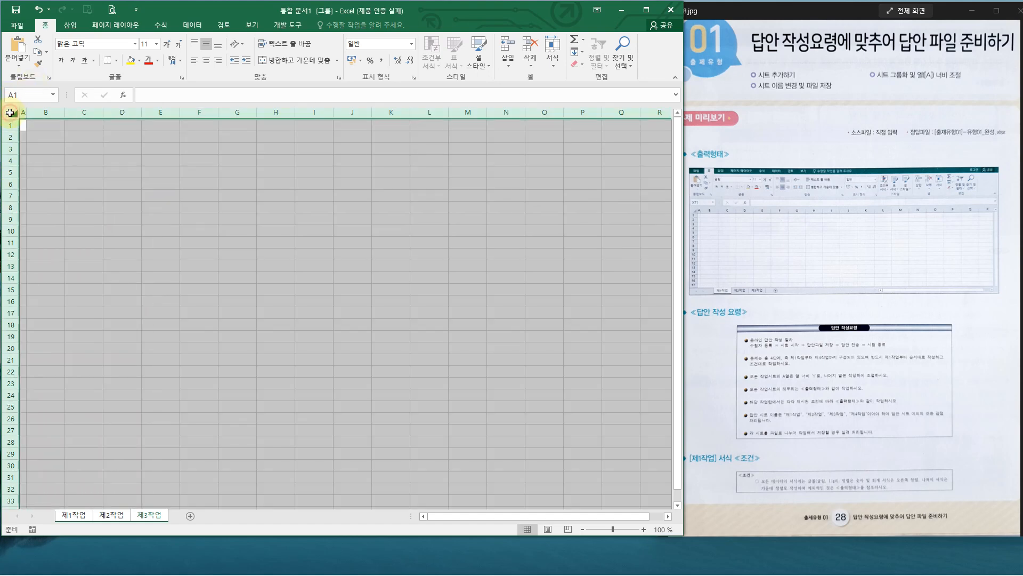
pyautogui.click(131, 172)
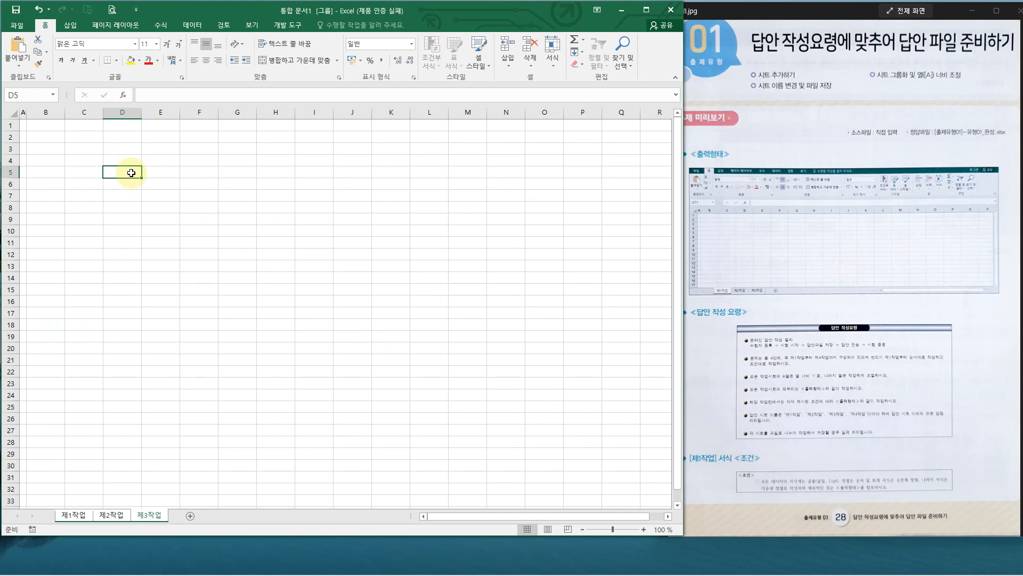
pyautogui.hotkey('ctrl', 'a')
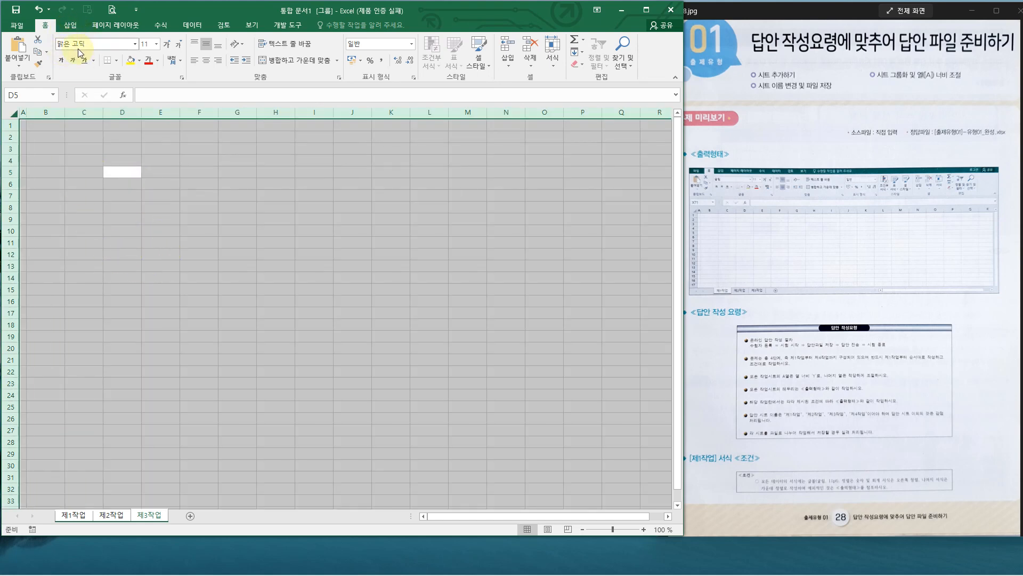
pyautogui.click(136, 44)
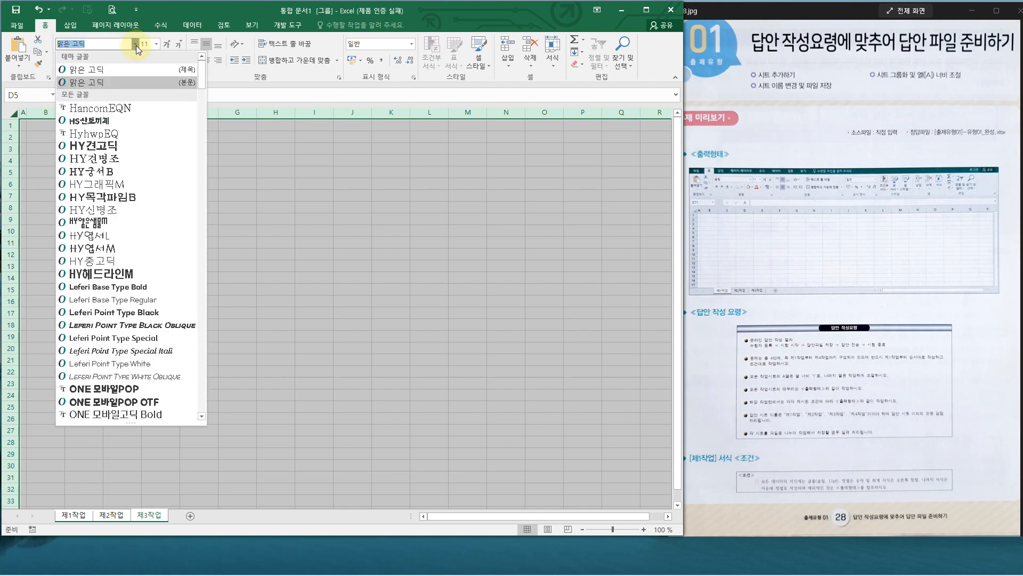
pyautogui.scroll(-8, 105, 319)
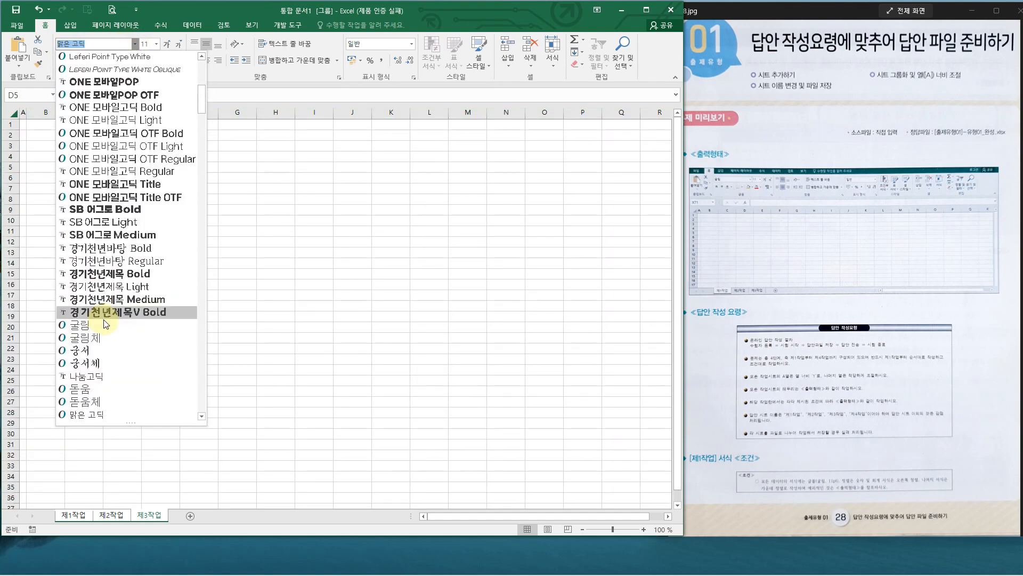
pyautogui.scroll(-1, 106, 324)
pyautogui.click(92, 288)
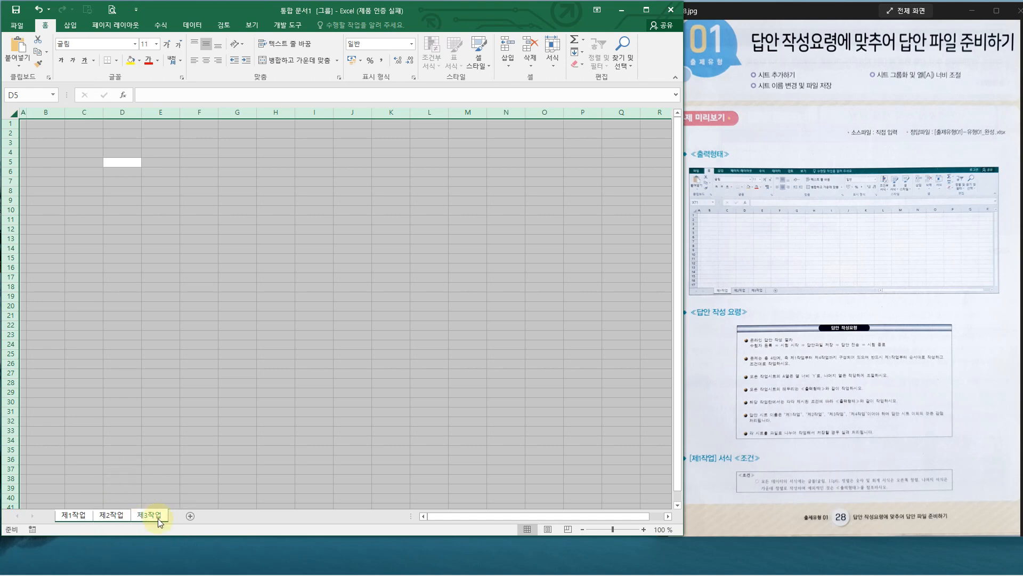
# Deselect the cells, ungroup the sheets and make 제1작업 the active sheet.
pyautogui.click(163, 440)
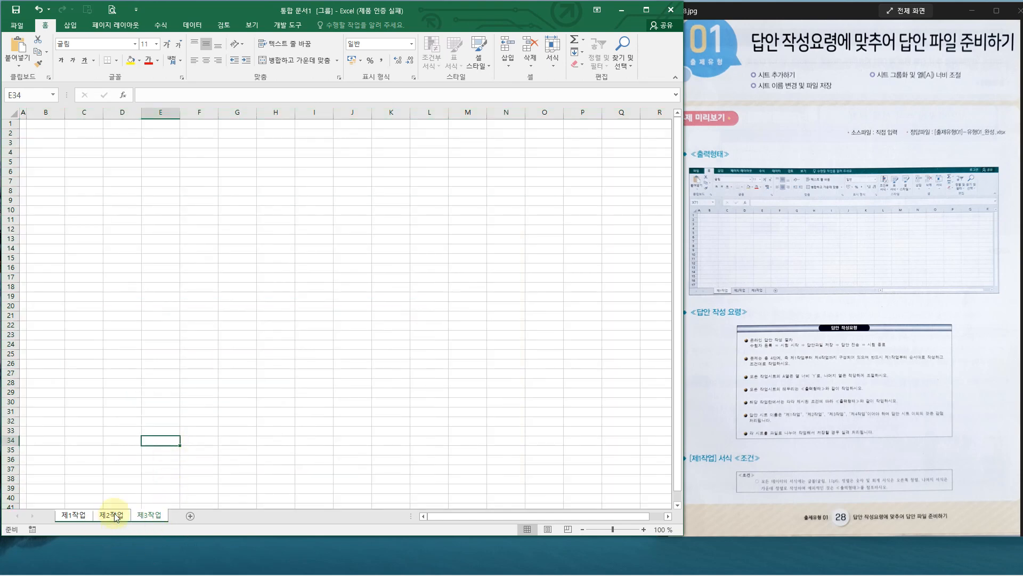
pyautogui.click(114, 515)
pyautogui.click(72, 515)
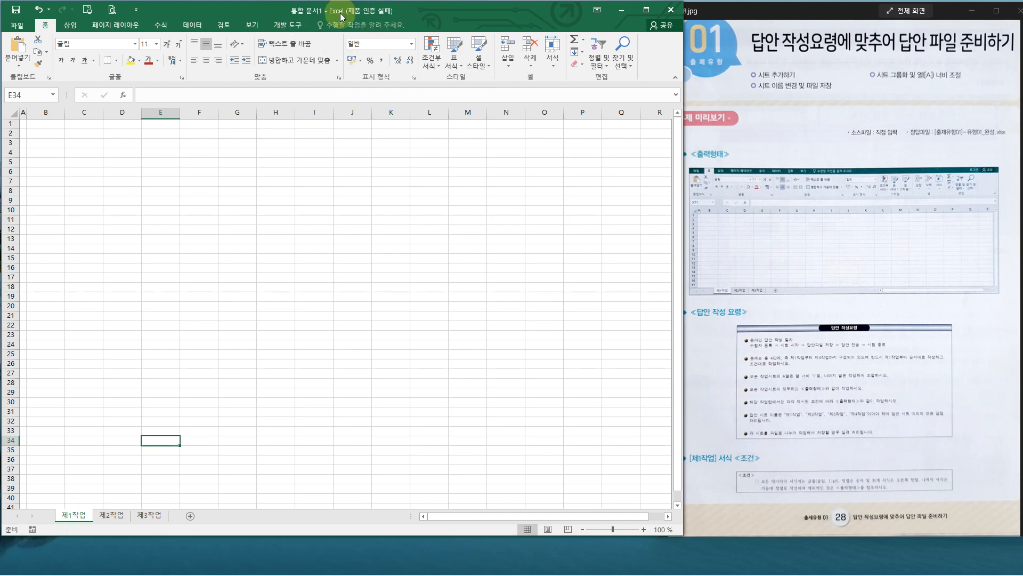
pyautogui.click(87, 459)
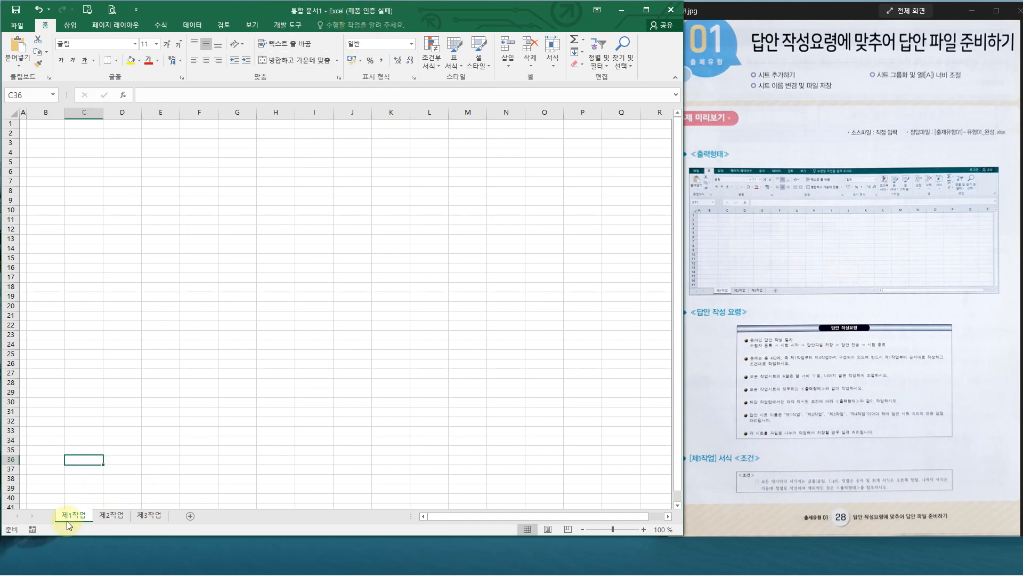
# Try grouping the sheets 제1작업 through 제3작업 as a range and with the select-all-sheets option, ungrouping them each time.
pyautogui.keyDown('shift'); pyautogui.click(155, 519); pyautogui.keyUp('shift')
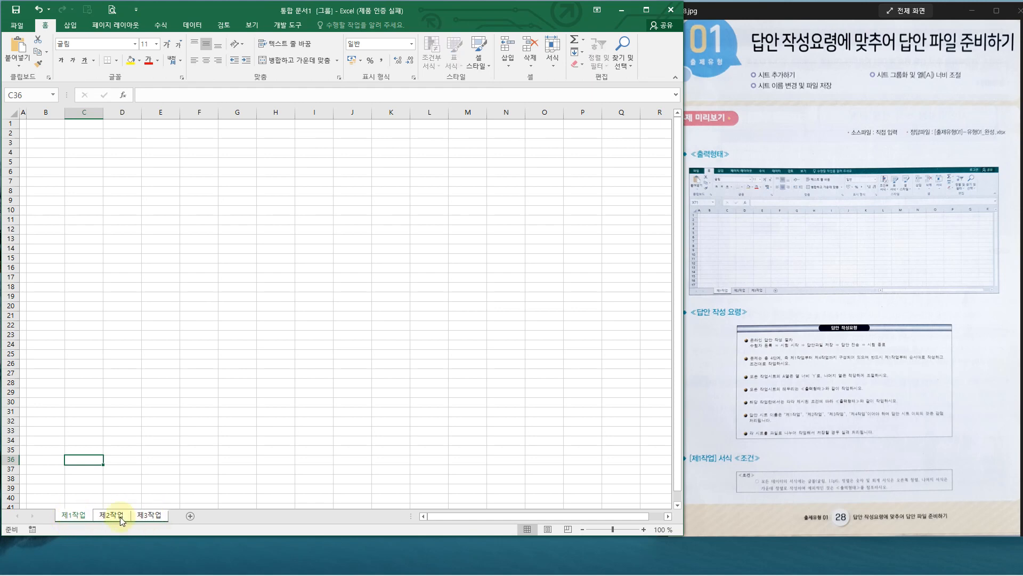
pyautogui.click(151, 515)
pyautogui.rightClick(157, 516)
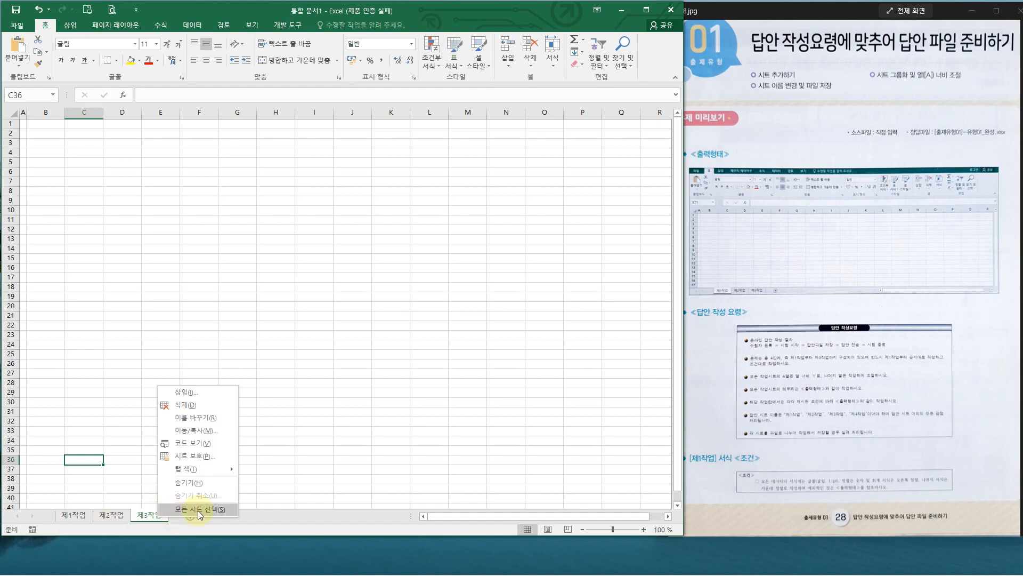
pyautogui.click(197, 509)
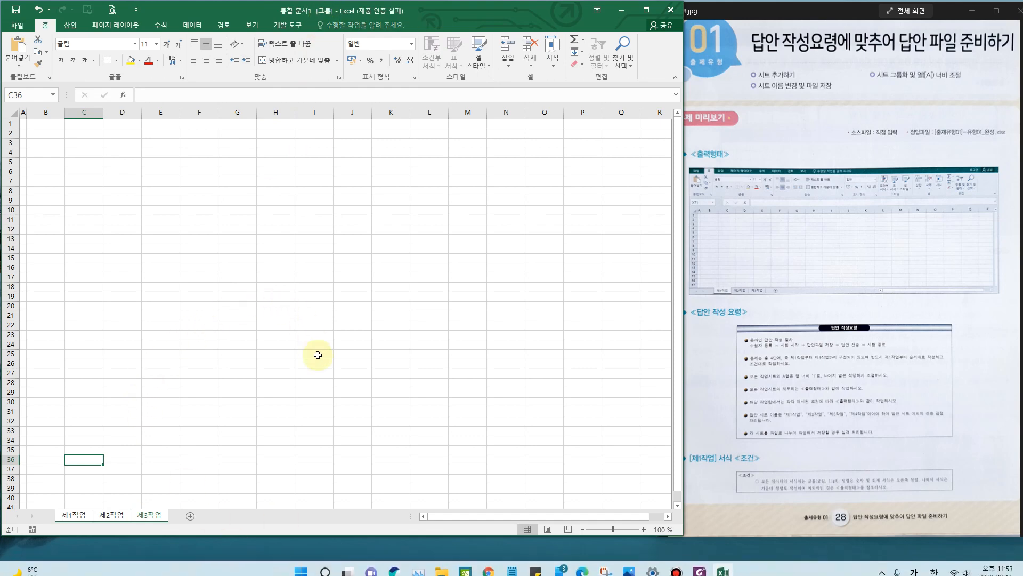
pyautogui.click(111, 520)
pyautogui.click(73, 516)
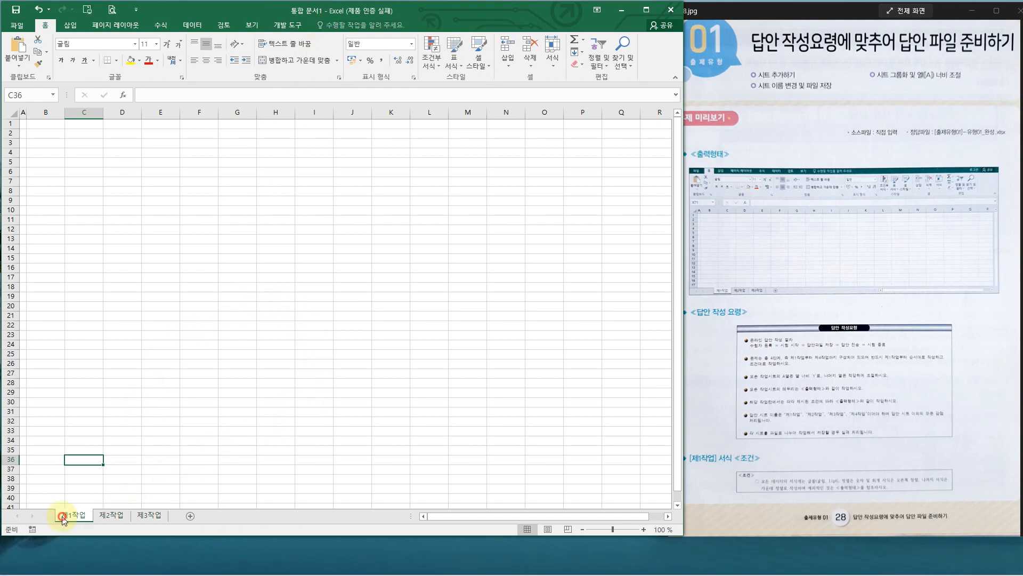
# Group the sheets from 제3작업 back to 제1작업, ungroup them, and select cell D6 on 제1작업.
pyautogui.click(110, 516)
pyautogui.click(150, 516)
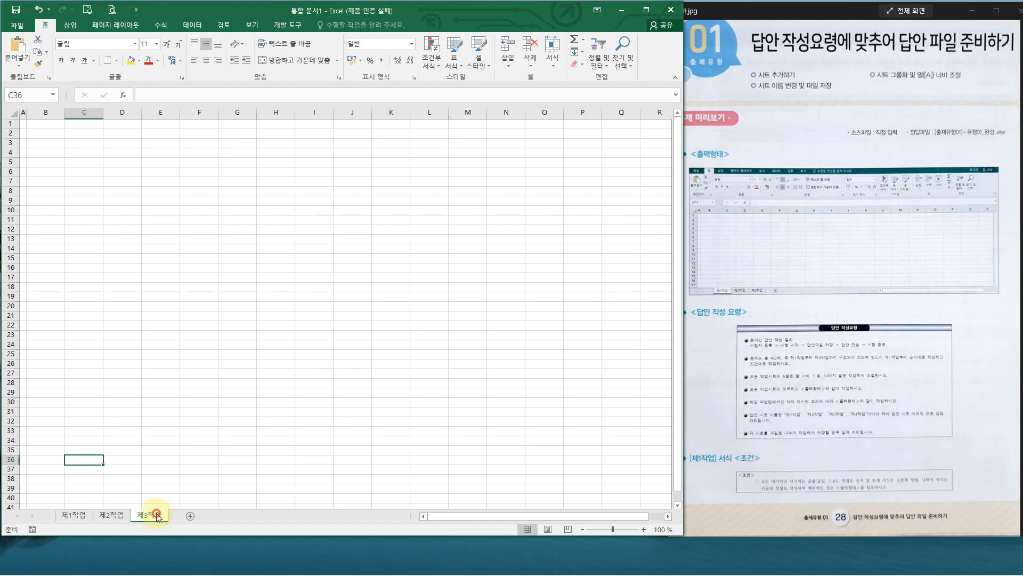
pyautogui.keyDown('shift'); pyautogui.click(73, 517); pyautogui.keyUp('shift')
pyautogui.rightClick(111, 516)
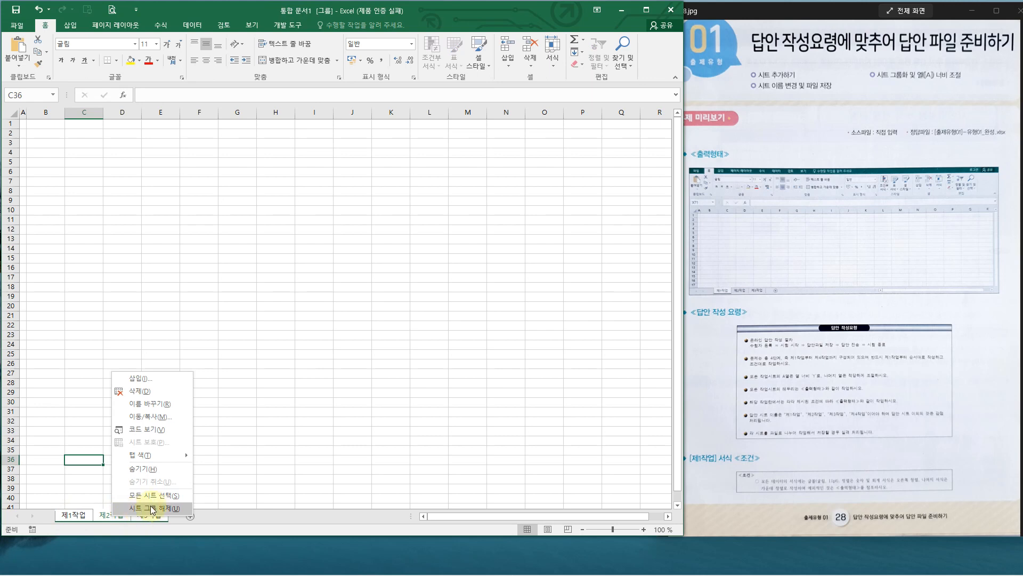
pyautogui.click(139, 509)
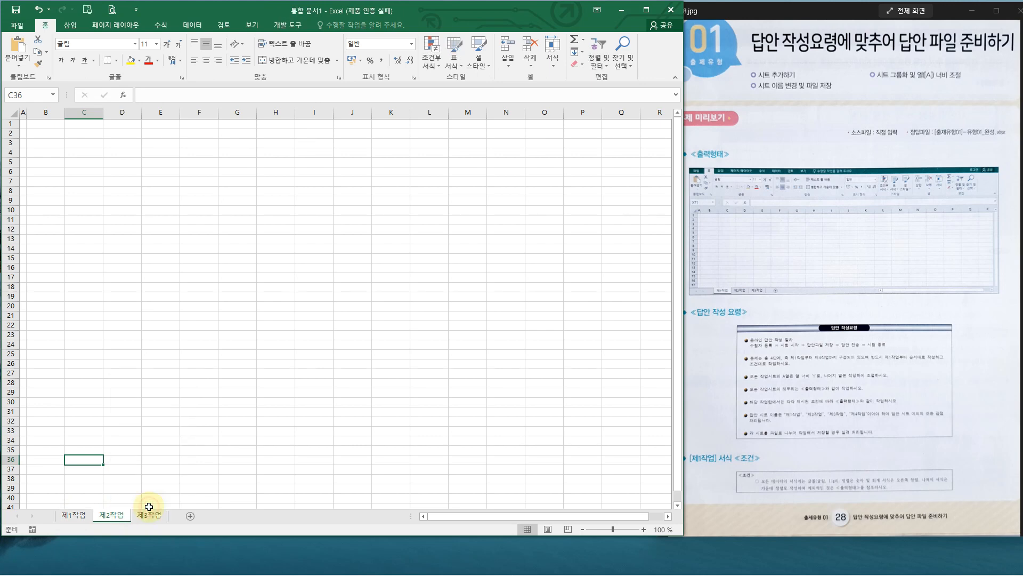
pyautogui.click(80, 516)
pyautogui.click(113, 173)
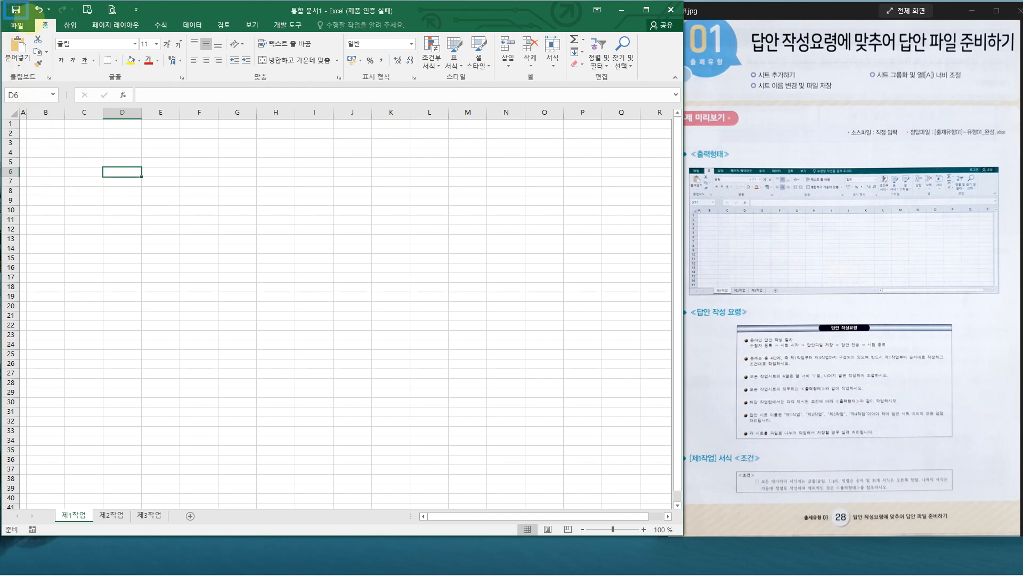
pyautogui.moveTo(27, 19); pyautogui.dragTo(29, 19)
pyautogui.moveTo(95, 143)
pyautogui.mouseDown()
pyautogui.moveTo(34, 24)
pyautogui.moveTo(48, 45)
pyautogui.mouseUp()
pyautogui.press('Escape')
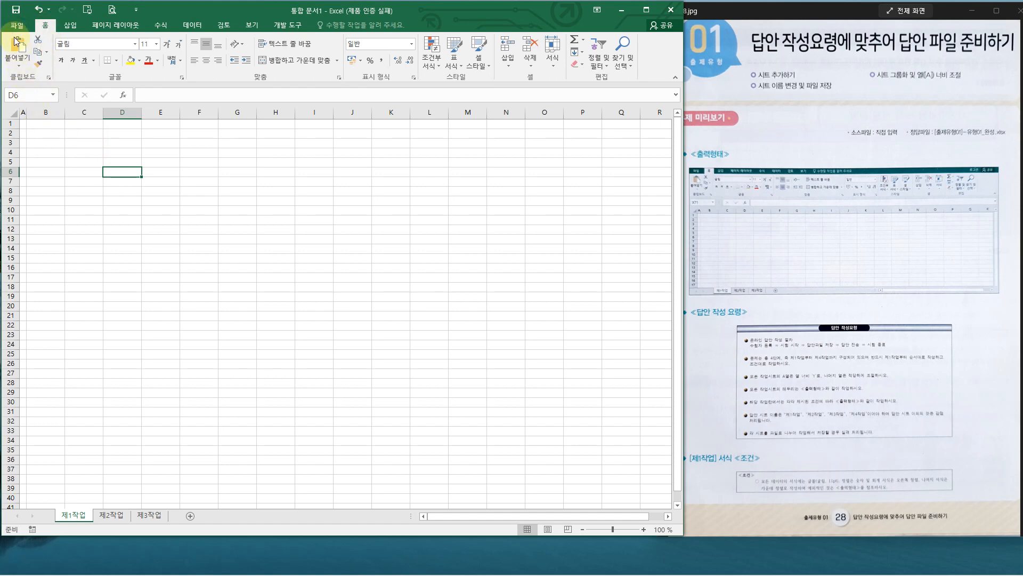
# Start saving the workbook and browse to the ITQ folder inside 문서 as the save location.
pyautogui.click(17, 9)
pyautogui.click(136, 174)
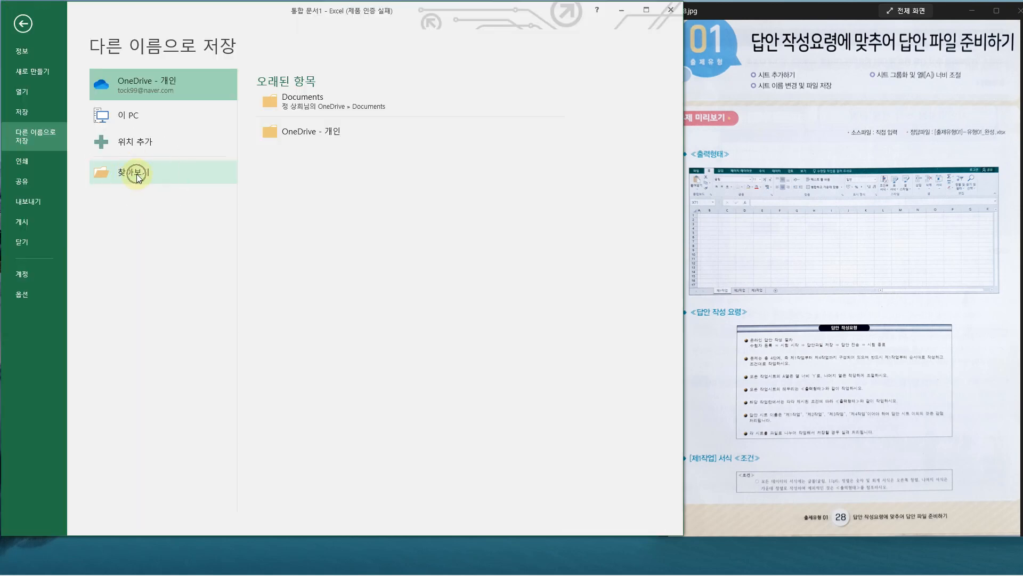
pyautogui.click(137, 174)
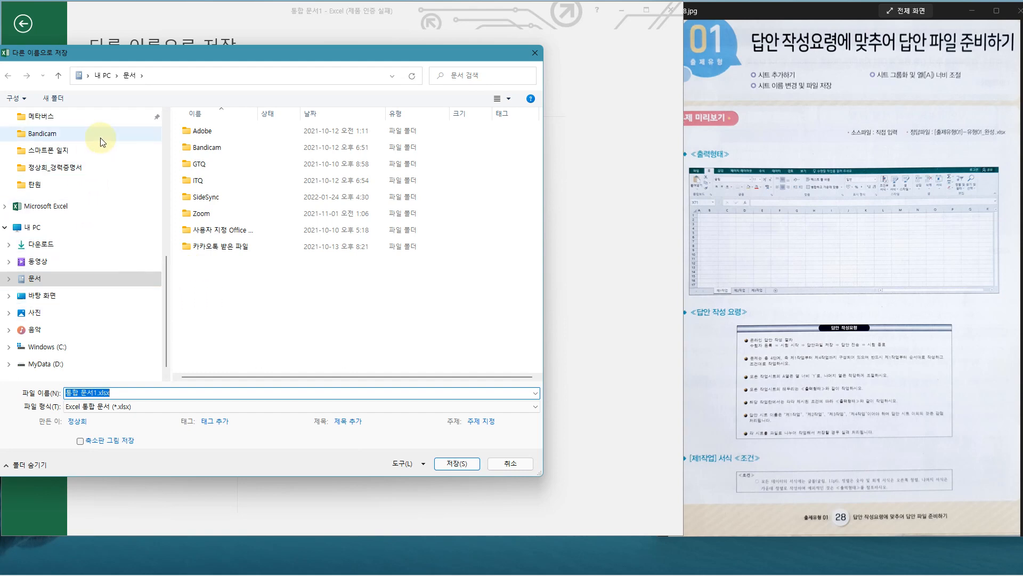
pyautogui.hotkey('ctrl', '2')
pyautogui.moveTo(119, 66); pyautogui.dragTo(144, 87)
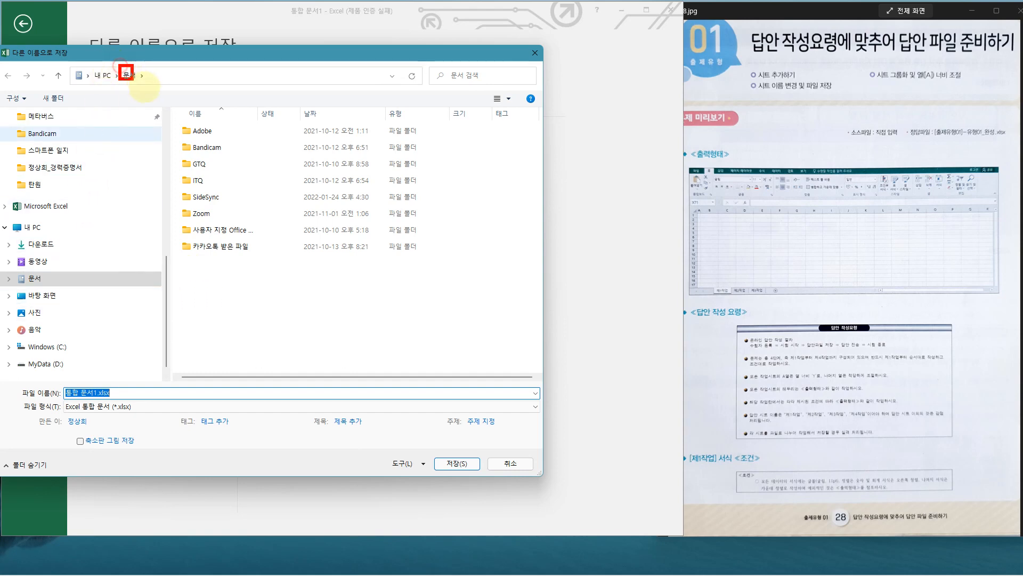
pyautogui.hotkey('ctrl', '2')
pyautogui.doubleClick(193, 181)
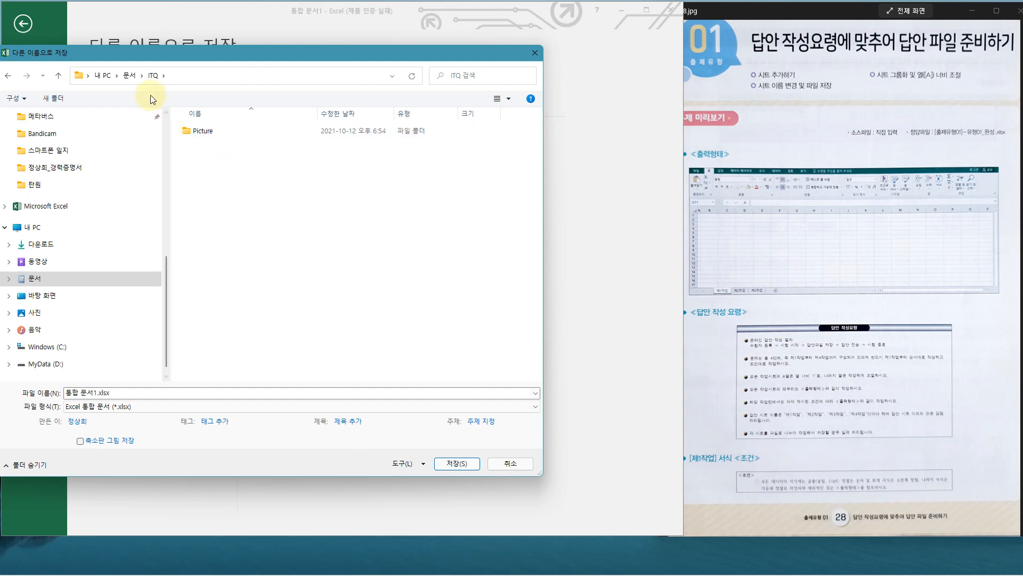
# Name the workbook 유형연습 and save it in the ITQ folder as an Excel workbook (*.xlsx).
pyautogui.hotkey('ctrl', '2')
pyautogui.moveTo(148, 65); pyautogui.dragTo(178, 87)
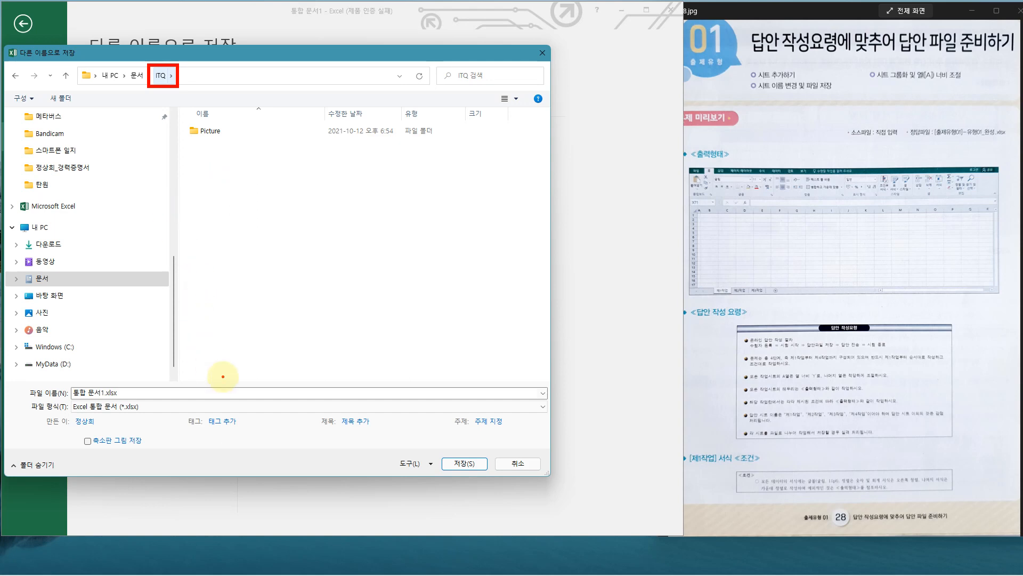
pyautogui.press('Escape')
pyautogui.click(84, 392)
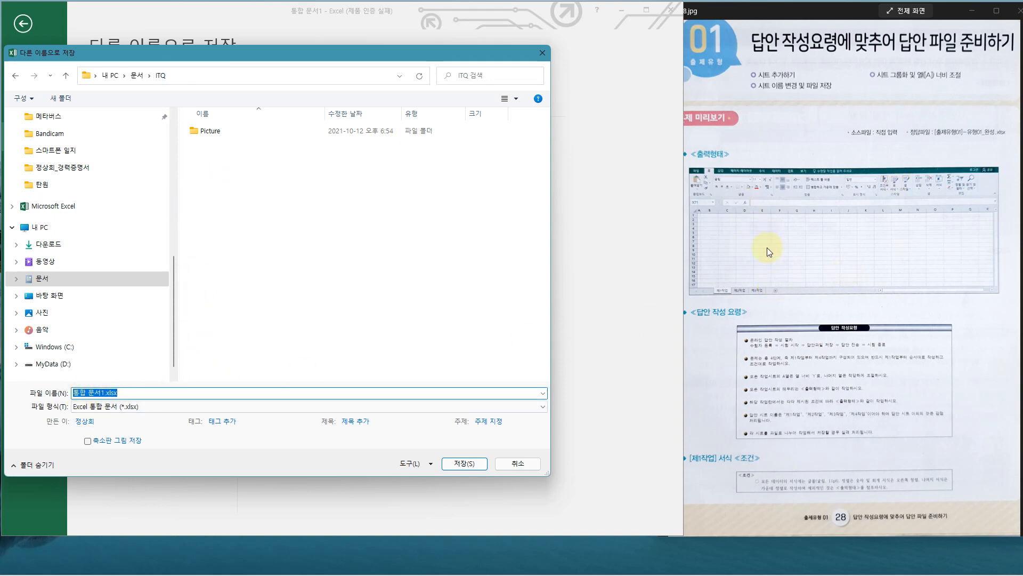
pyautogui.write('출')
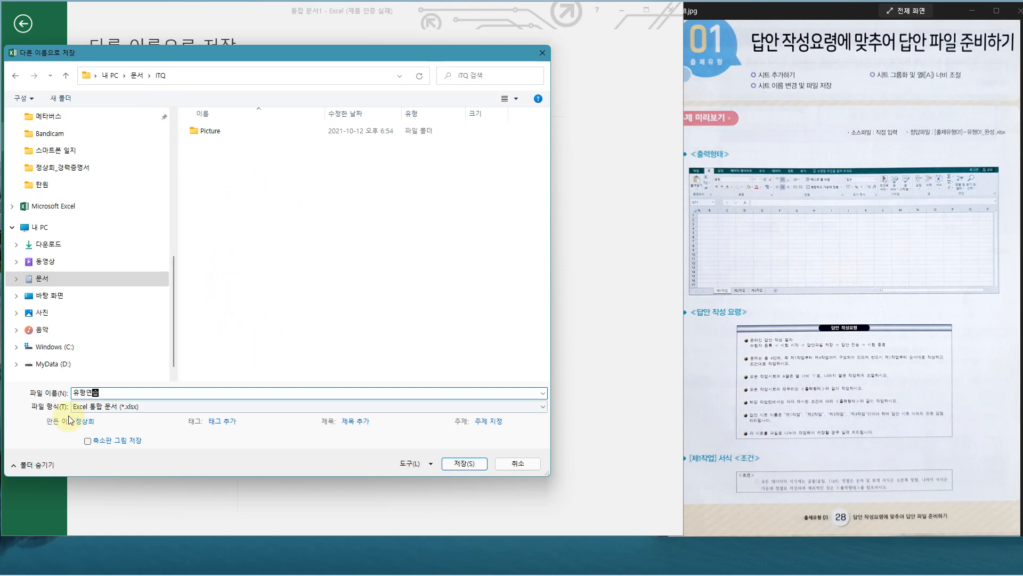
pyautogui.click(462, 465)
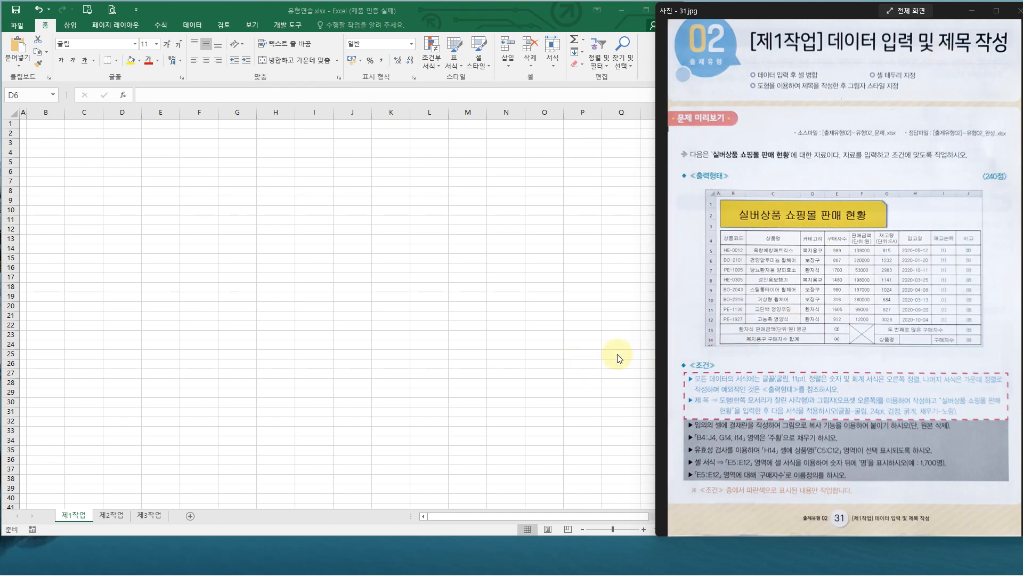
pyautogui.moveTo(720, 230)
pyautogui.mouseDown()
pyautogui.moveTo(864, 320)
pyautogui.moveTo(989, 350)
pyautogui.mouseUp()
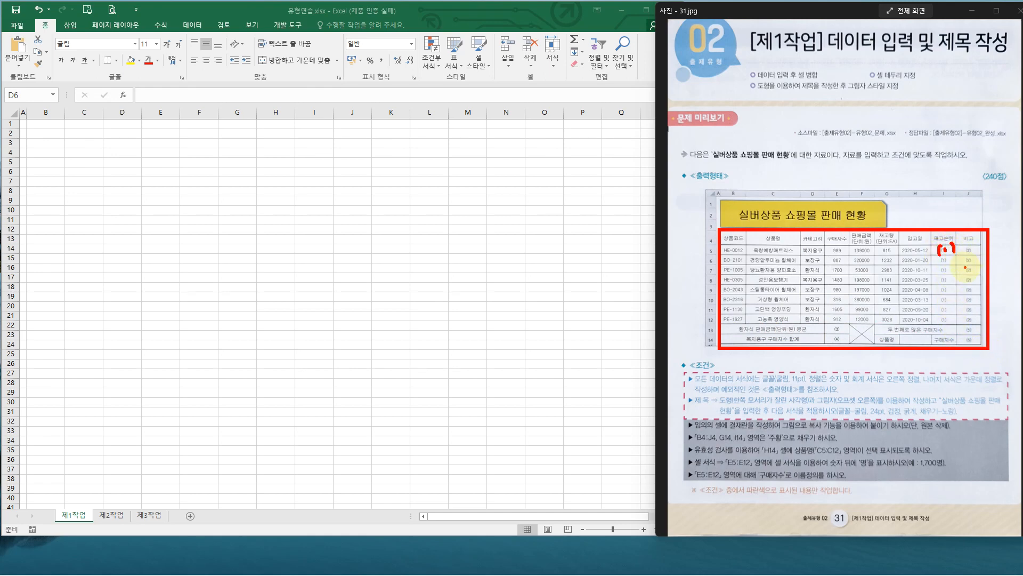
pyautogui.press('Escape')
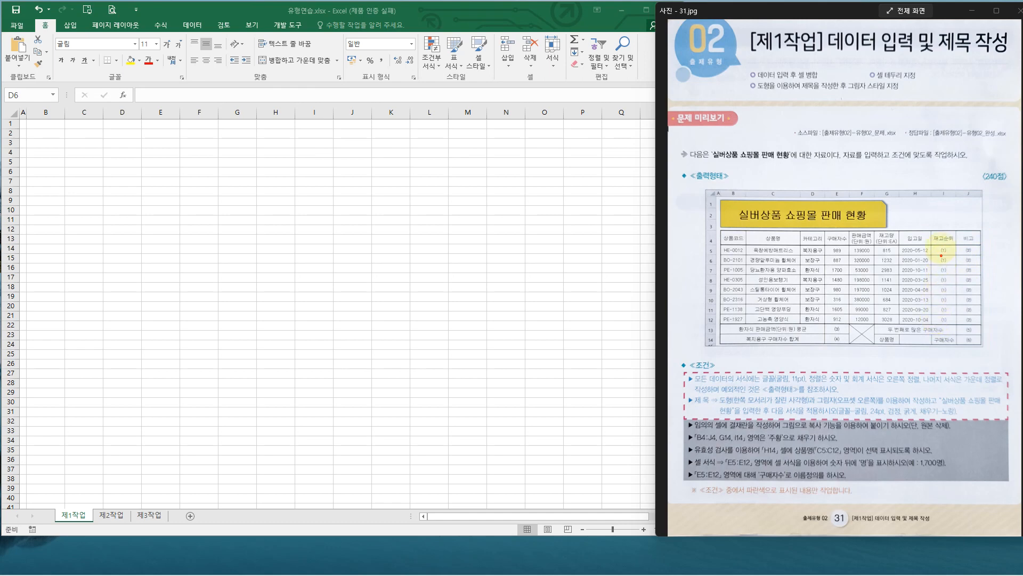
pyautogui.moveTo(942, 256)
pyautogui.mouseDown()
pyautogui.moveTo(982, 320)
pyautogui.moveTo(978, 342)
pyautogui.mouseUp()
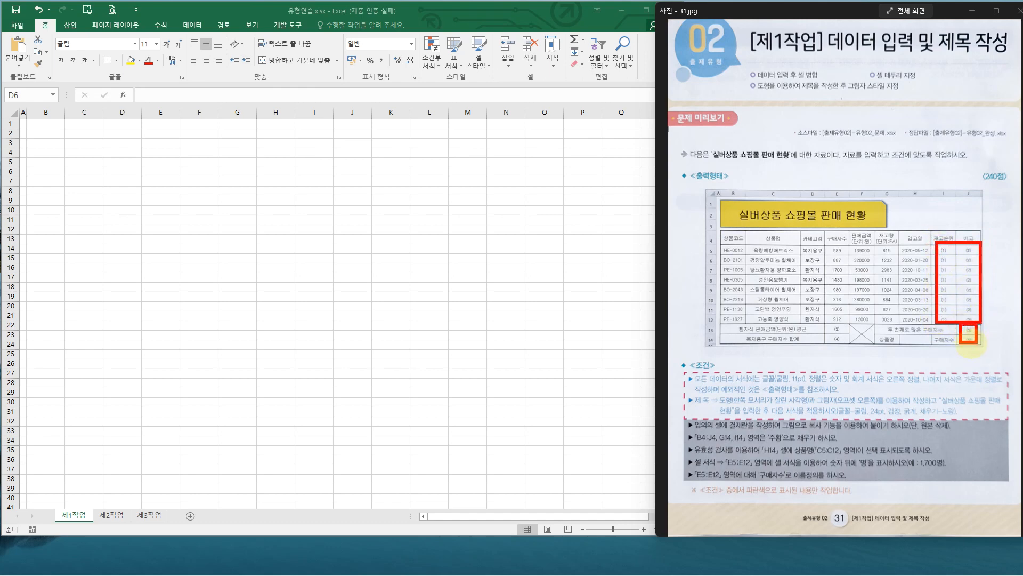
pyautogui.moveTo(832, 324)
pyautogui.mouseDown()
pyautogui.moveTo(850, 343)
pyautogui.moveTo(834, 329)
pyautogui.mouseUp()
pyautogui.moveTo(973, 255); pyautogui.dragTo(951, 318)
pyautogui.moveTo(938, 257); pyautogui.dragTo(966, 318)
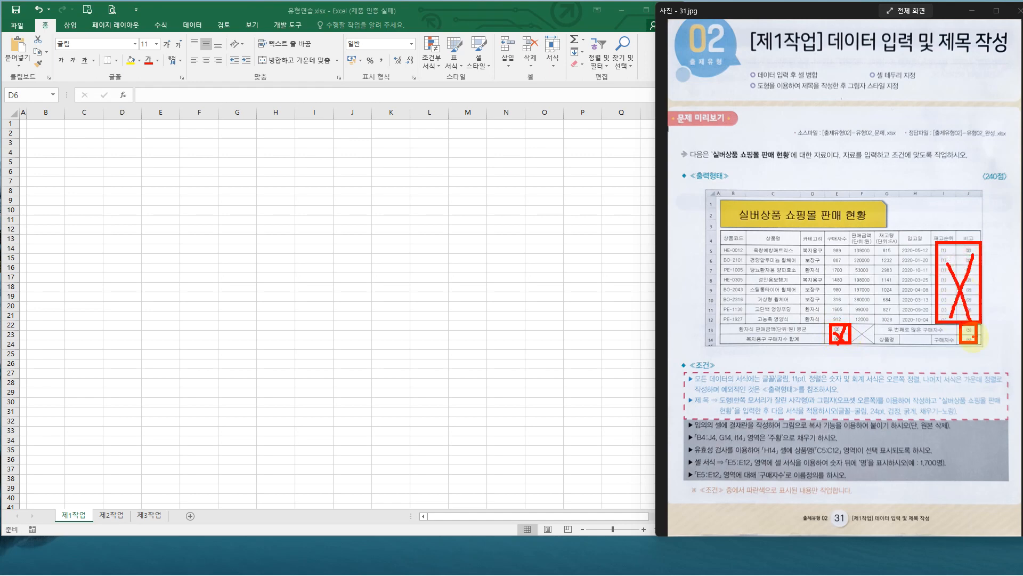
pyautogui.press('Escape')
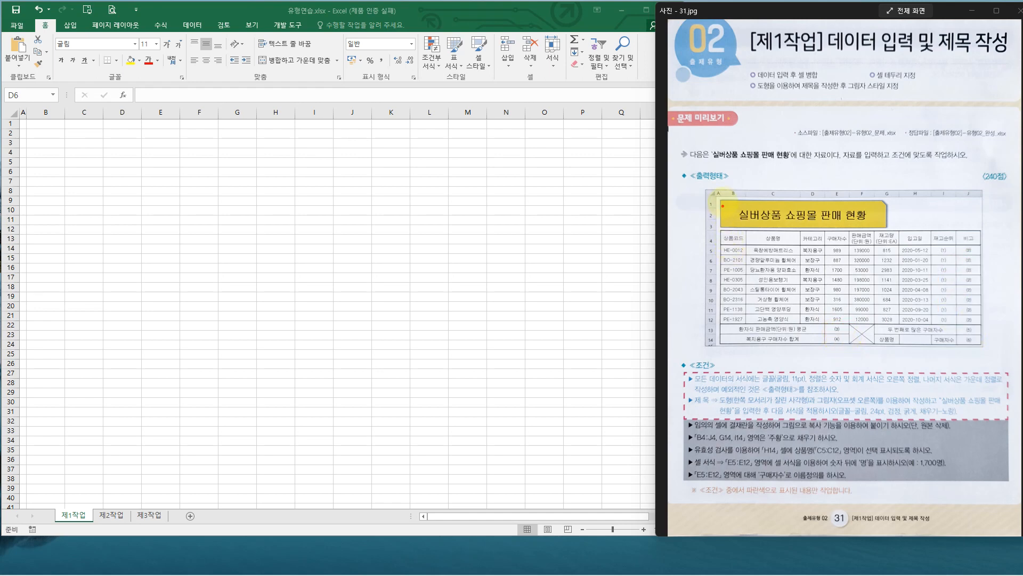
pyautogui.moveTo(725, 186); pyautogui.dragTo(742, 198)
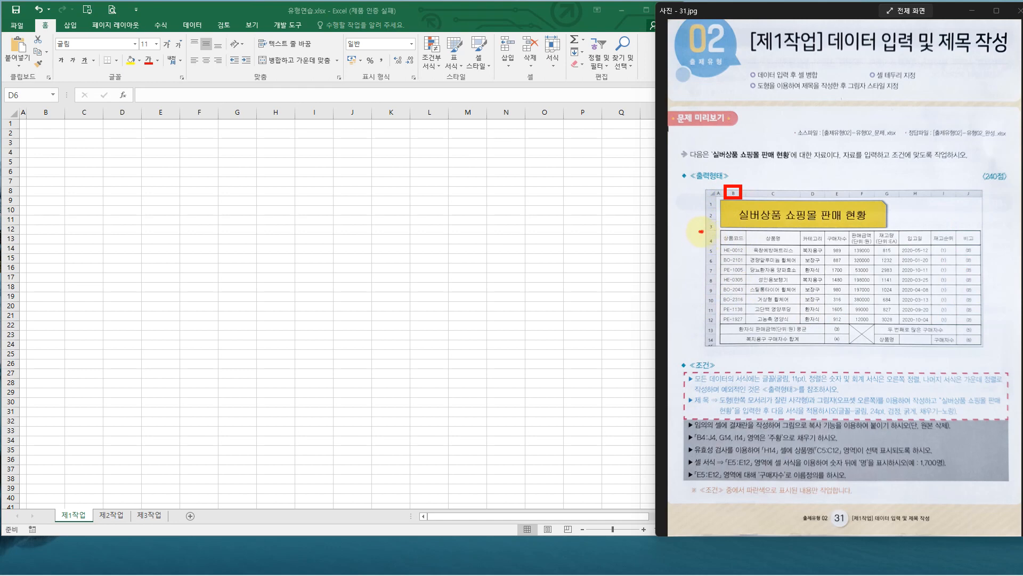
pyautogui.moveTo(702, 232); pyautogui.dragTo(716, 246)
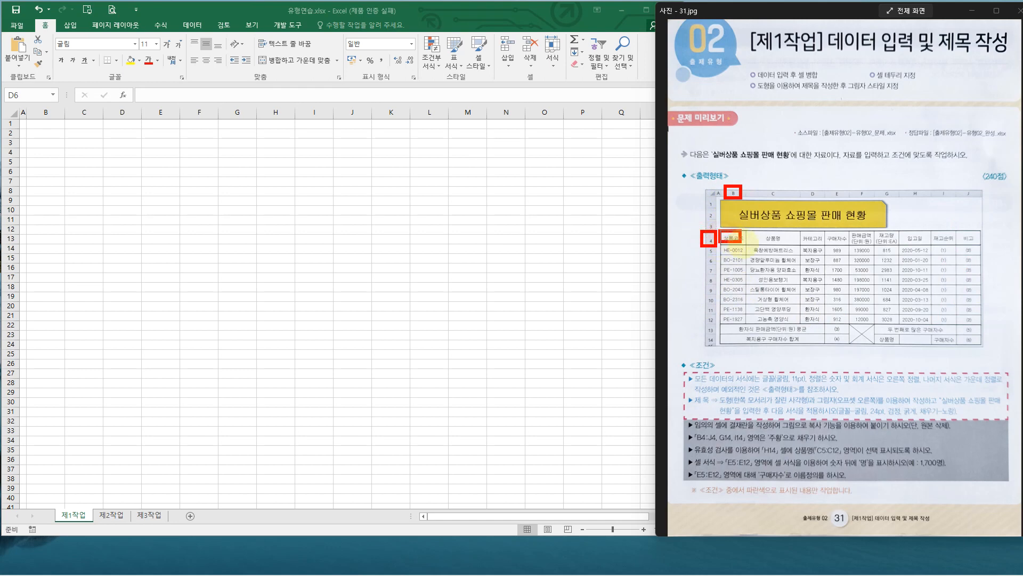
pyautogui.press('Escape')
# Select cell B4 on 제1작업 and enlarge the sheet view to 200%.
pyautogui.click(46, 152)
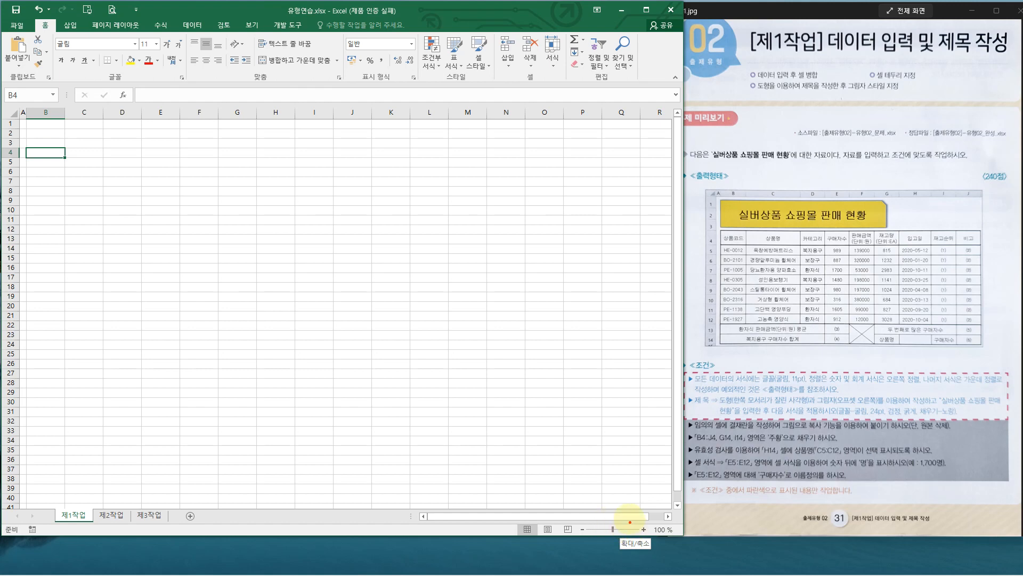
pyautogui.moveTo(630, 518)
pyautogui.mouseDown()
pyautogui.moveTo(655, 537)
pyautogui.moveTo(655, 500)
pyautogui.mouseUp()
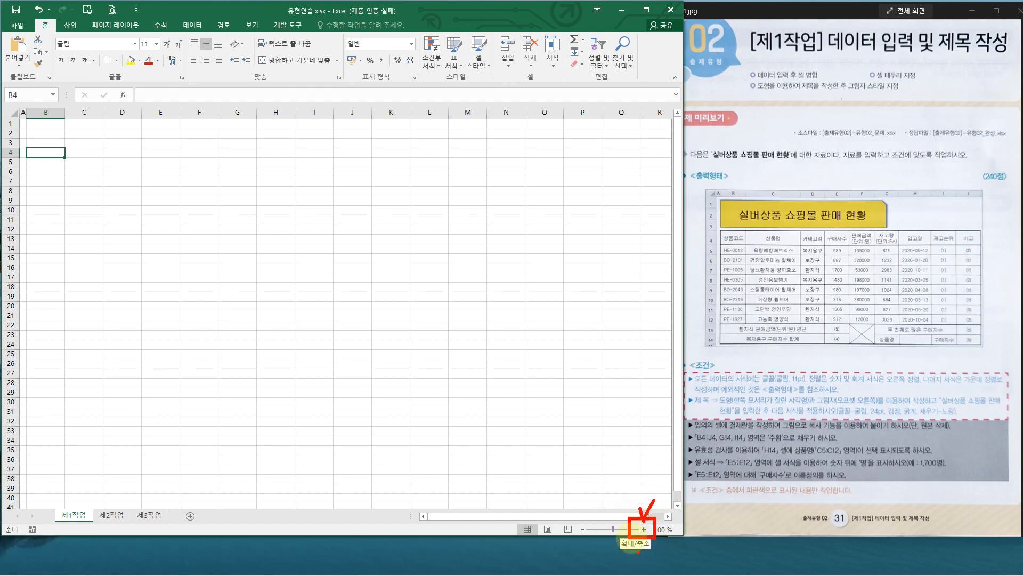
pyautogui.press('Escape')
pyautogui.click(645, 529)
pyautogui.click(645, 529)
pyautogui.click(645, 529)
pyautogui.click(645, 529)
pyautogui.click(645, 529)
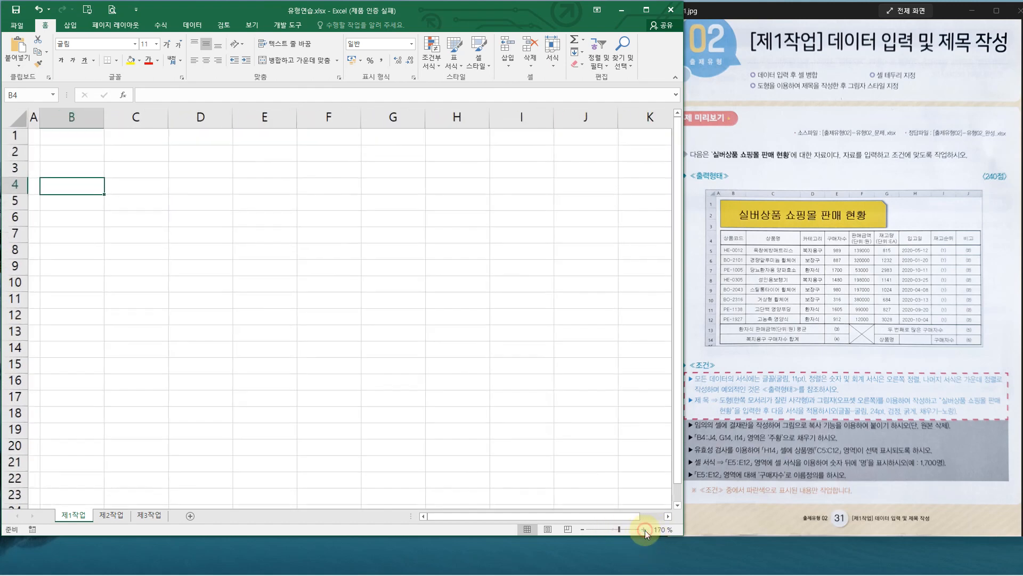
pyautogui.click(583, 529)
pyautogui.click(582, 529)
pyautogui.click(583, 529)
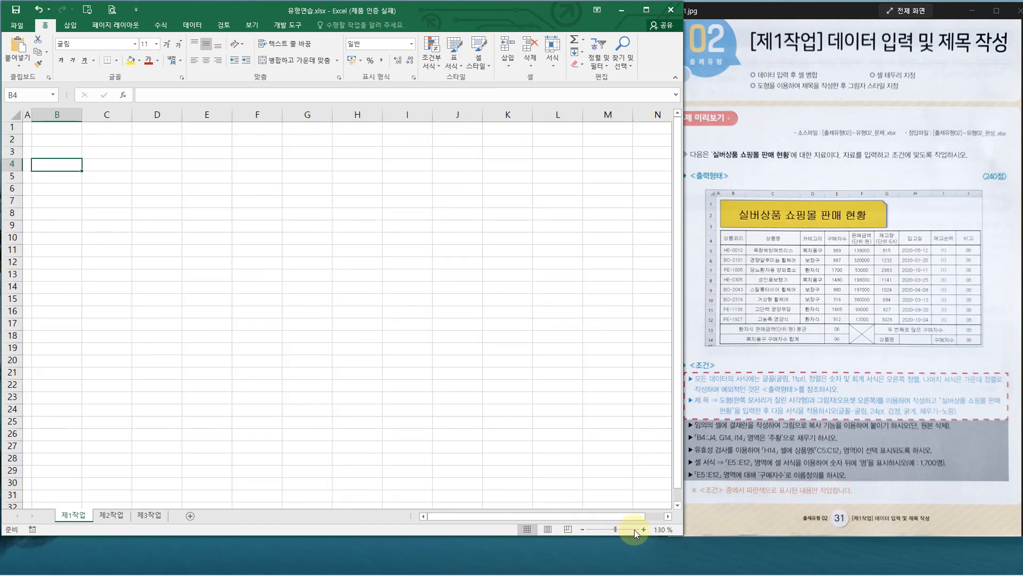
pyautogui.click(644, 529)
pyautogui.click(644, 529)
pyautogui.click(644, 529)
pyautogui.click(644, 529)
pyautogui.click(644, 529)
pyautogui.click(644, 529)
pyautogui.click(644, 530)
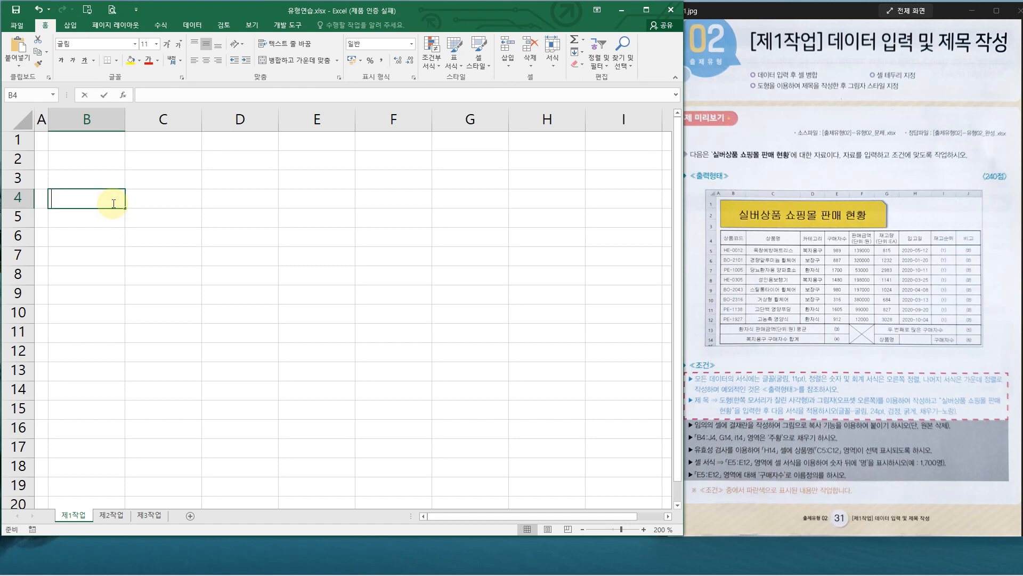
# Enter the table headers 상품코드, 상품명, 카테고리 and 구매자수 in cells B4 to E4.
pyautogui.write('상품코드')
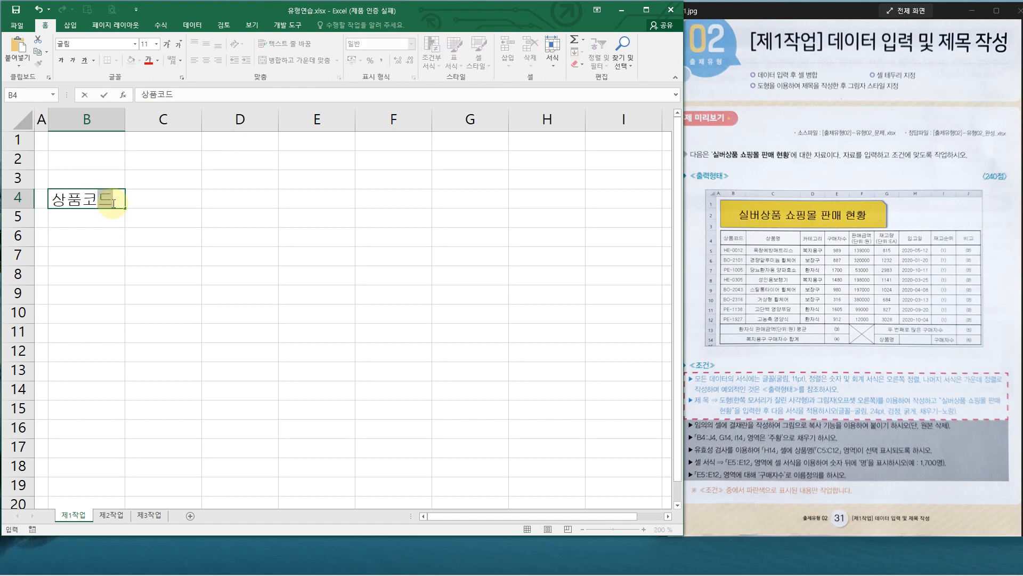
pyautogui.press('Tab')
pyautogui.write('상품ㅁ')
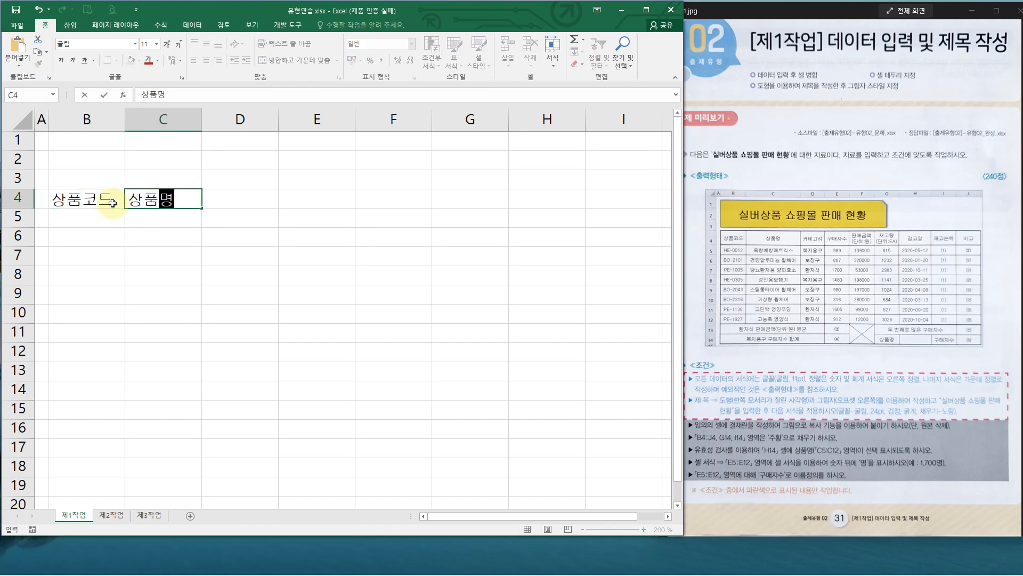
pyautogui.press('Tab')
pyautogui.write('ㅋㅏ테고리')
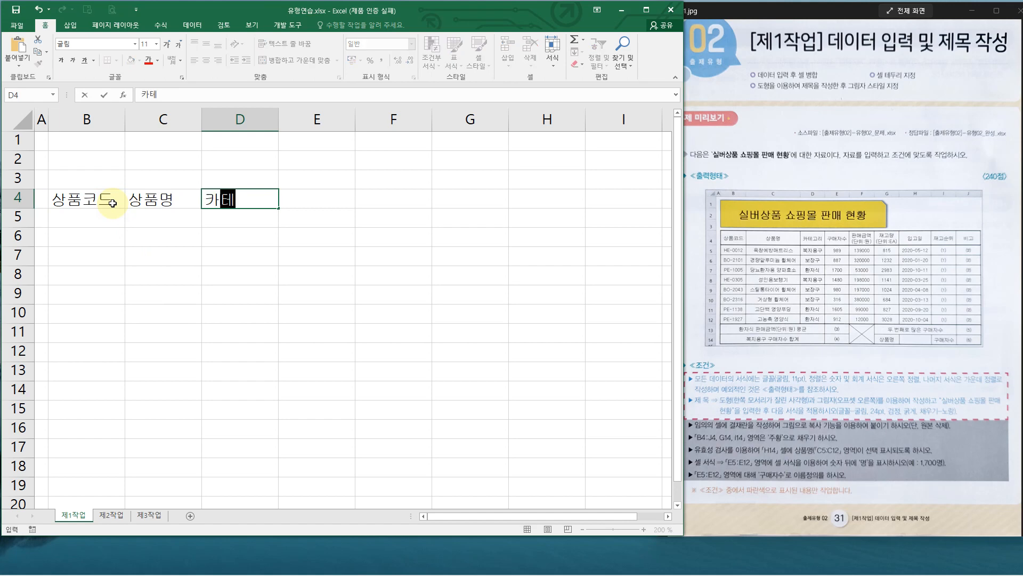
pyautogui.press('Tab')
pyautogui.write('구매자수')
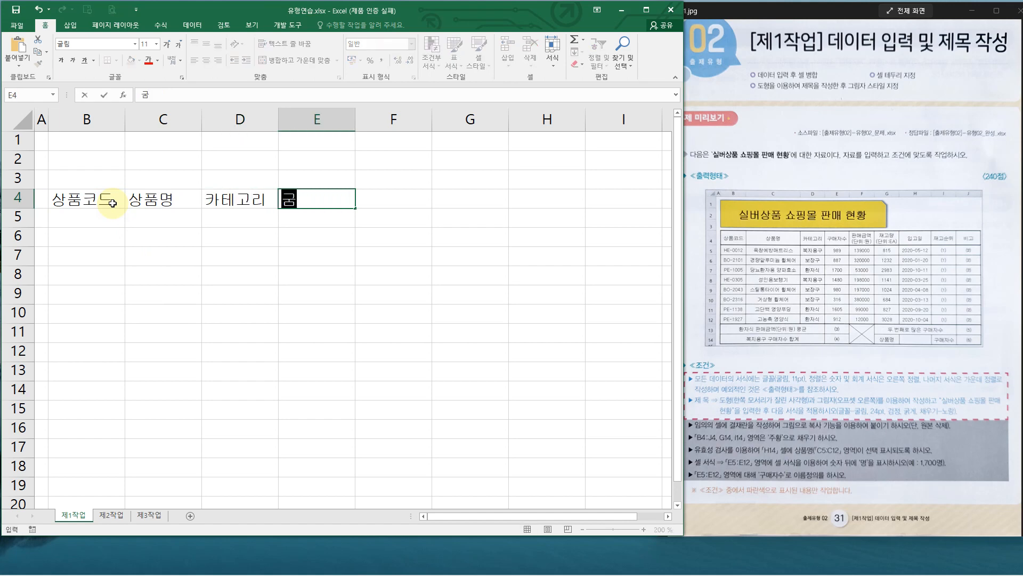
# Enter the header 판매금액 in cell F4 with (단위:원) on a second line inside the same cell.
pyautogui.press('Tab')
pyautogui.write('판')
pyautogui.write('매금ㅇ')
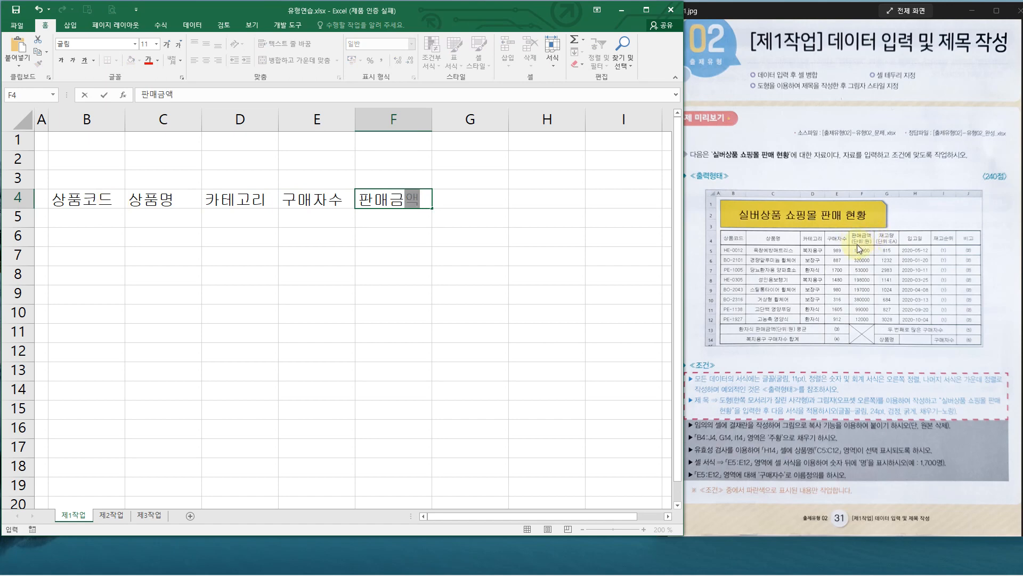
pyautogui.click(408, 200)
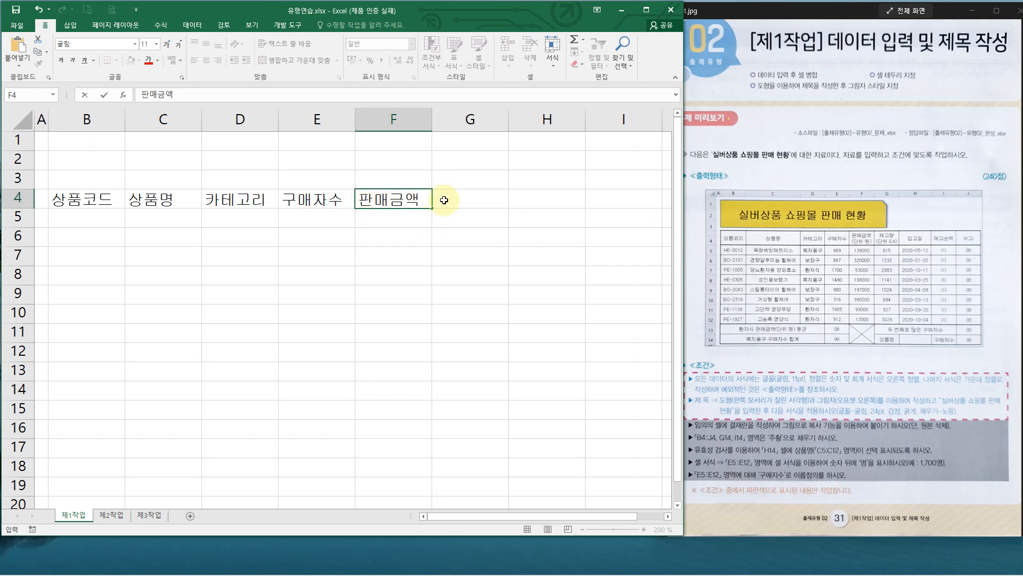
pyautogui.click(393, 214)
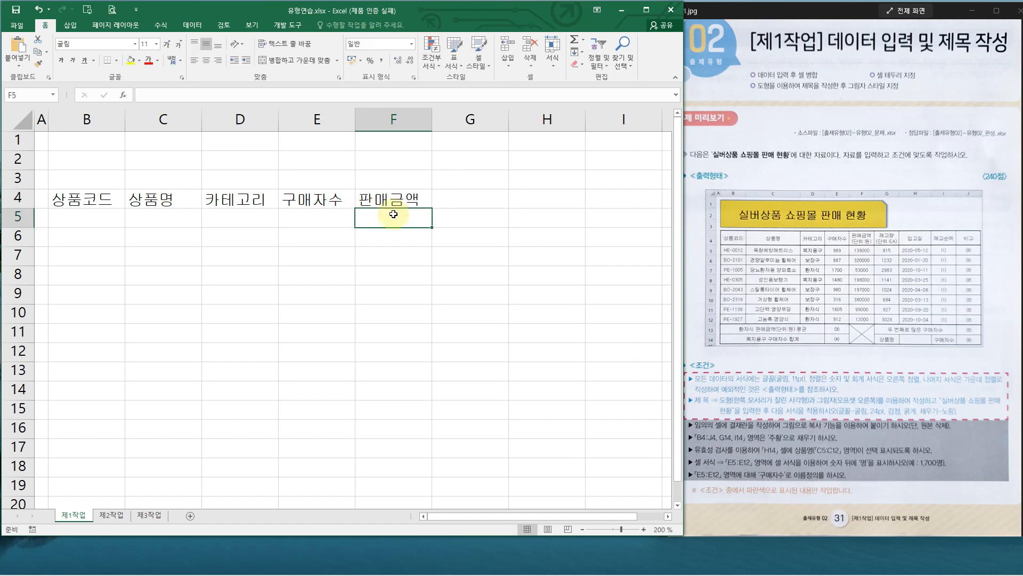
pyautogui.click(411, 196)
pyautogui.doubleClick(413, 196)
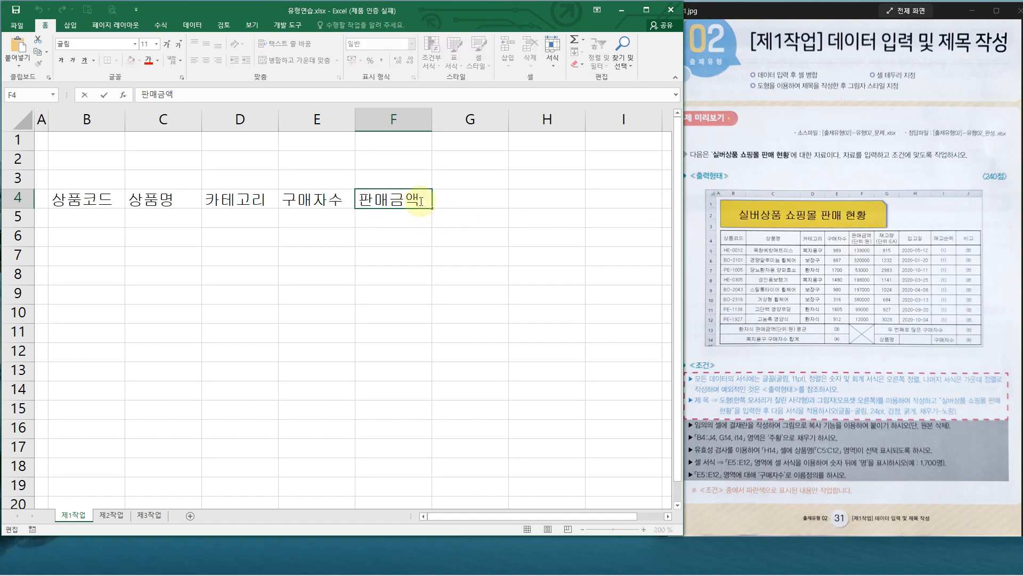
pyautogui.press('Return')
pyautogui.write('(단위:원')
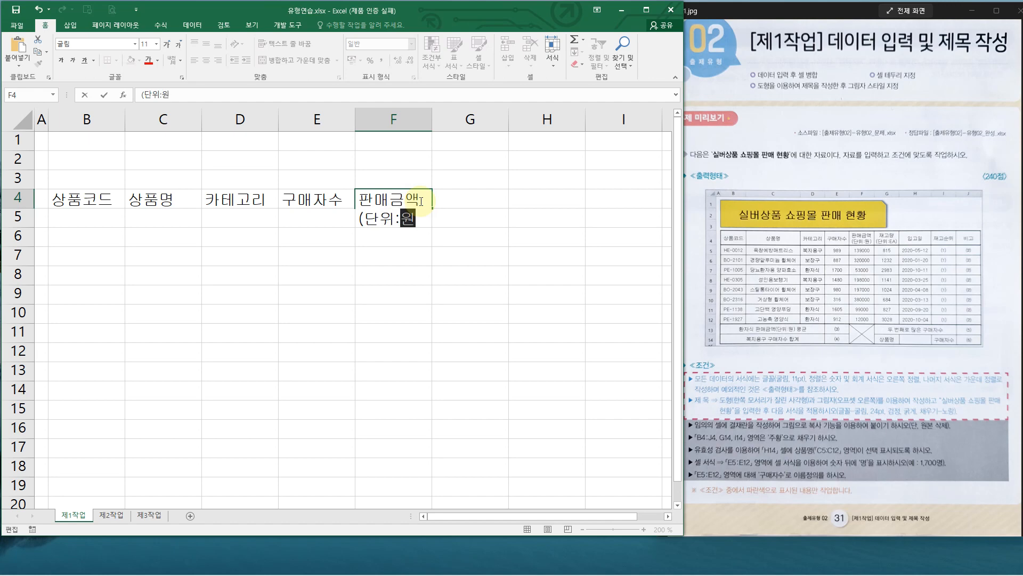
pyautogui.write(')')
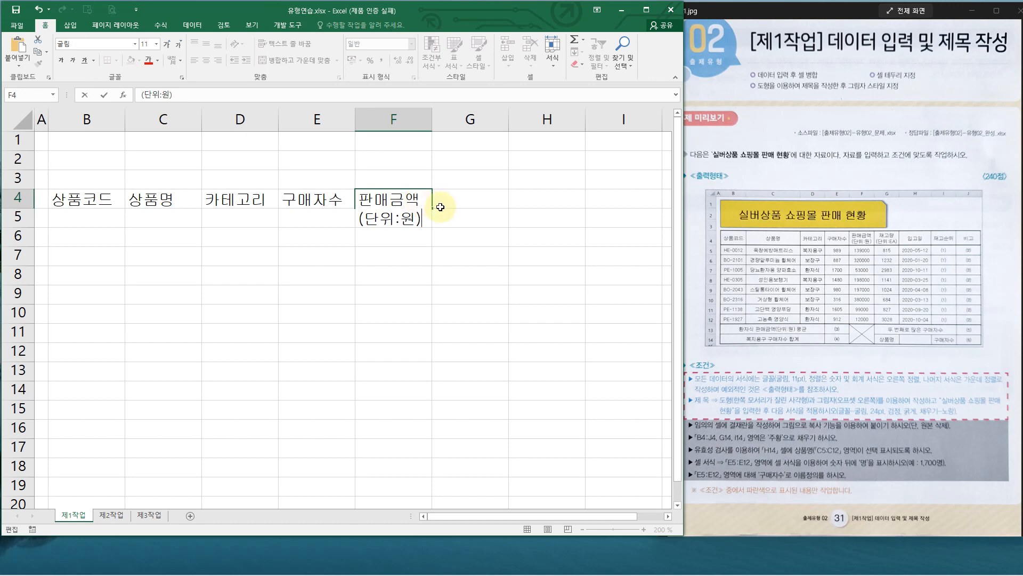
# Enter the header 재고량 in cell G4 with (단위:EA) on a second line inside the same cell.
pyautogui.click(456, 199)
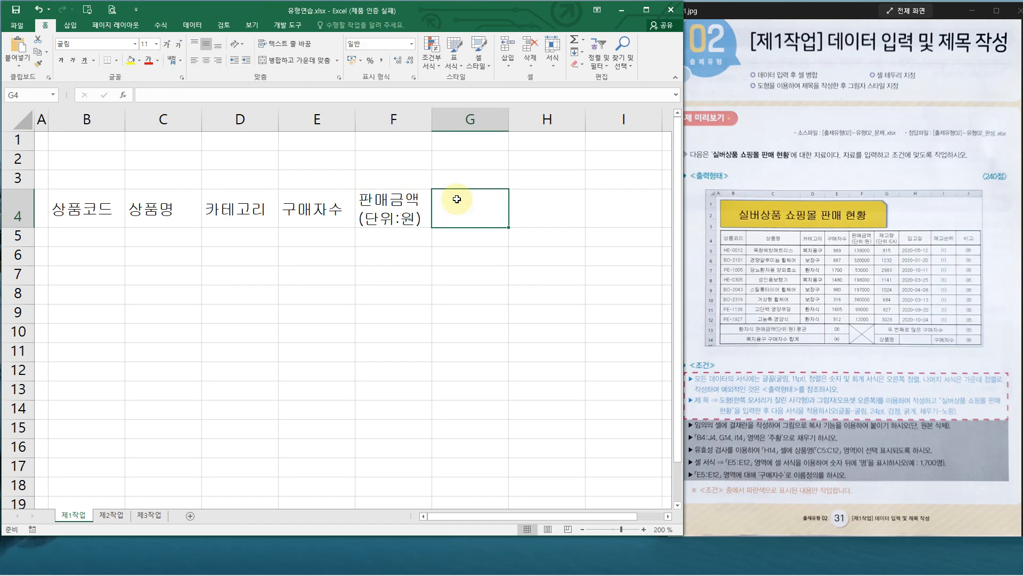
pyautogui.write('재고량')
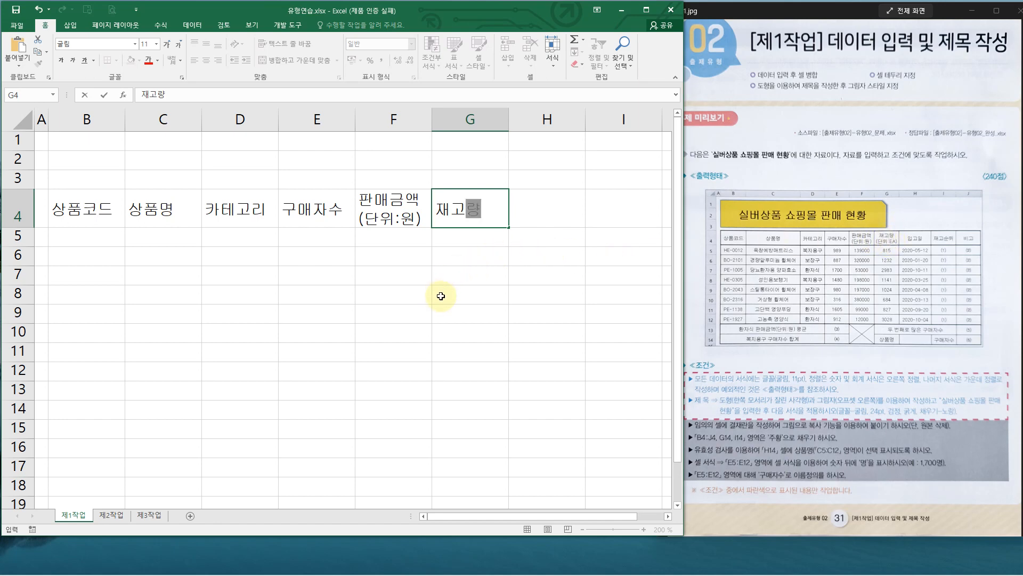
pyautogui.moveTo(424, 282)
pyautogui.mouseDown()
pyautogui.moveTo(415, 326)
pyautogui.moveTo(447, 322)
pyautogui.moveTo(447, 308)
pyautogui.moveTo(458, 318)
pyautogui.moveTo(497, 307)
pyautogui.moveTo(497, 291)
pyautogui.moveTo(531, 307)
pyautogui.moveTo(554, 289)
pyautogui.moveTo(579, 307)
pyautogui.moveTo(607, 307)
pyautogui.moveTo(603, 288)
pyautogui.mouseUp()
pyautogui.moveTo(616, 307)
pyautogui.mouseDown()
pyautogui.moveTo(619, 287)
pyautogui.moveTo(630, 304)
pyautogui.mouseUp()
pyautogui.moveTo(649, 254)
pyautogui.mouseDown()
pyautogui.moveTo(652, 296)
pyautogui.moveTo(677, 274)
pyautogui.mouseUp()
pyautogui.moveTo(687, 277)
pyautogui.mouseDown()
pyautogui.moveTo(701, 273)
pyautogui.moveTo(720, 288)
pyautogui.moveTo(749, 266)
pyautogui.mouseUp()
pyautogui.click(487, 206)
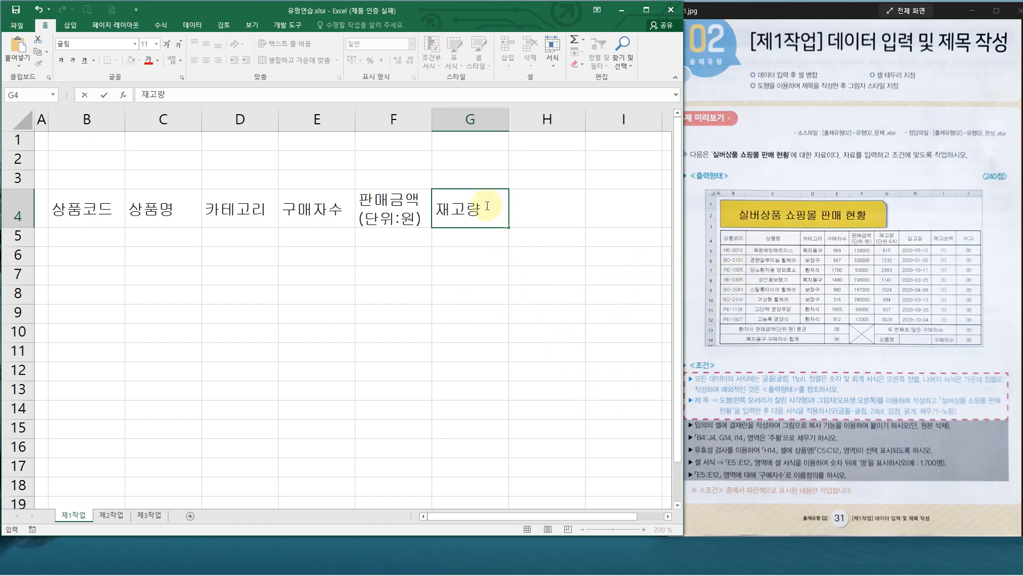
pyautogui.hotkey('alt', 'Return')
pyautogui.write('(단위:EA')
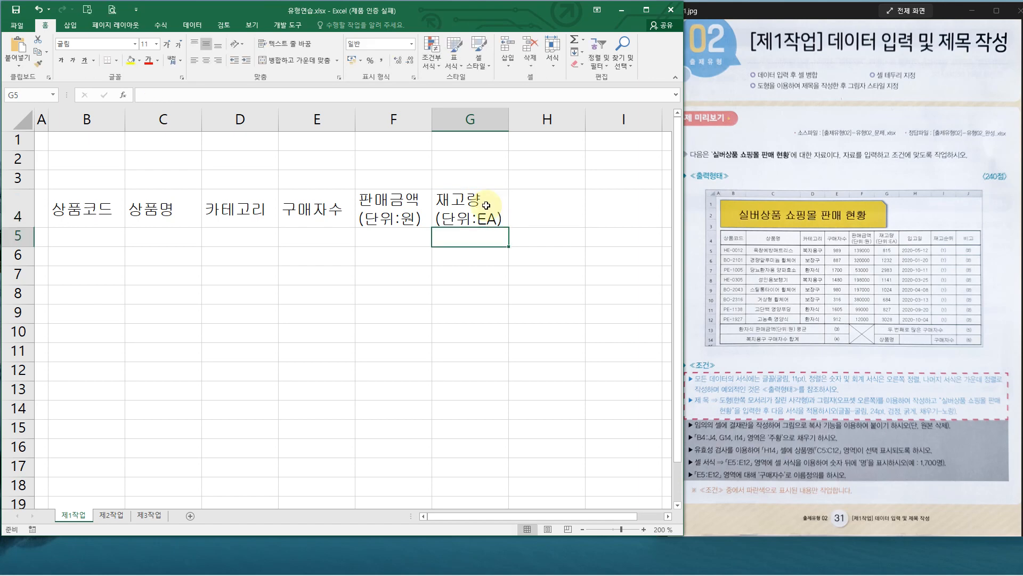
# Enter the header 입고일 in cell H4.
pyautogui.press('Tab')
pyautogui.write('dlqrh')
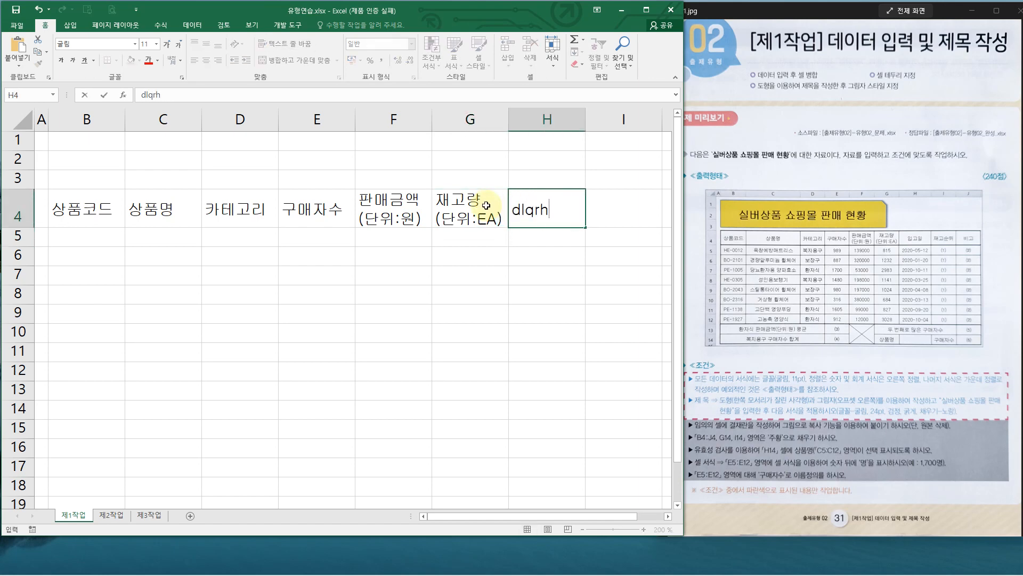
pyautogui.press('BackSpace')
pyautogui.press('BackSpace')
pyautogui.press('BackSpace')
pyautogui.press('BackSpace')
pyautogui.write('dlqrhf')
pyautogui.press('BackSpace')
pyautogui.write('dlf')
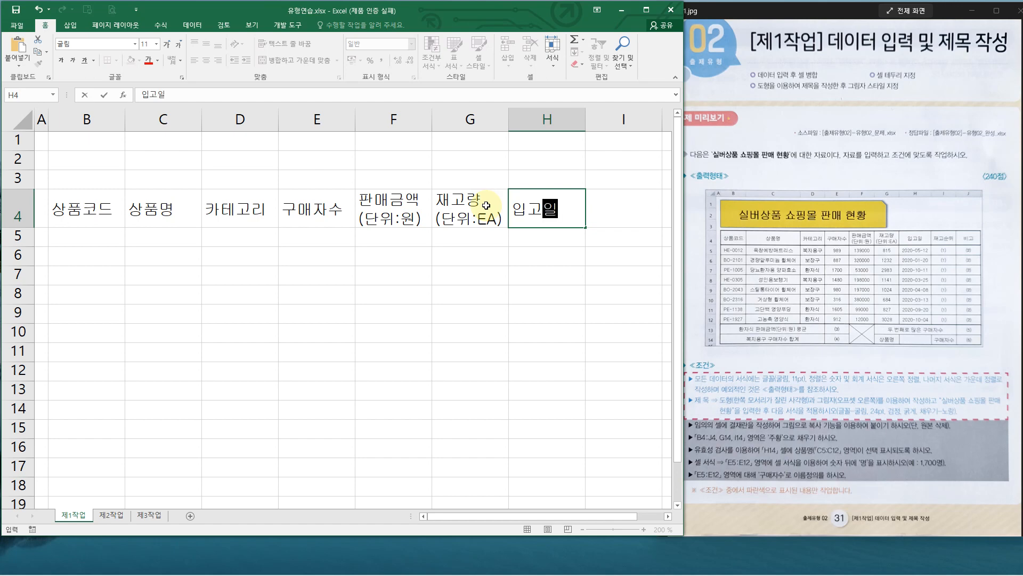
# Enter the remaining headers 재고순위 in cell I4 and 비고 in cell J4.
pyautogui.press('Tab')
pyautogui.write('worhtnsdnl')
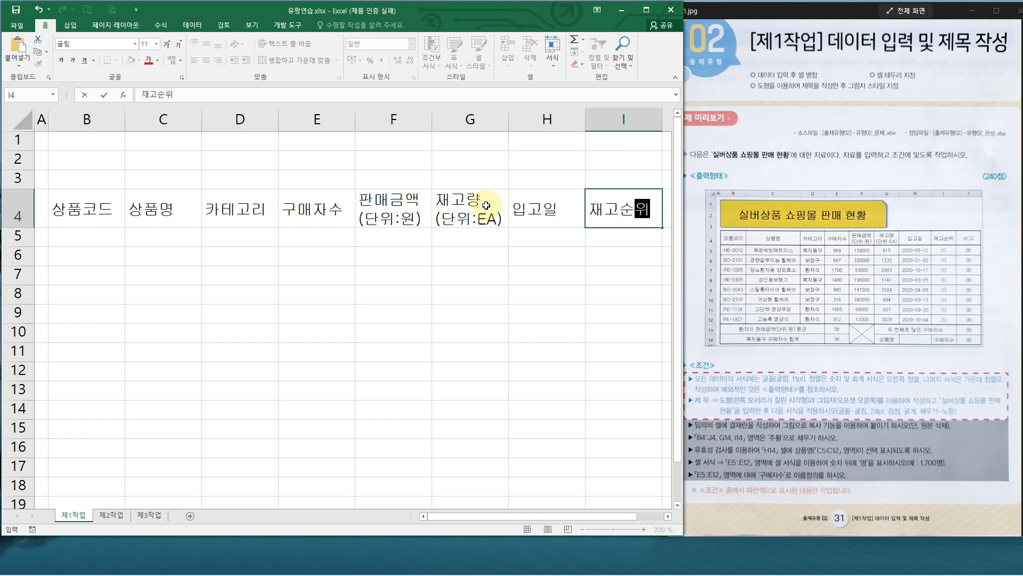
pyautogui.scroll(-3, 480, 277)
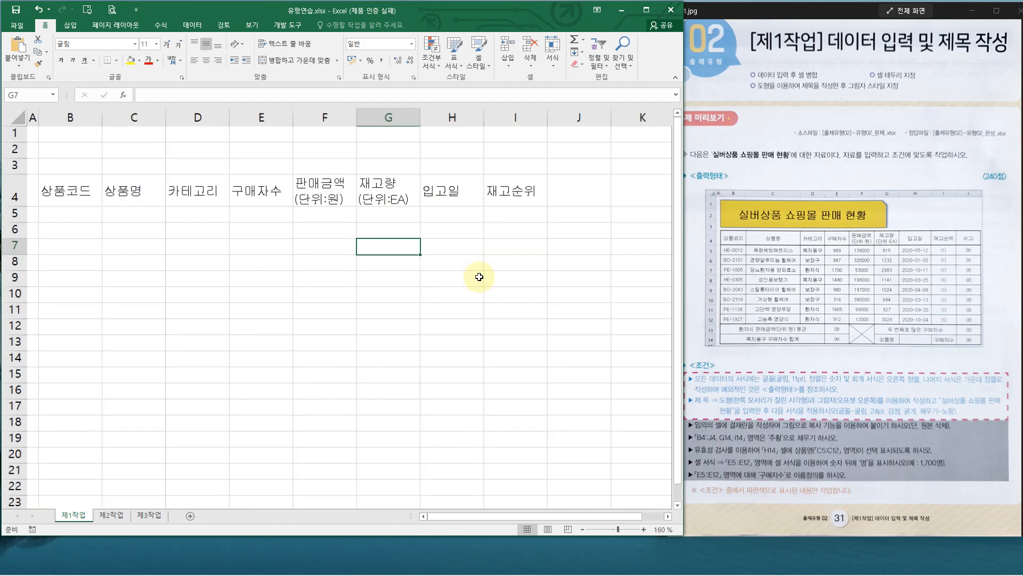
pyautogui.click(558, 189)
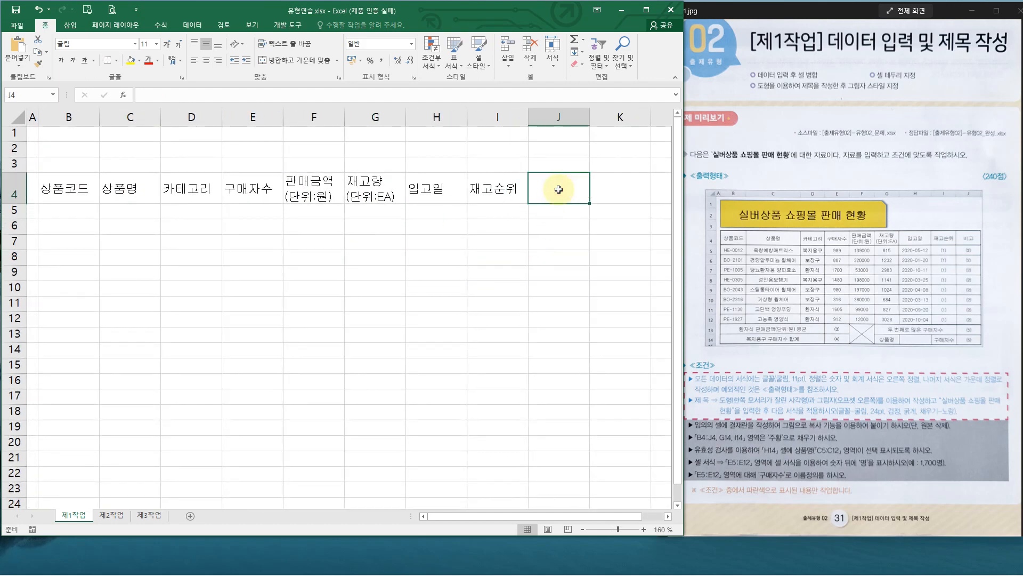
pyautogui.write('비고')
pyautogui.click(81, 299)
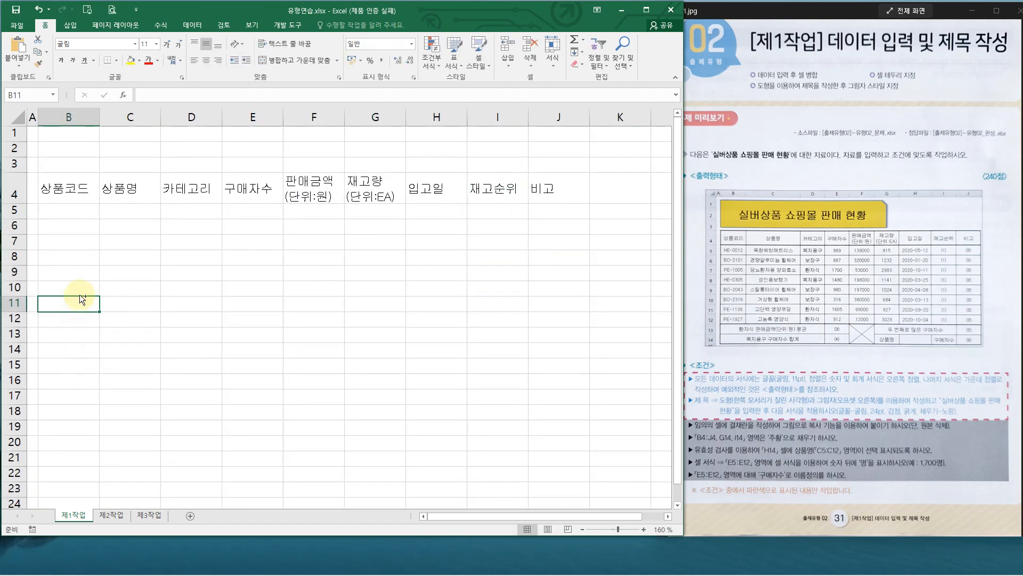
# Enter the product codes HE-0012 and BO-2101 in cells B5 and B6 under 상품코드.
pyautogui.scroll(1, 82, 299)
pyautogui.click(64, 220)
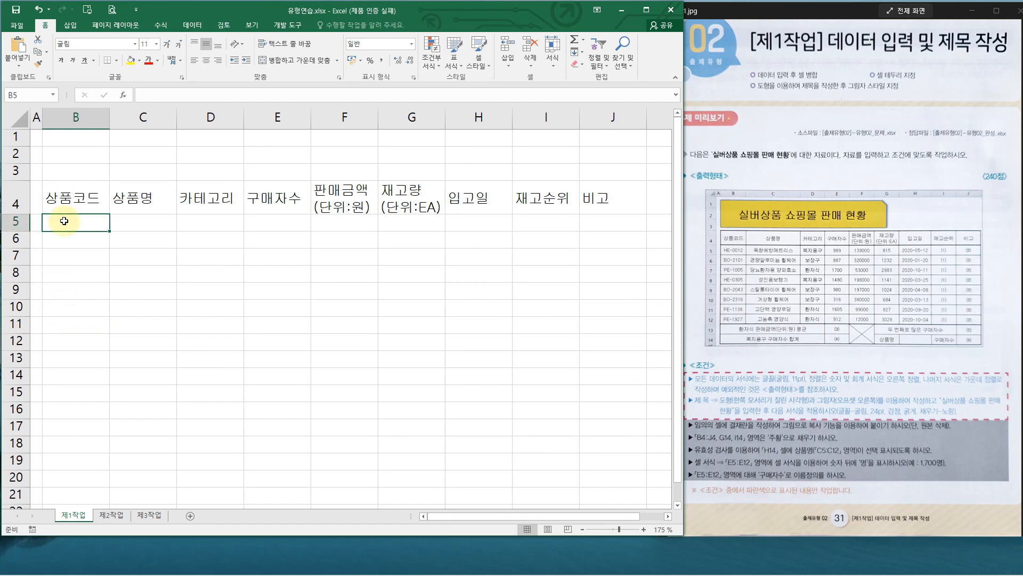
pyautogui.write('HE')
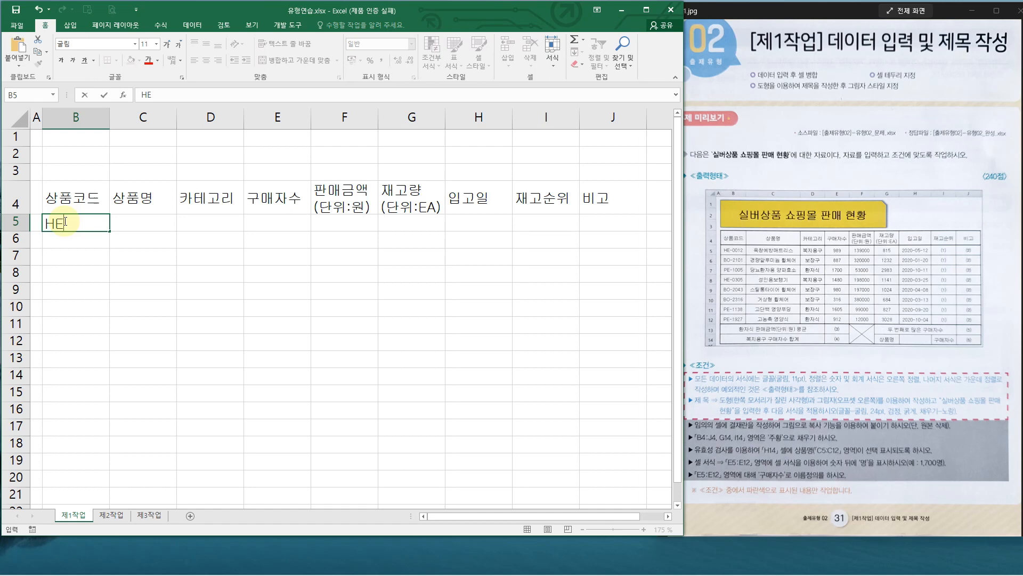
pyautogui.write('-0012')
pyautogui.press('Return')
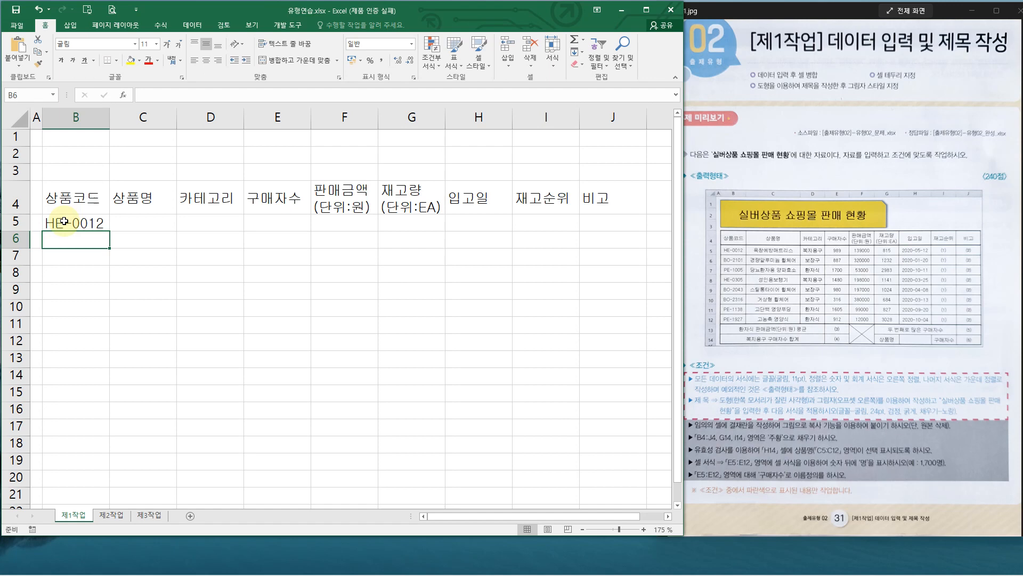
pyautogui.write('BO')
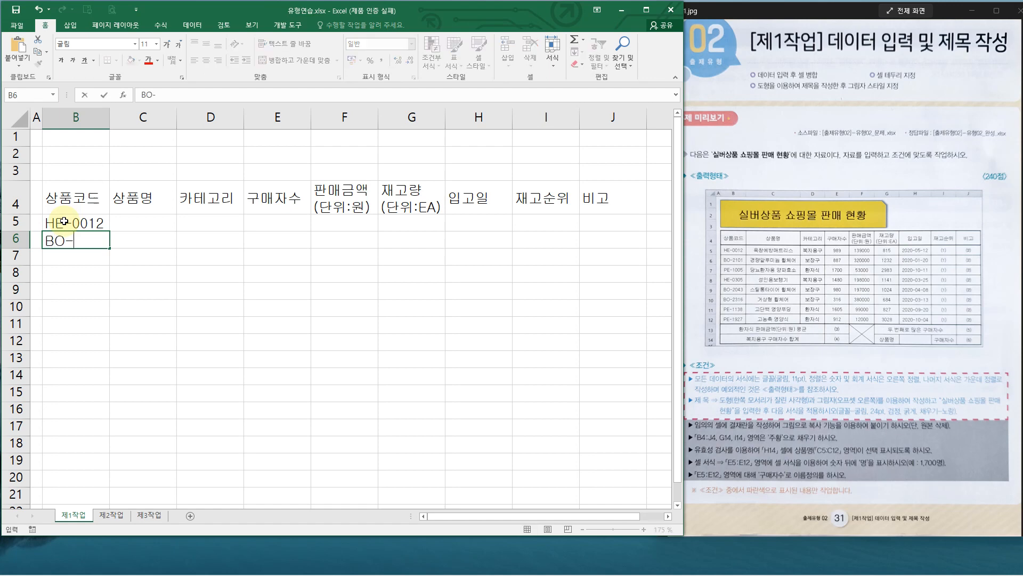
pyautogui.write('-2101')
pyautogui.press('Return')
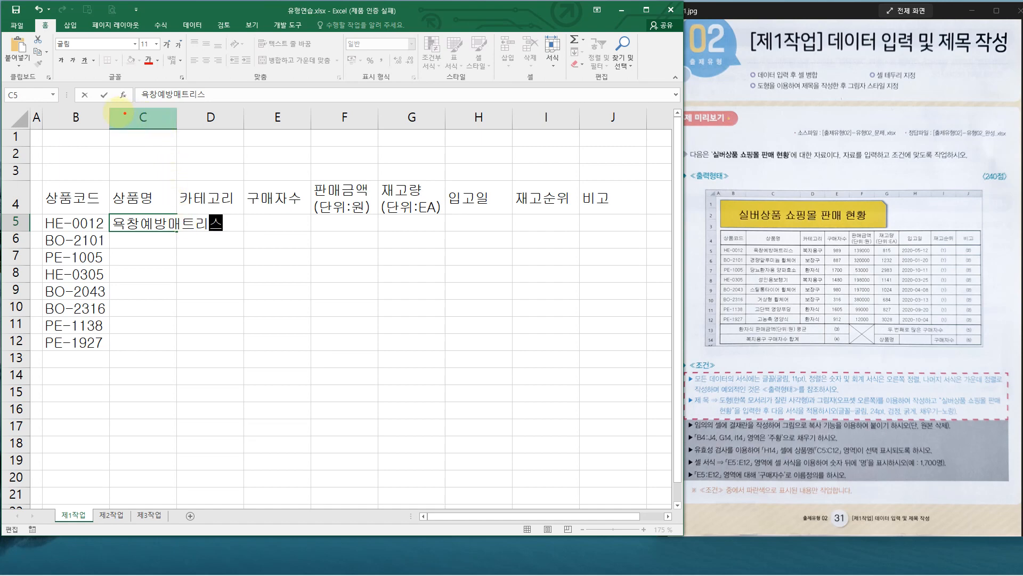
pyautogui.moveTo(110, 108)
pyautogui.mouseDown()
pyautogui.moveTo(141, 94)
pyautogui.moveTo(179, 106)
pyautogui.mouseUp()
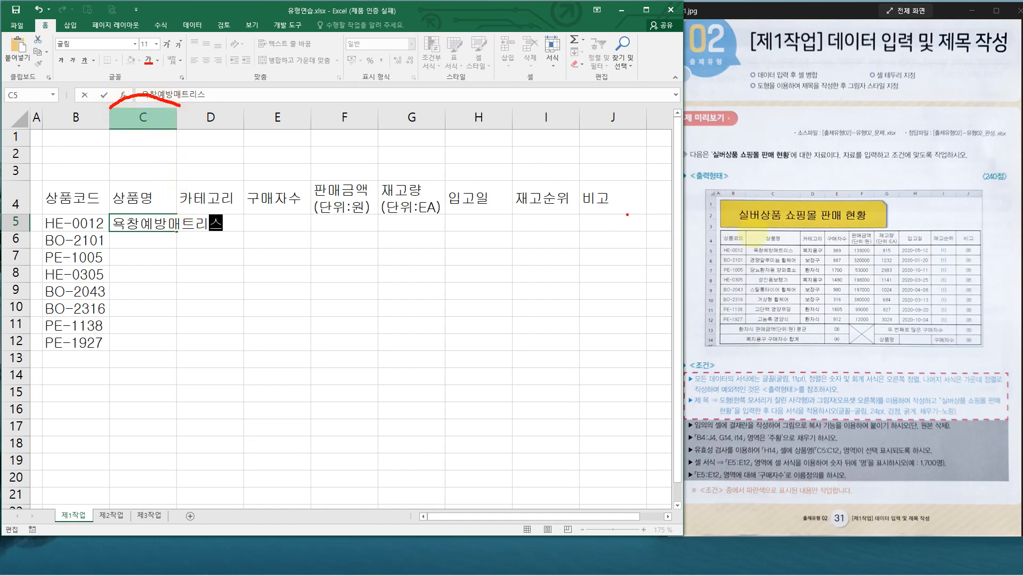
pyautogui.moveTo(744, 231); pyautogui.dragTo(800, 227)
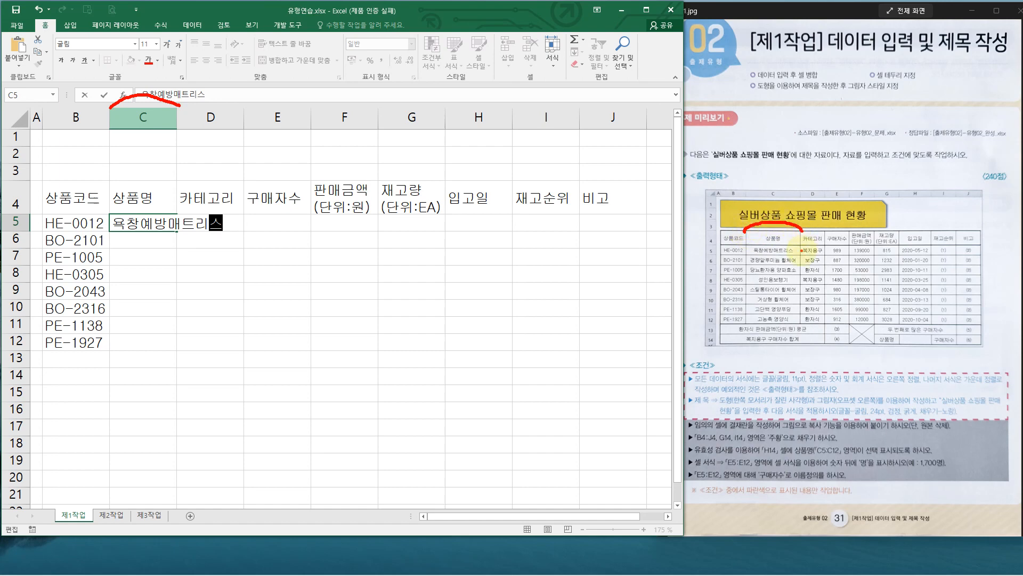
pyautogui.press('Escape')
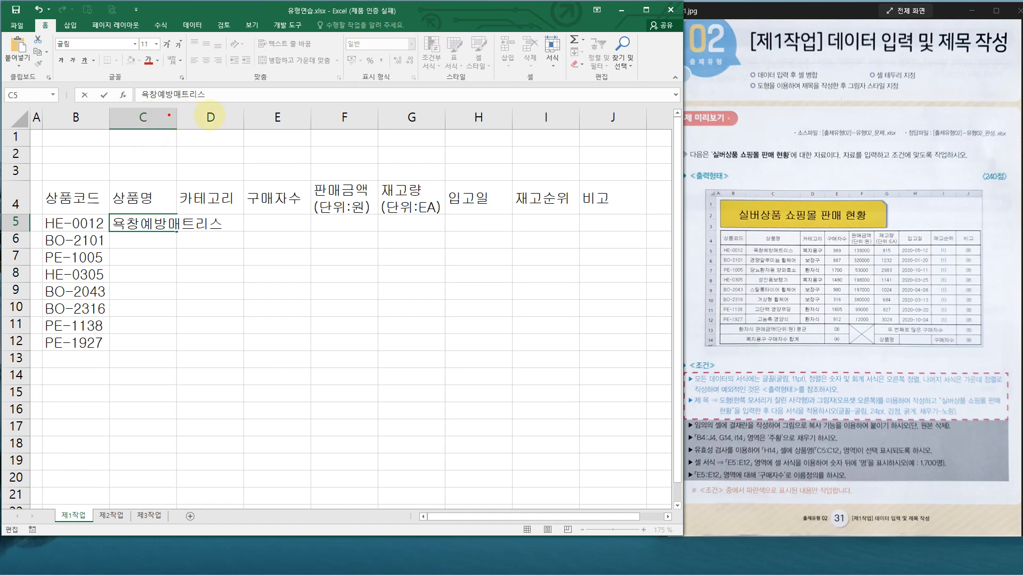
pyautogui.moveTo(177, 109); pyautogui.dragTo(179, 129)
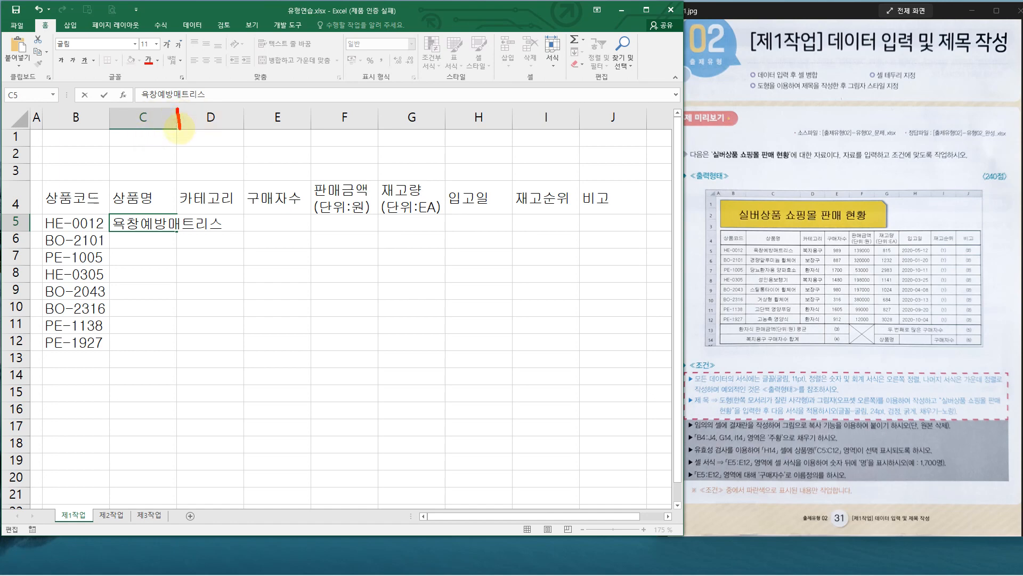
pyautogui.press('Escape')
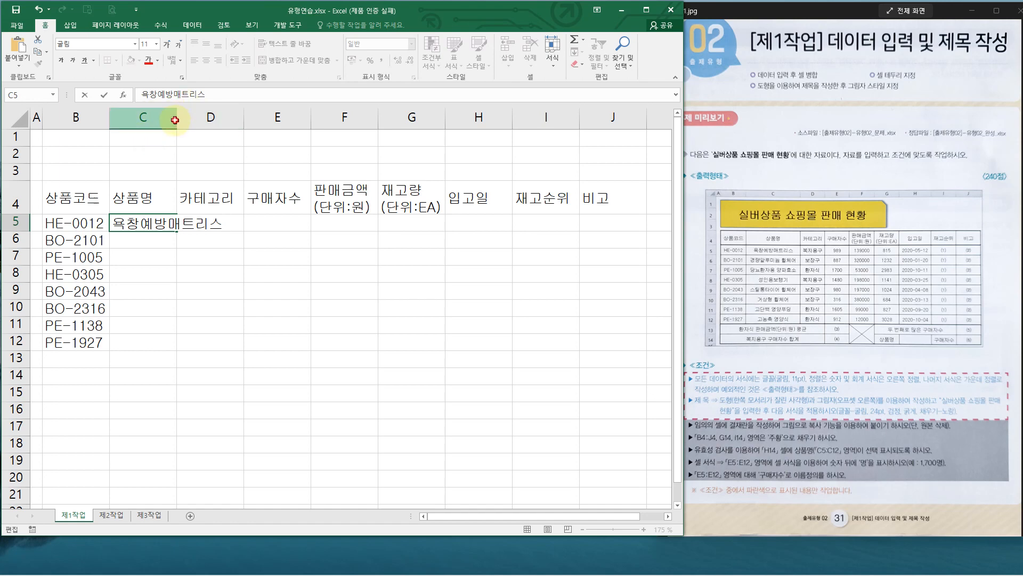
# Widen column C to about twice its width so the product name 욕창예방매트리스 fits inside it.
pyautogui.click(174, 120)
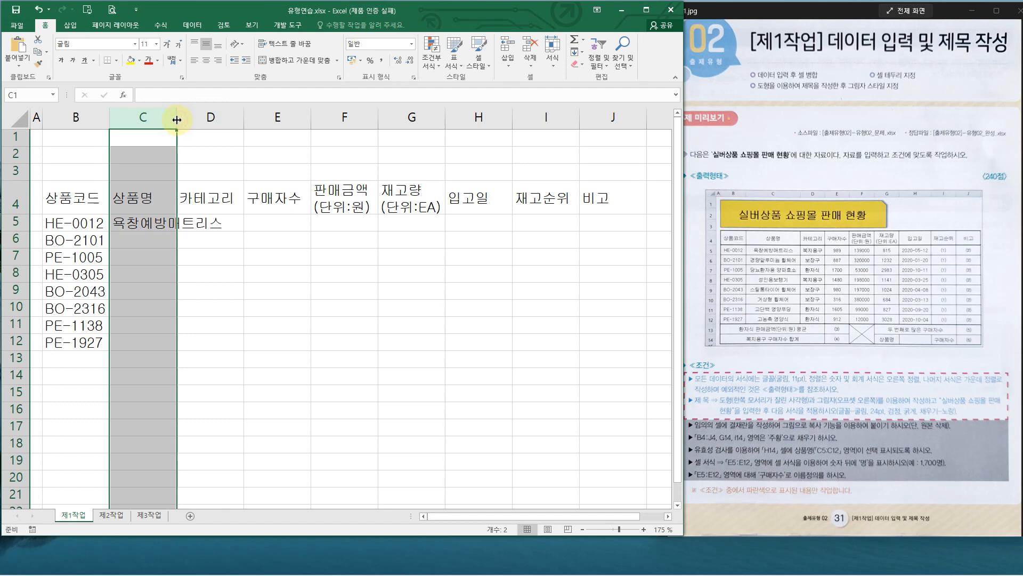
pyautogui.moveTo(177, 119); pyautogui.dragTo(242, 117)
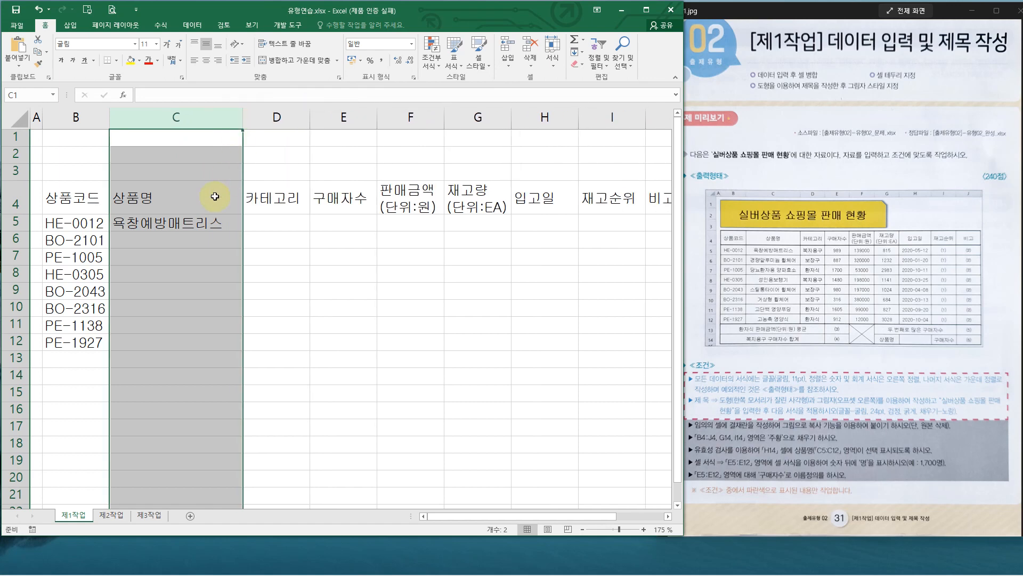
pyautogui.click(128, 241)
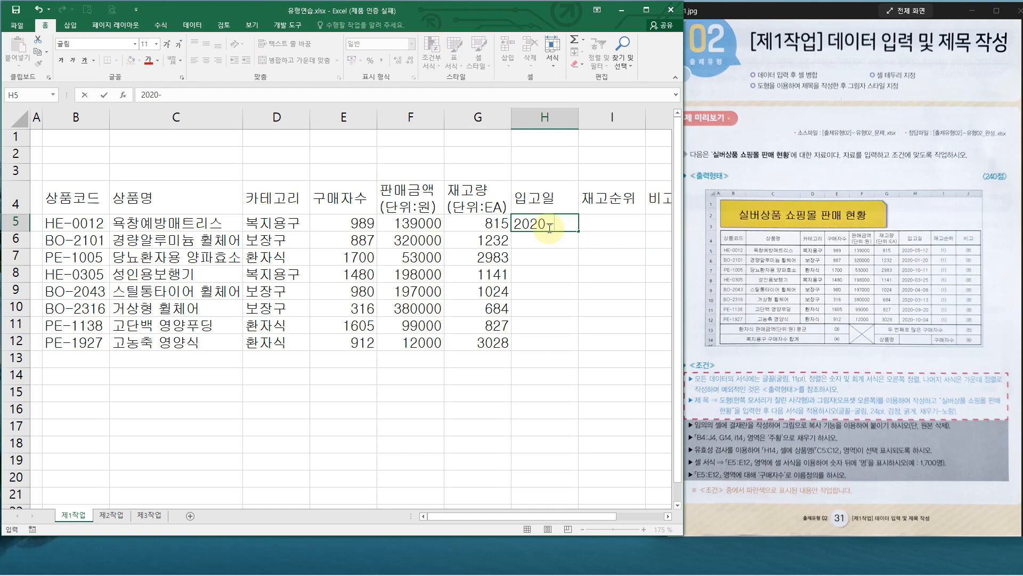
# Enter the 입고일 dates 2020-05-12, 2020-01-20 and 2020-10-11 in cells H5 to H7.
pyautogui.write('05-12')
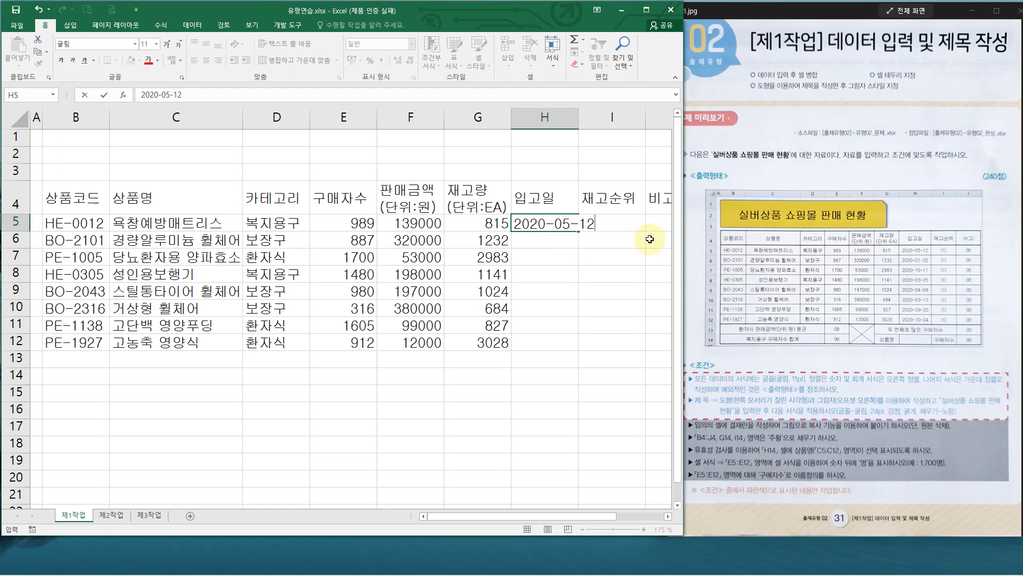
pyautogui.press('Return')
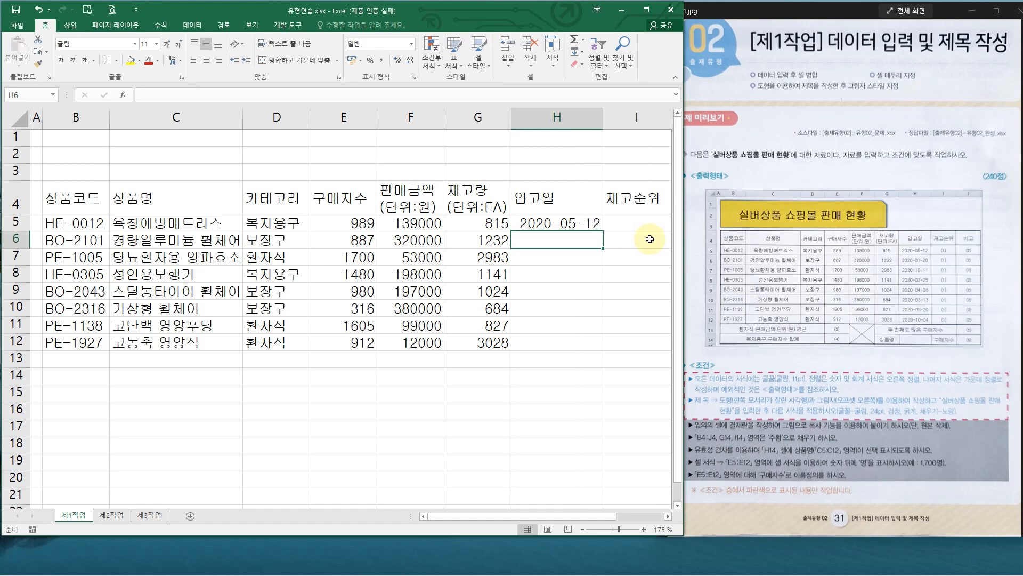
pyautogui.write('2020-1-20')
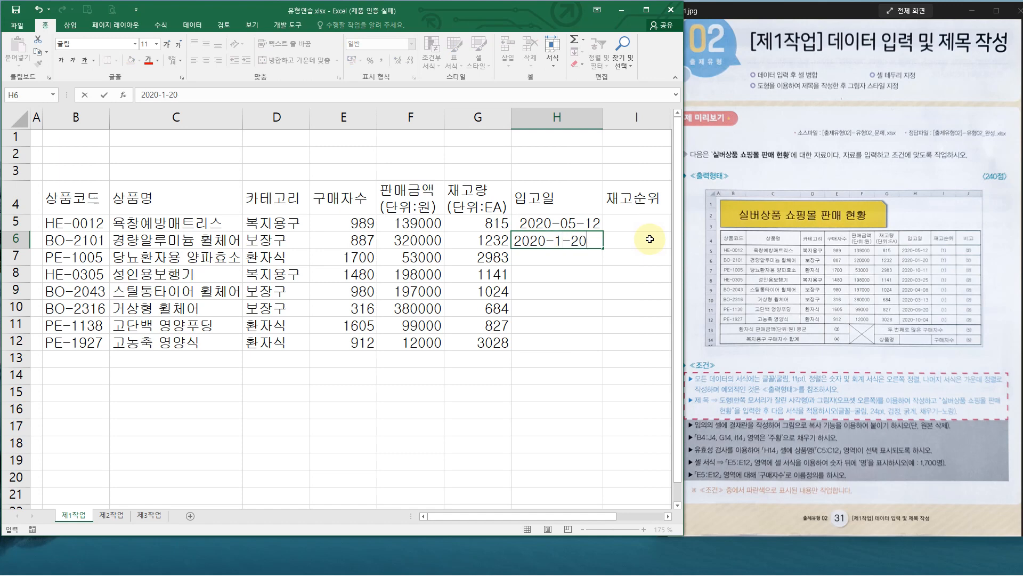
pyautogui.press('Return')
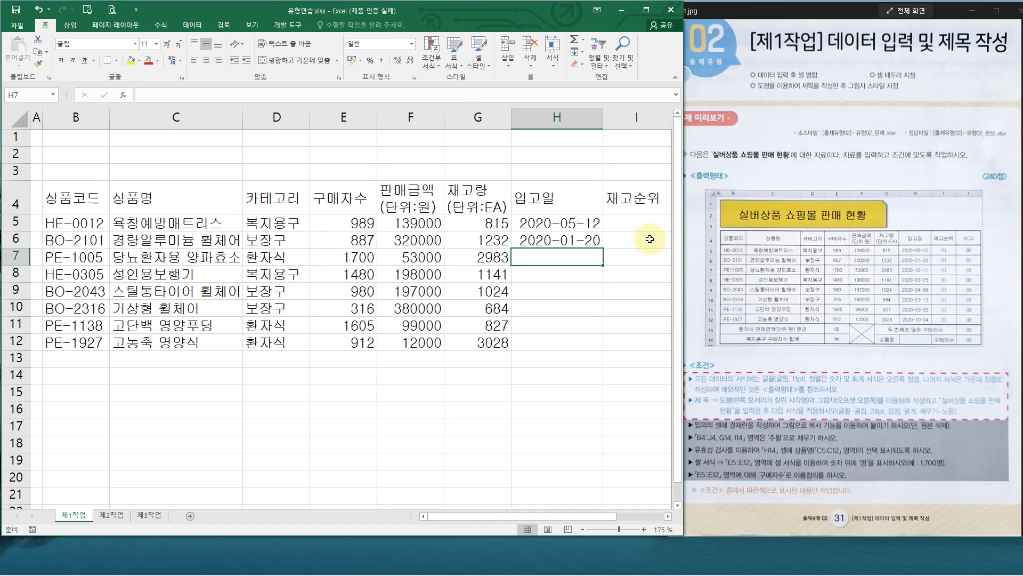
pyautogui.write('2020-10-1')
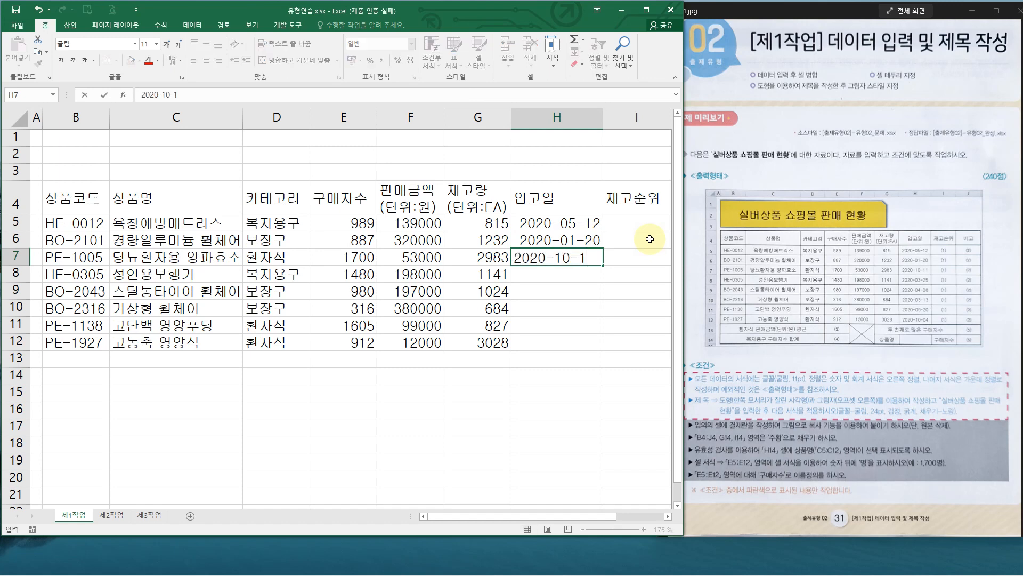
pyautogui.write('1')
pyautogui.press('Return')
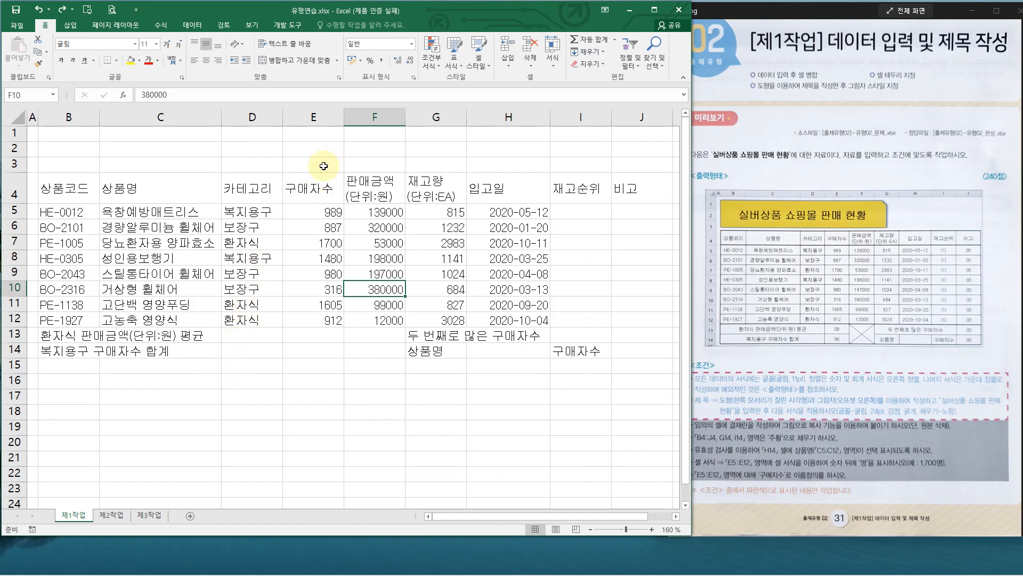
# Narrow columns E, G and J slightly and auto-fit column H to its 입고일 dates.
pyautogui.moveTo(282, 115); pyautogui.dragTo(272, 115)
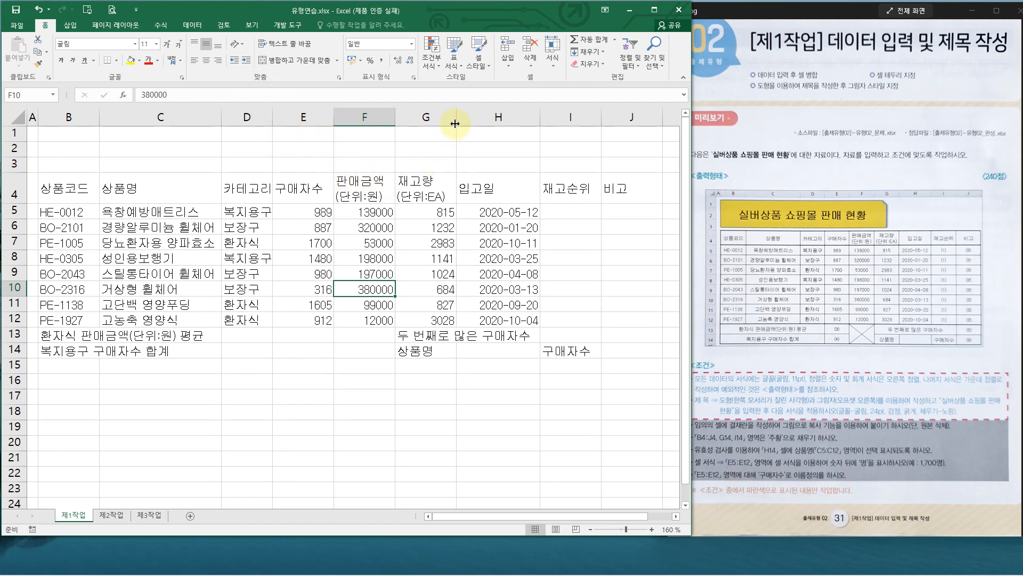
pyautogui.moveTo(456, 115); pyautogui.dragTo(447, 116)
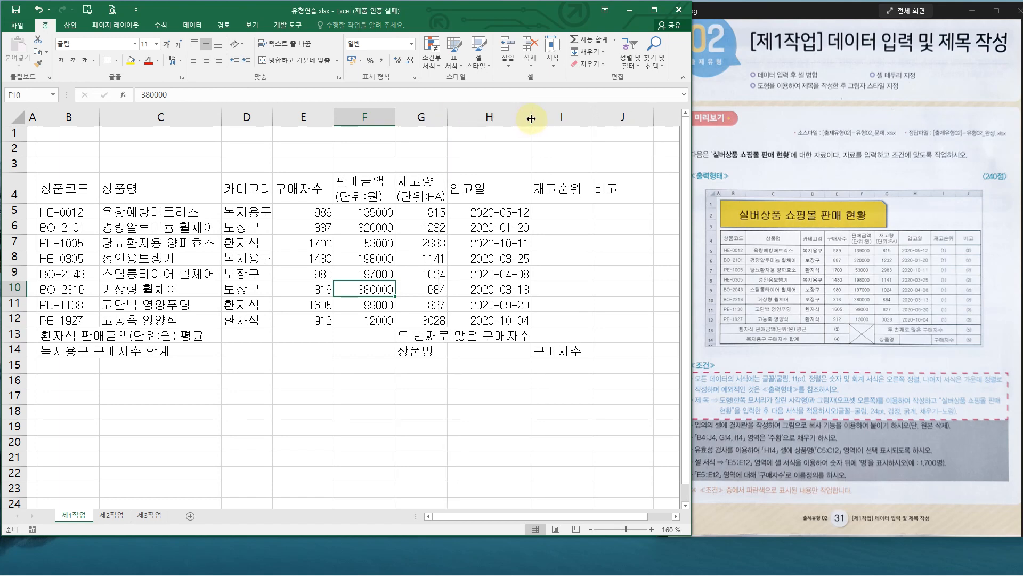
pyautogui.moveTo(532, 119); pyautogui.dragTo(509, 116)
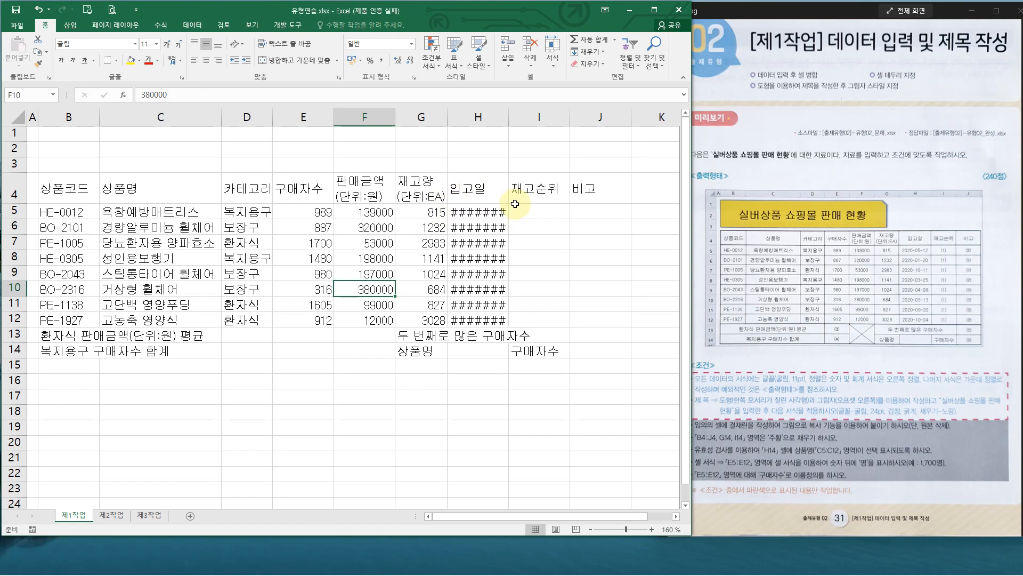
pyautogui.doubleClick(509, 117)
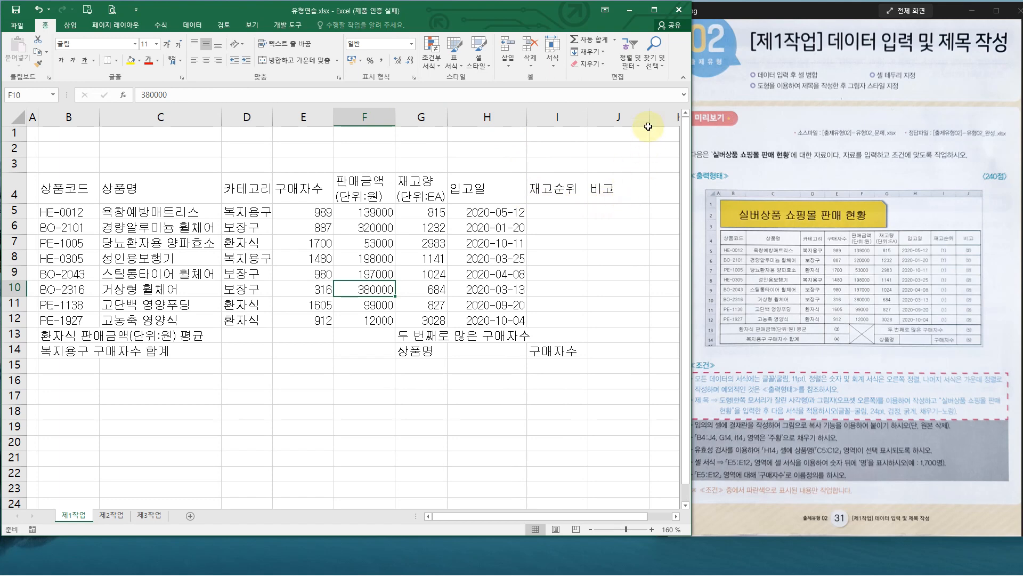
pyautogui.moveTo(649, 117)
pyautogui.mouseDown()
pyautogui.moveTo(621, 114)
pyautogui.moveTo(630, 118)
pyautogui.mouseUp()
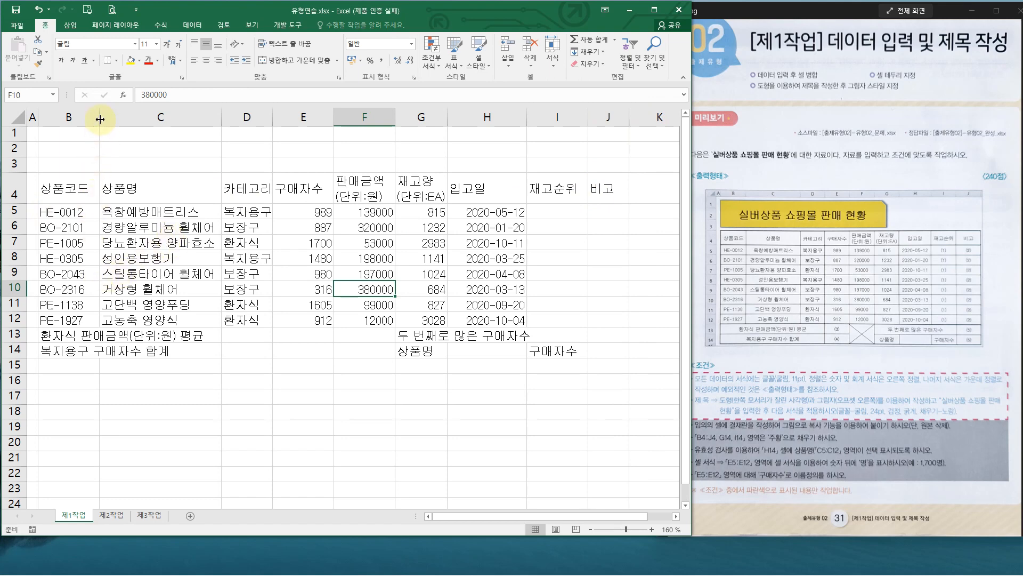
pyautogui.click(302, 290)
pyautogui.click(170, 395)
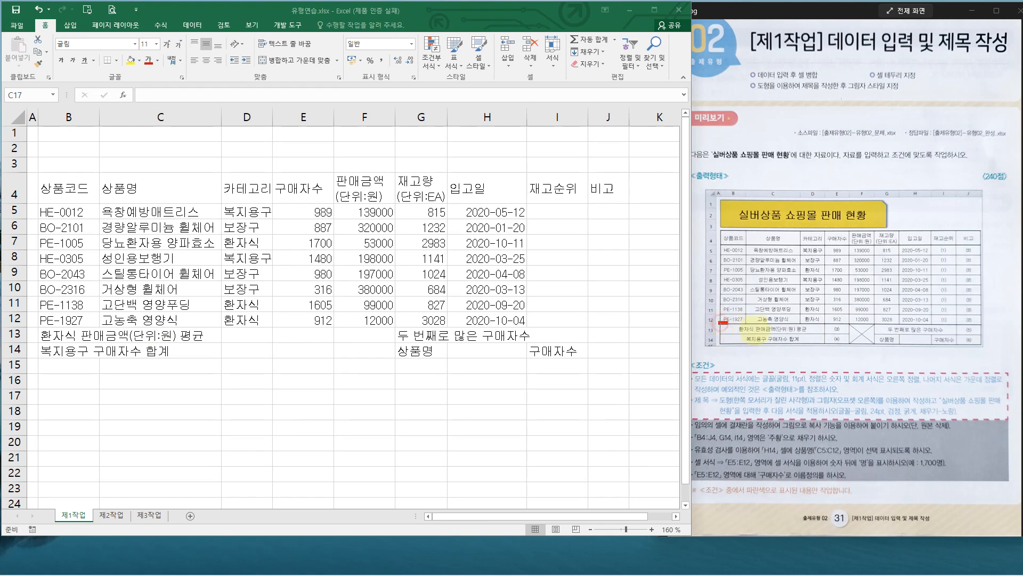
pyautogui.moveTo(719, 323)
pyautogui.mouseDown()
pyautogui.moveTo(823, 332)
pyautogui.moveTo(807, 347)
pyautogui.moveTo(955, 334)
pyautogui.mouseUp()
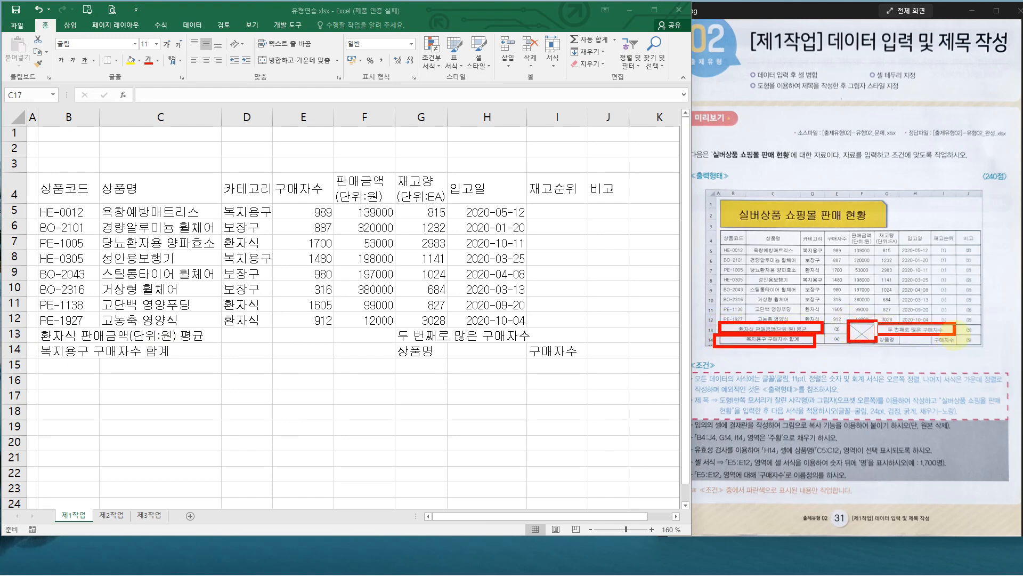
pyautogui.press('Escape')
pyautogui.click(303, 412)
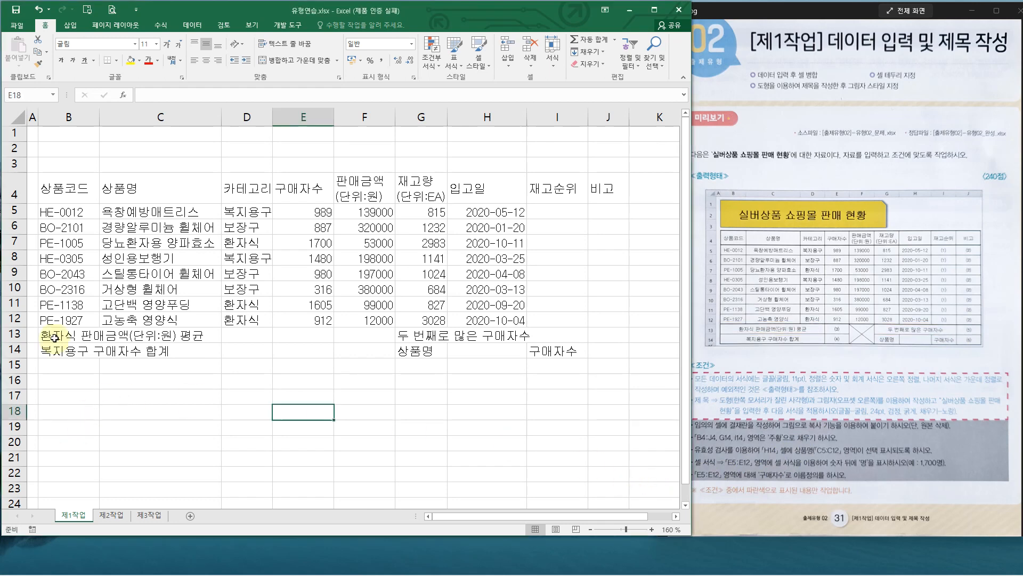
# Merge and center the ranges B13:D13, B14:D14, F13:F14 and G13:I13 in one operation.
pyautogui.moveTo(56, 336); pyautogui.dragTo(255, 336)
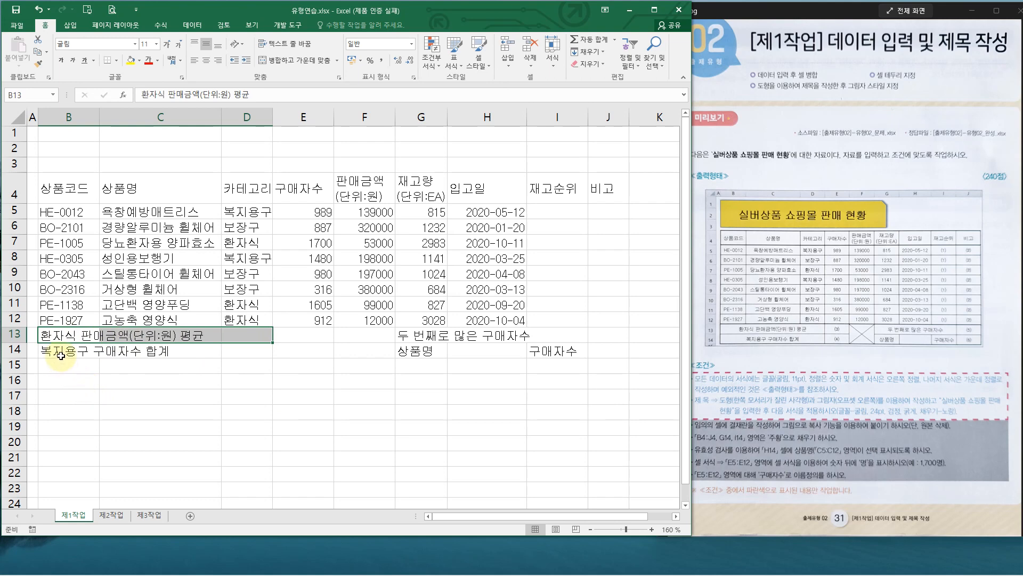
pyautogui.moveTo(56, 351); pyautogui.dragTo(239, 354)
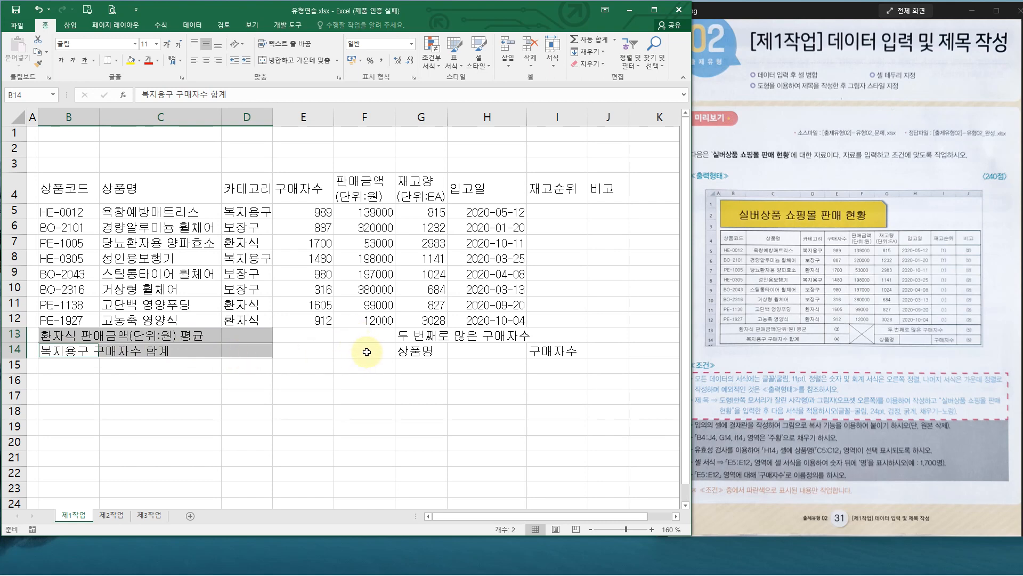
pyautogui.moveTo(366, 335); pyautogui.dragTo(364, 353)
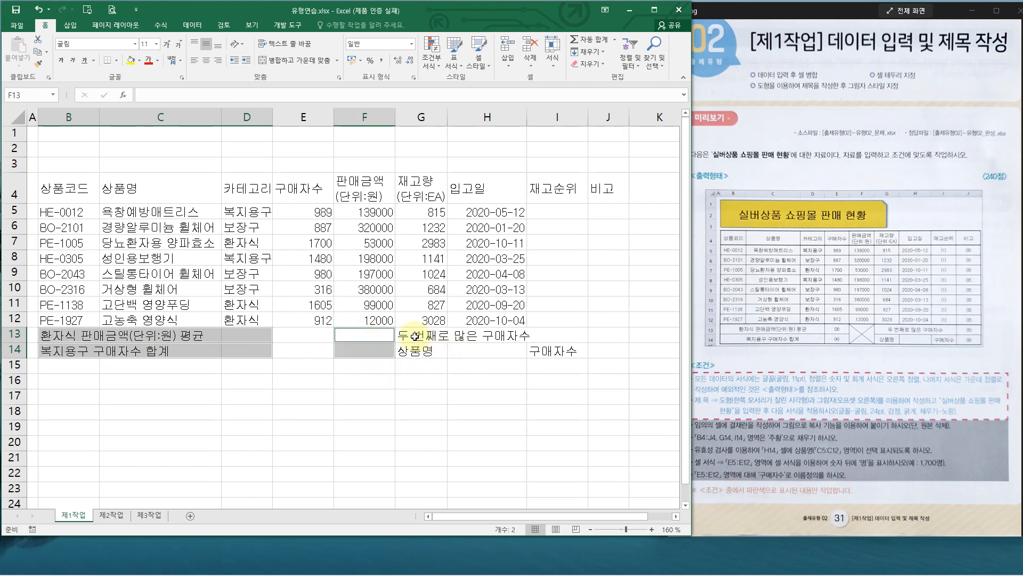
pyautogui.moveTo(413, 336); pyautogui.dragTo(539, 336)
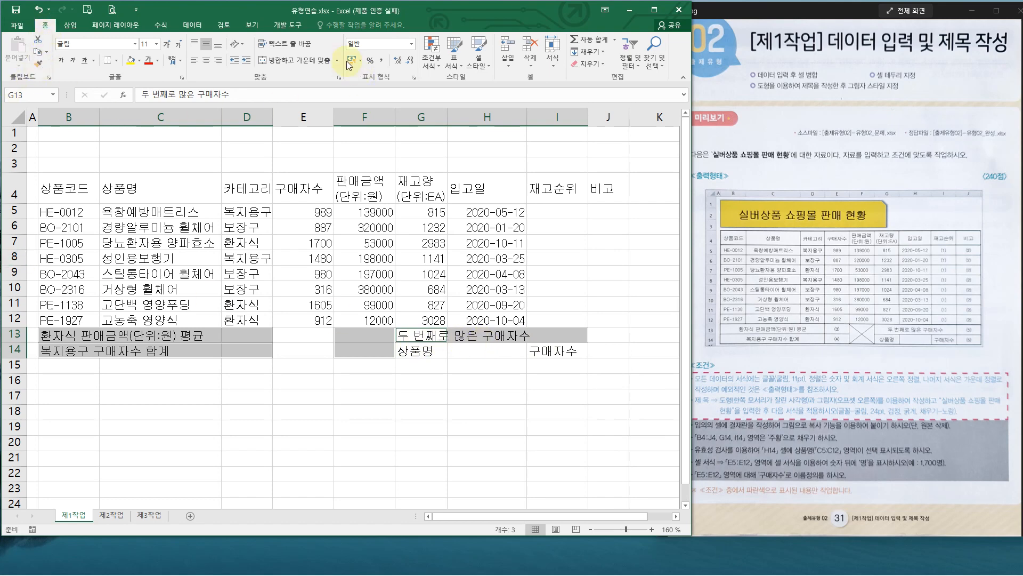
pyautogui.click(292, 60)
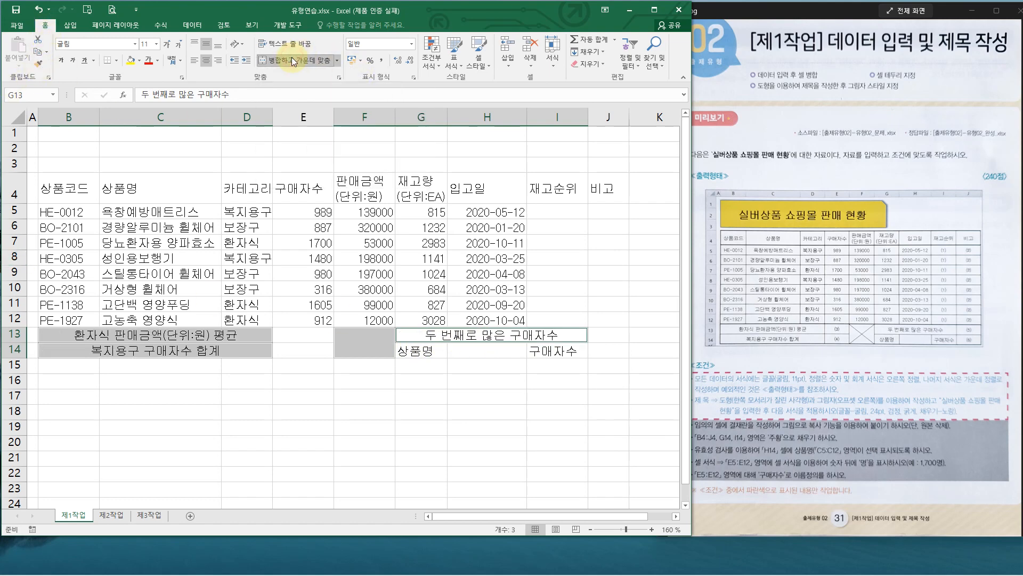
pyautogui.click(315, 398)
pyautogui.click(136, 335)
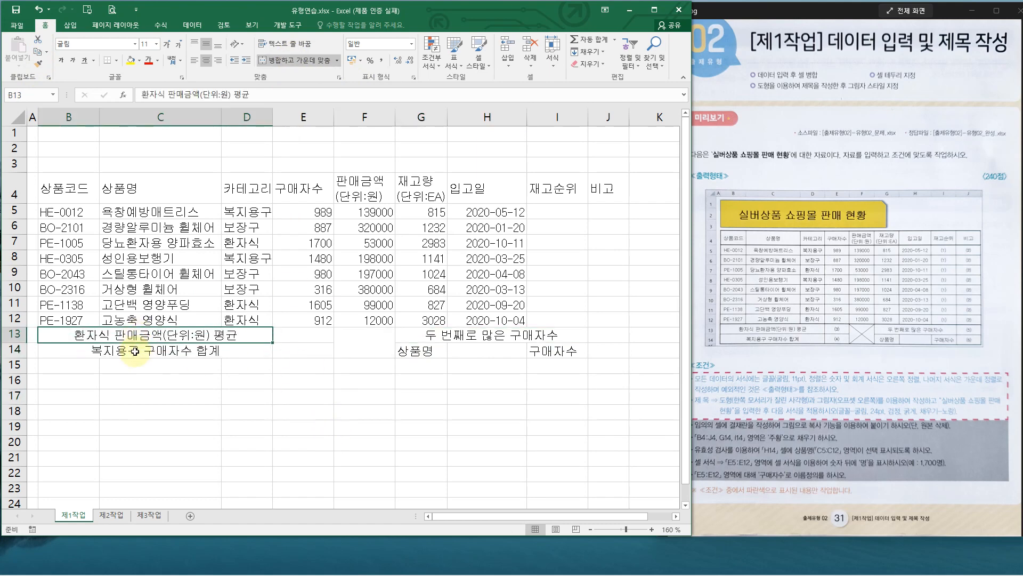
pyautogui.click(135, 350)
pyautogui.click(373, 351)
pyautogui.click(438, 333)
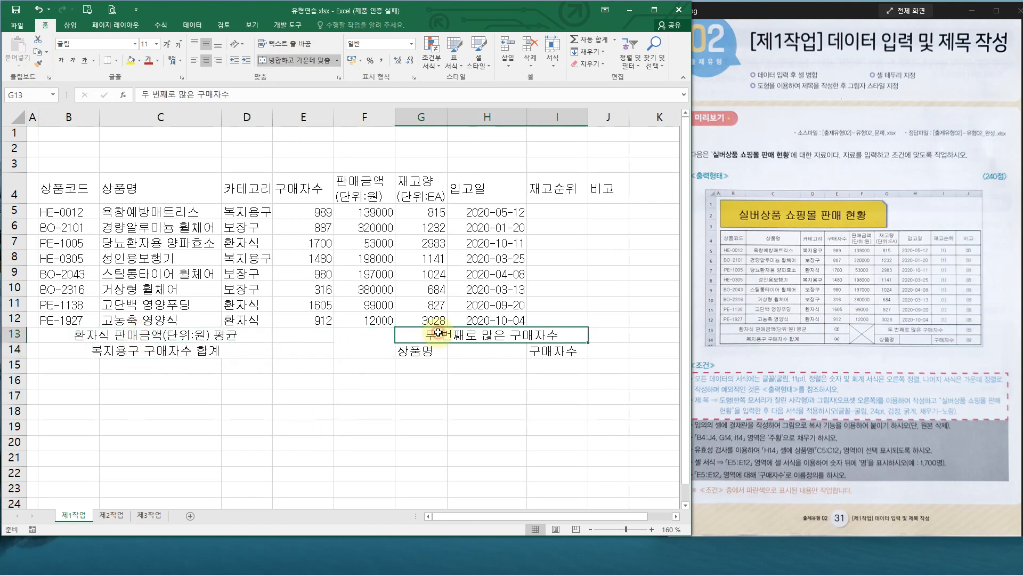
pyautogui.click(344, 441)
# Unmerge cells B13:D13, reselect the range, and merge and center it again.
pyautogui.click(152, 336)
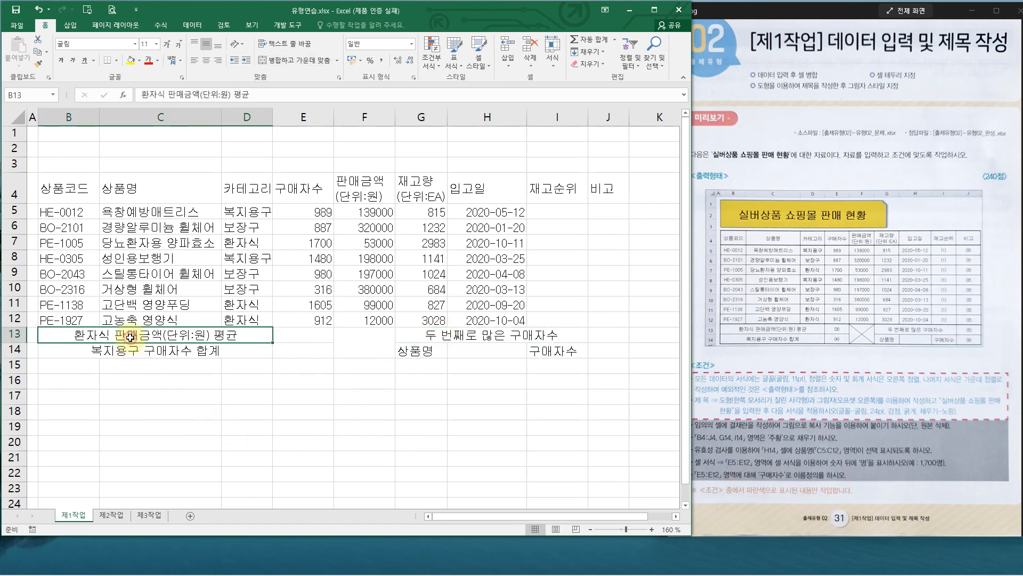
pyautogui.click(290, 59)
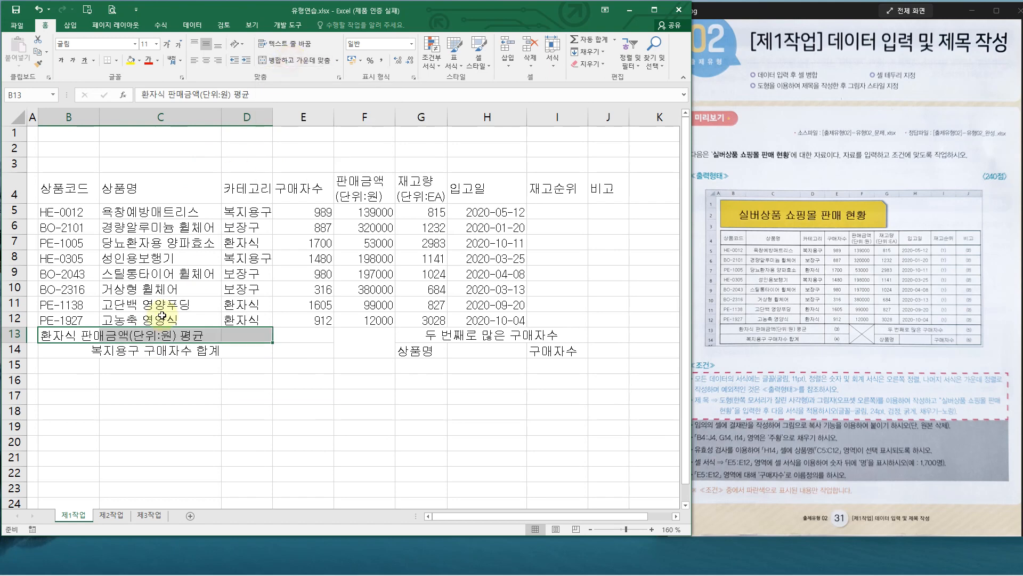
pyautogui.click(107, 336)
pyautogui.click(243, 336)
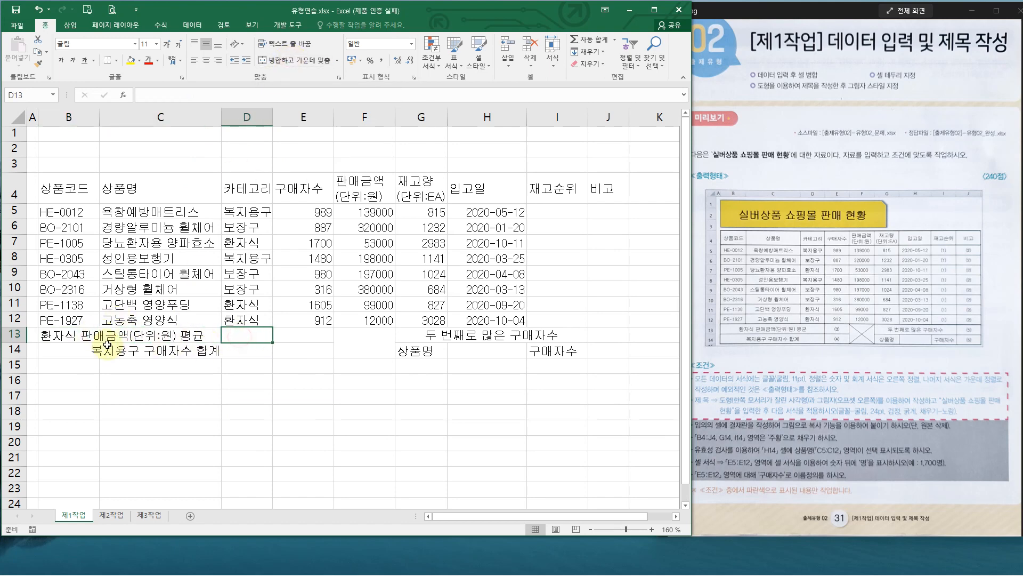
pyautogui.moveTo(59, 335); pyautogui.dragTo(250, 336)
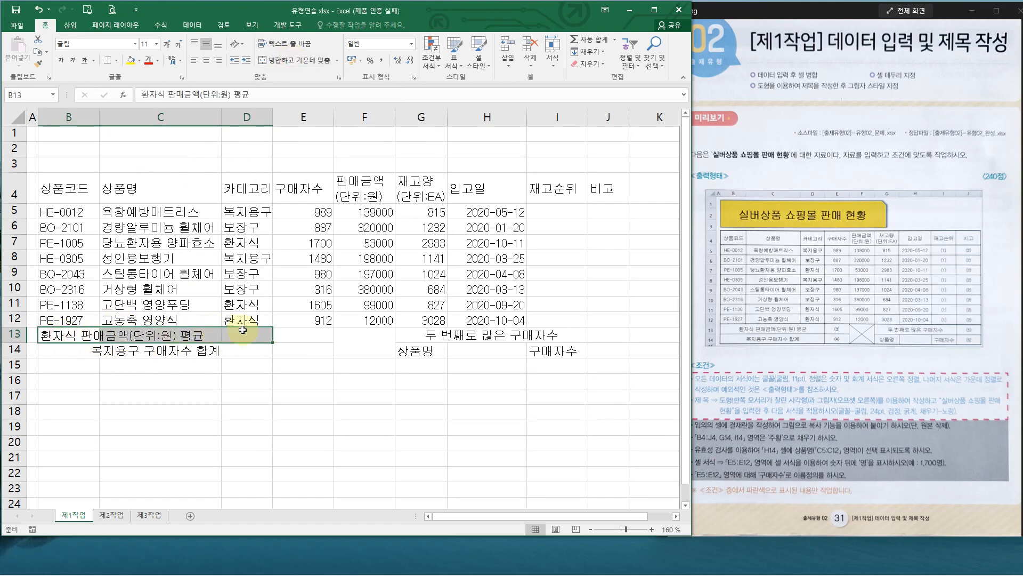
pyautogui.click(305, 62)
pyautogui.click(236, 415)
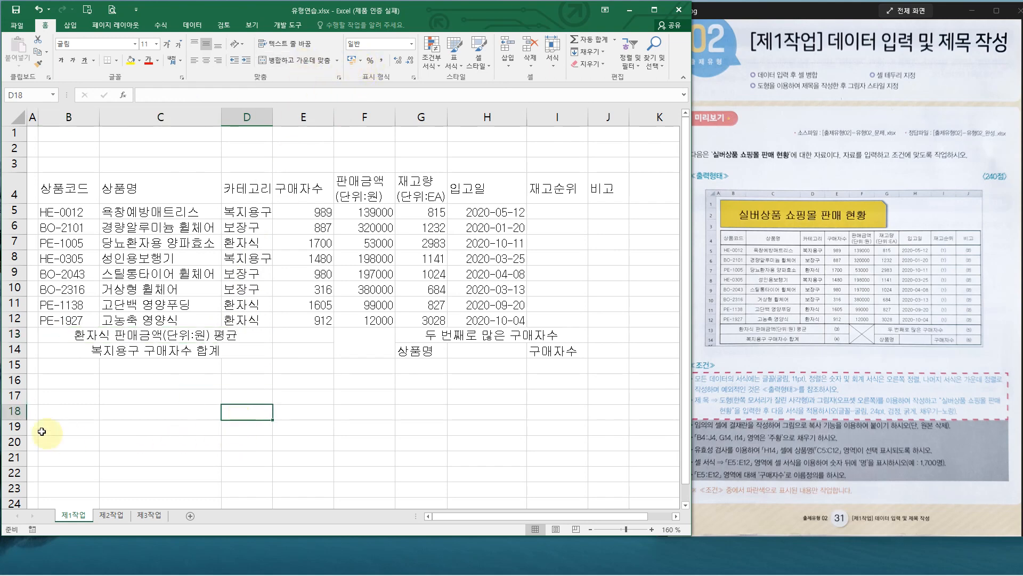
pyautogui.click(91, 335)
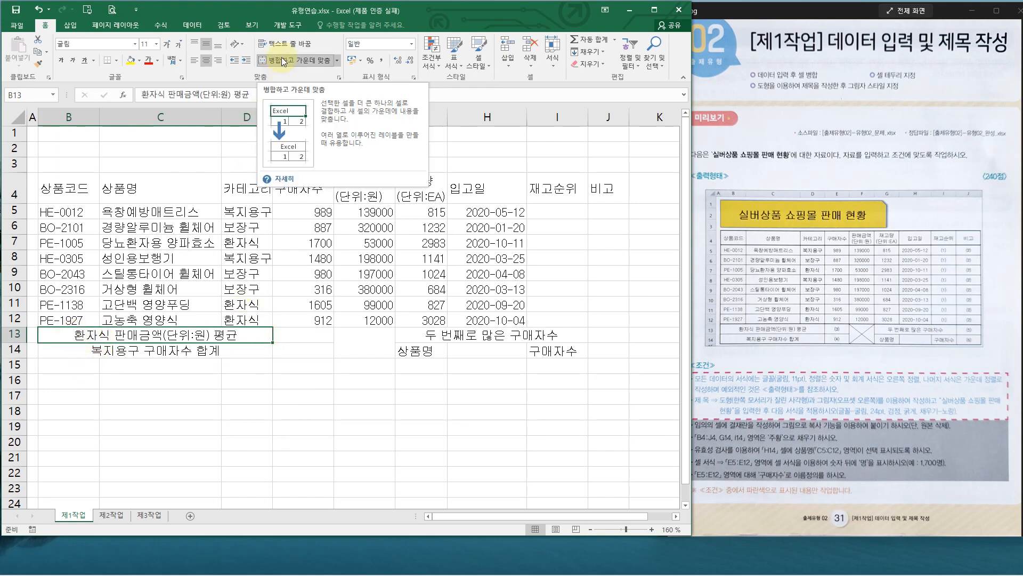
pyautogui.click(409, 334)
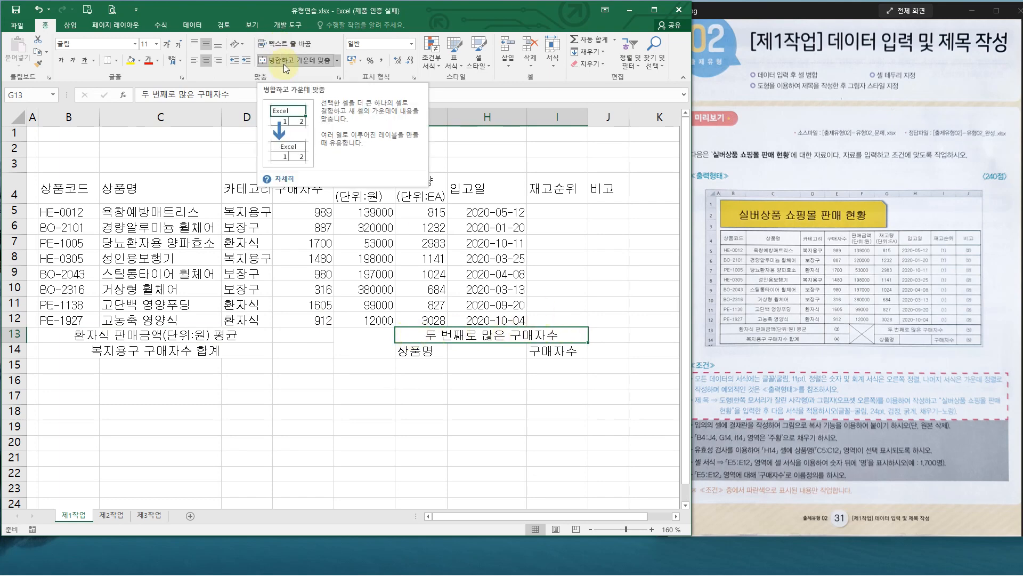
pyautogui.click(271, 392)
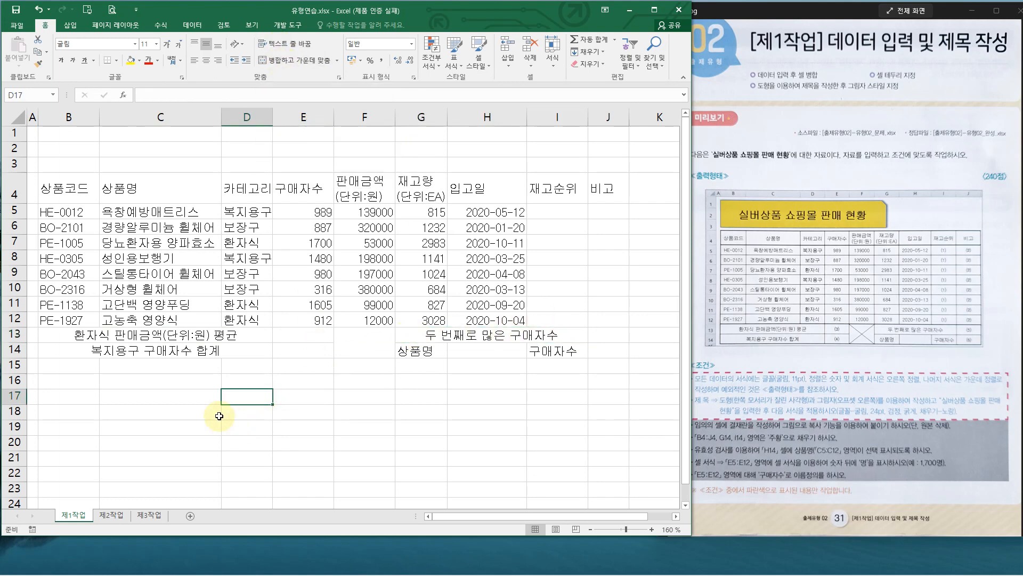
pyautogui.click(639, 405)
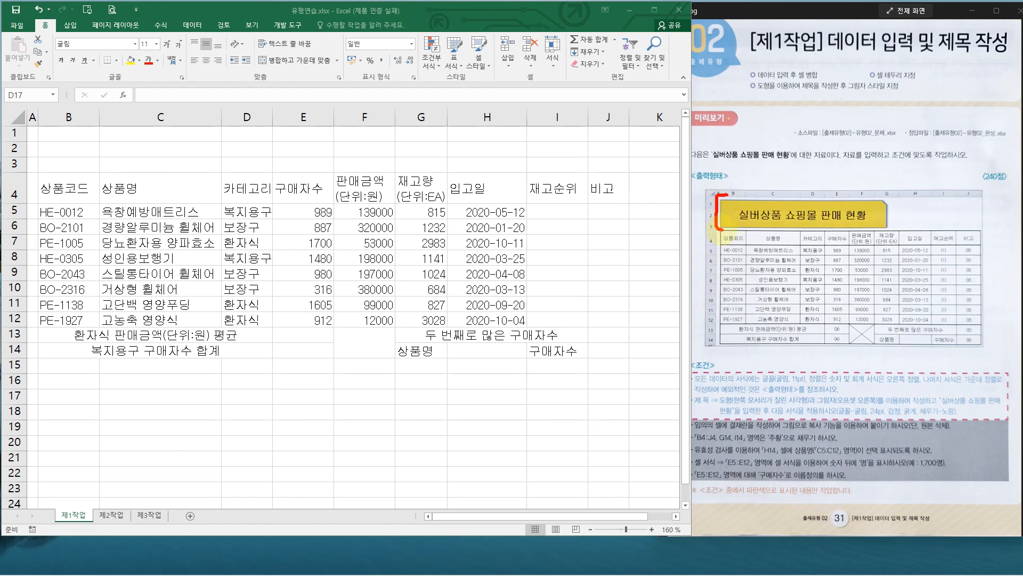
pyautogui.moveTo(708, 201)
pyautogui.mouseDown()
pyautogui.moveTo(696, 218)
pyautogui.moveTo(703, 233)
pyautogui.mouseUp()
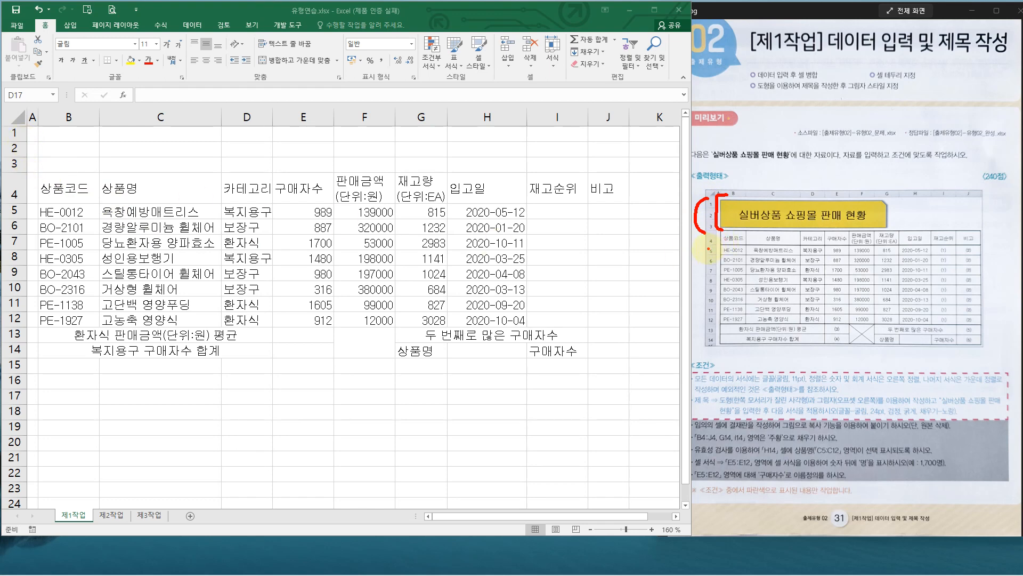
pyautogui.moveTo(708, 249); pyautogui.dragTo(698, 283)
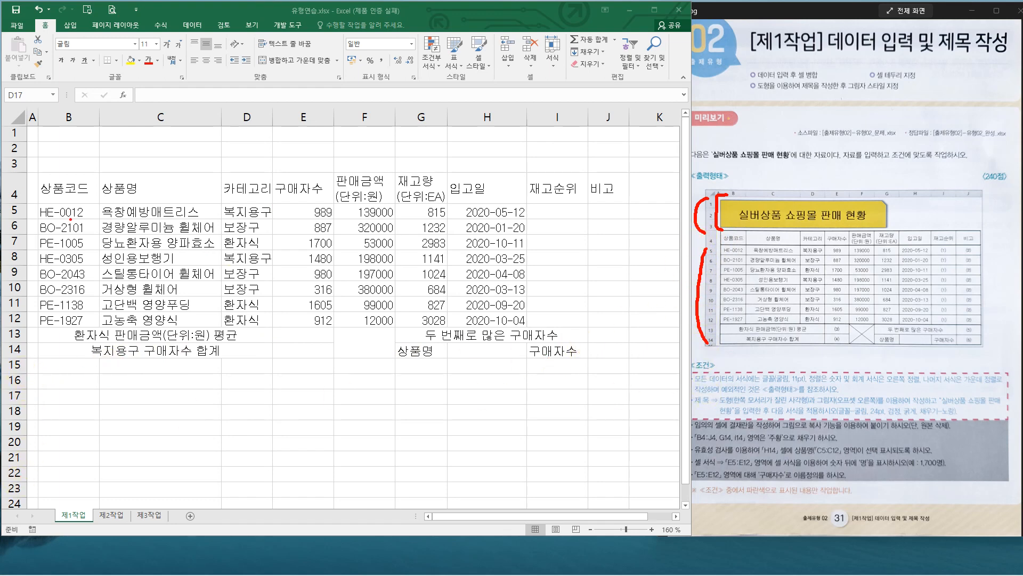
pyautogui.press('Escape')
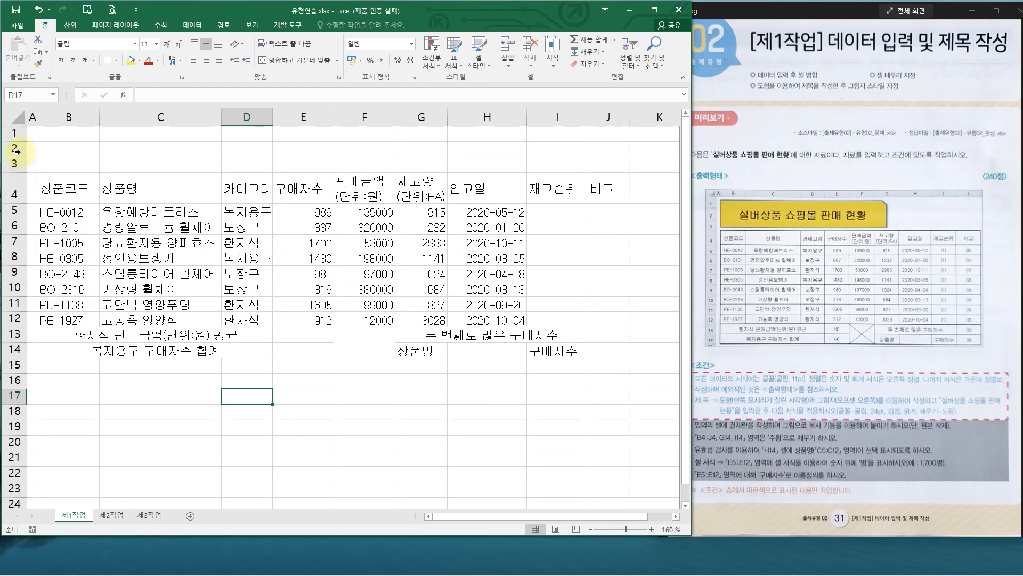
# Increase the height of rows 1 to 3 and rows 5 to 14 by about one fifth each.
pyautogui.click(16, 142)
pyautogui.moveTo(16, 142); pyautogui.dragTo(13, 172)
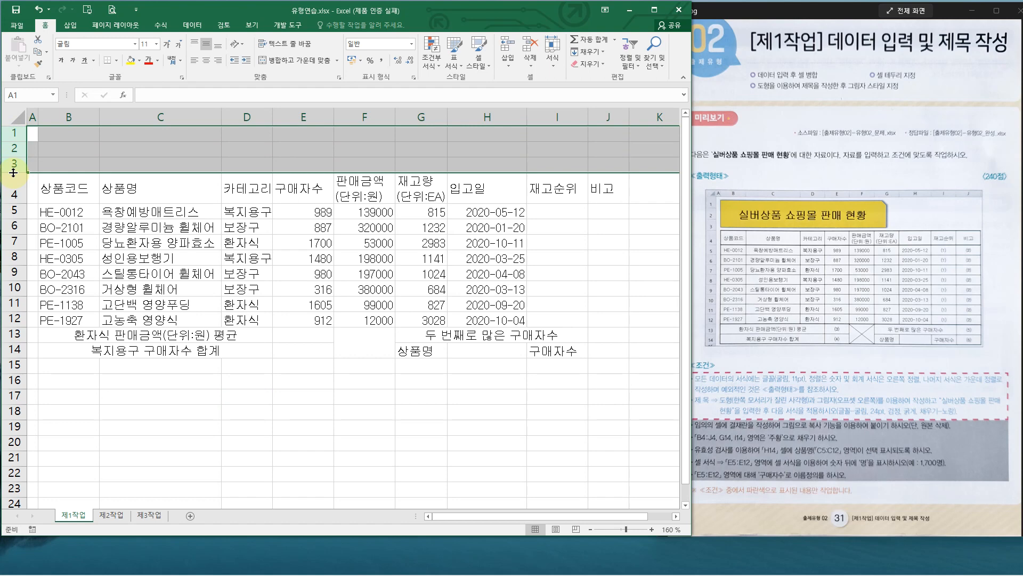
pyautogui.moveTo(13, 171); pyautogui.dragTo(10, 176)
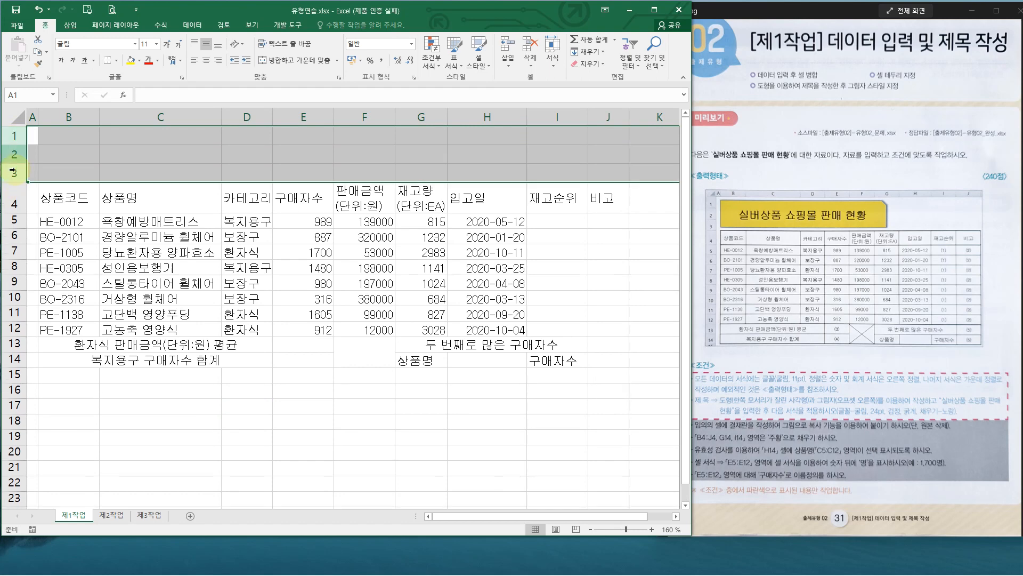
pyautogui.moveTo(10, 227); pyautogui.dragTo(8, 361)
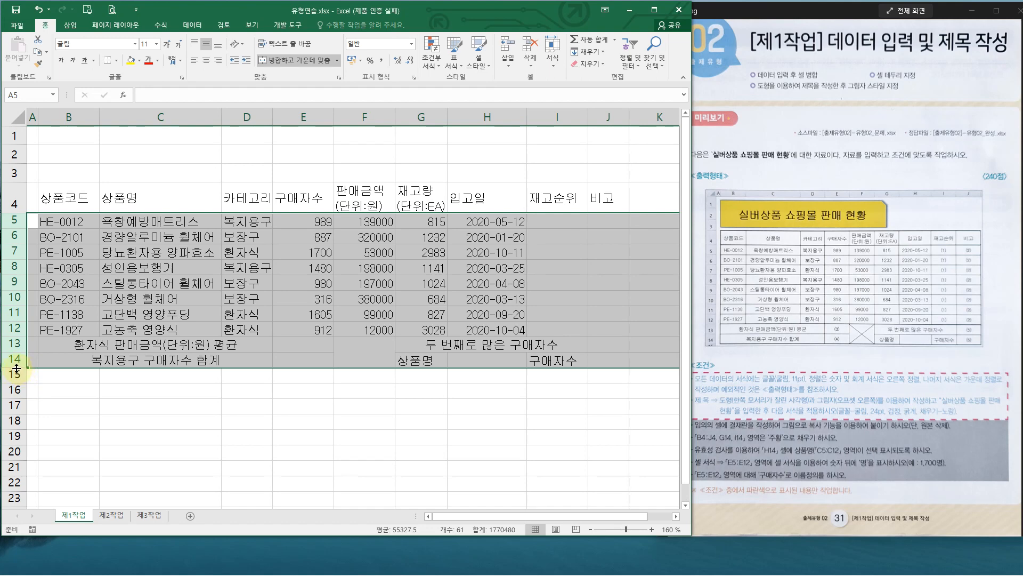
pyautogui.moveTo(17, 368); pyautogui.dragTo(17, 371)
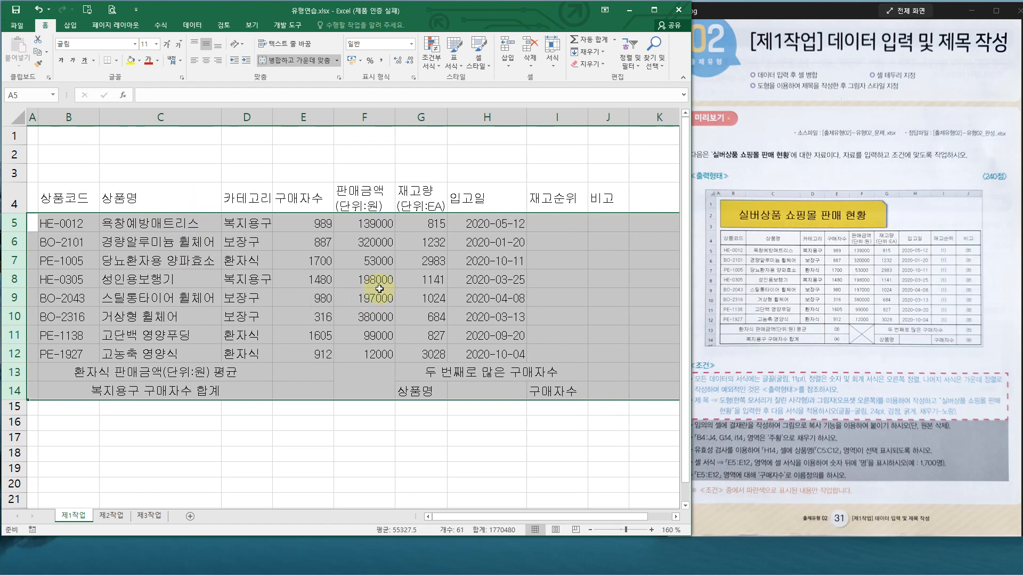
pyautogui.click(322, 253)
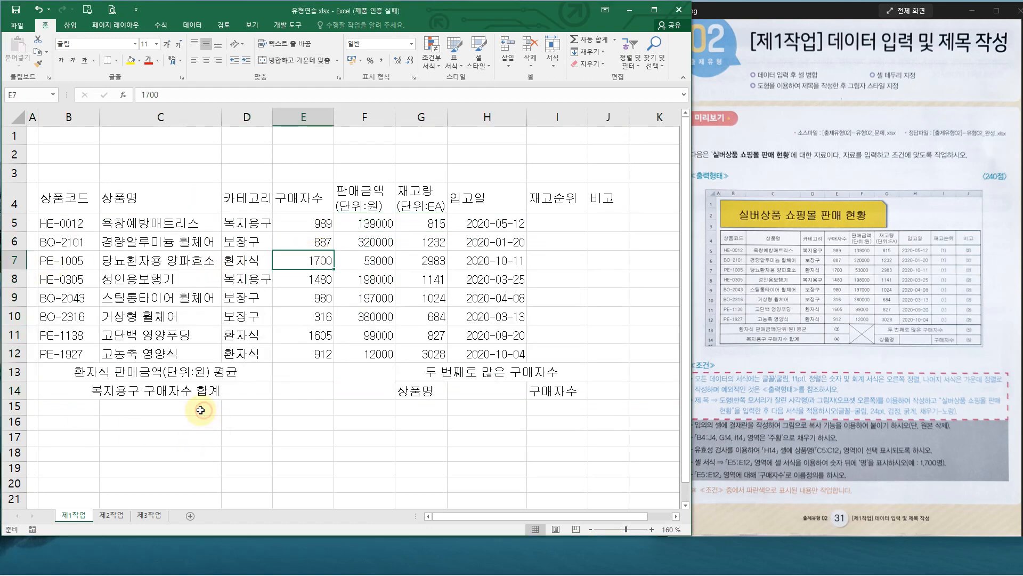
# Apply all borders (모든 테두리) to the table range B4:J14.
pyautogui.moveTo(66, 208)
pyautogui.mouseDown()
pyautogui.moveTo(58, 202)
pyautogui.moveTo(596, 390)
pyautogui.mouseUp()
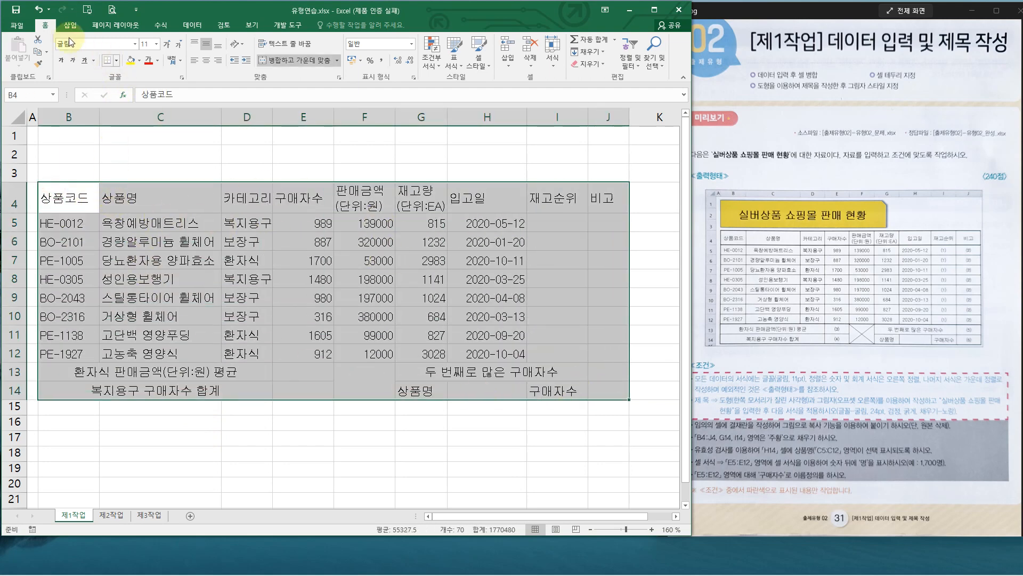
pyautogui.click(117, 60)
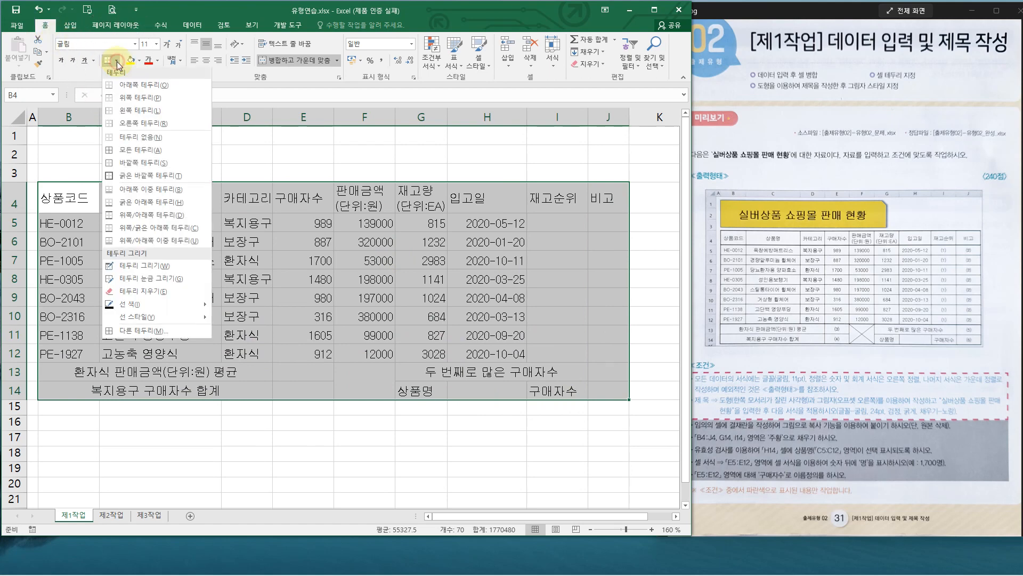
pyautogui.click(133, 150)
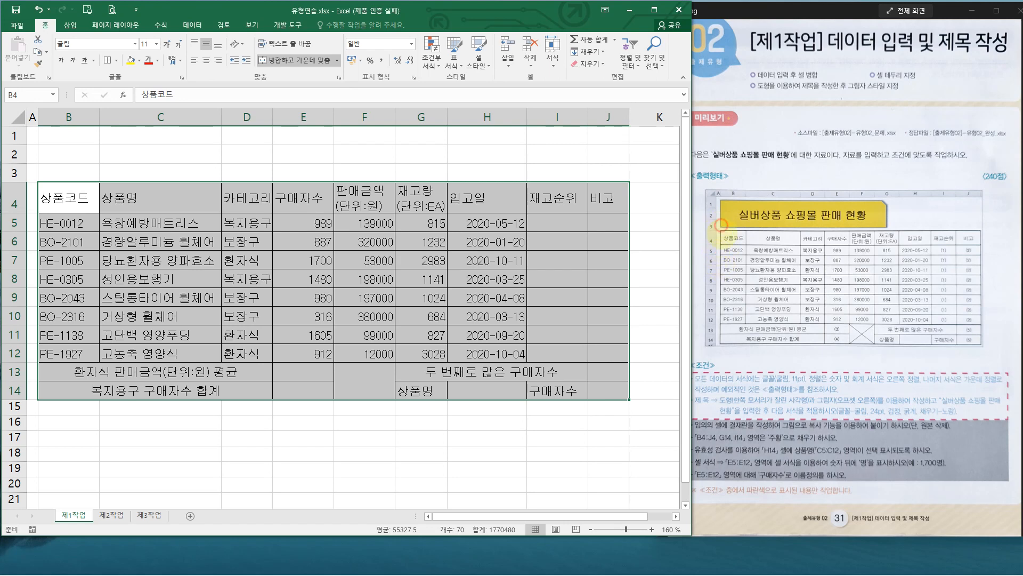
pyautogui.moveTo(722, 225)
pyautogui.mouseDown()
pyautogui.moveTo(861, 342)
pyautogui.moveTo(989, 352)
pyautogui.mouseUp()
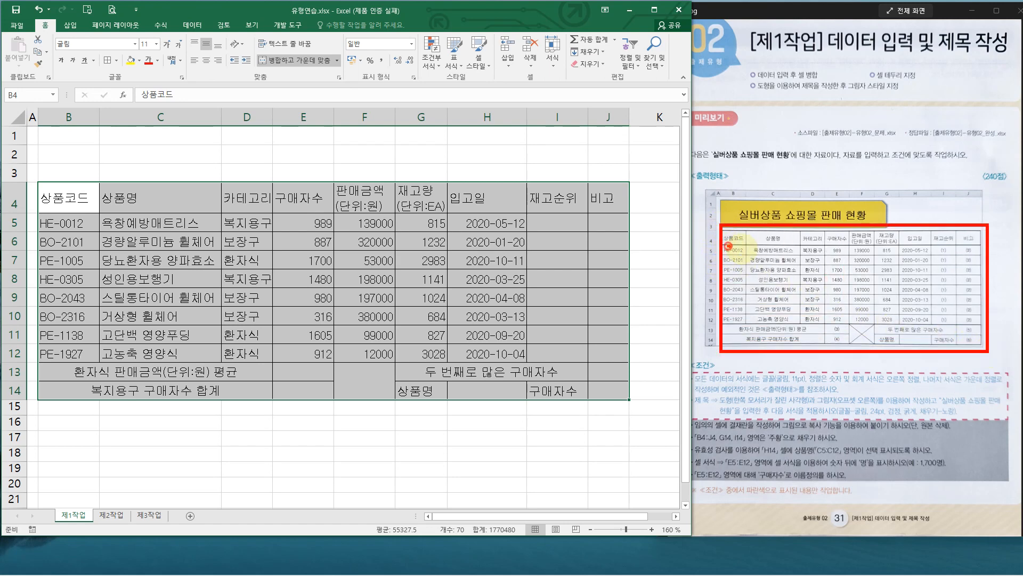
pyautogui.moveTo(728, 246); pyautogui.dragTo(943, 250)
pyautogui.moveTo(739, 322); pyautogui.dragTo(969, 322)
pyautogui.press('Escape')
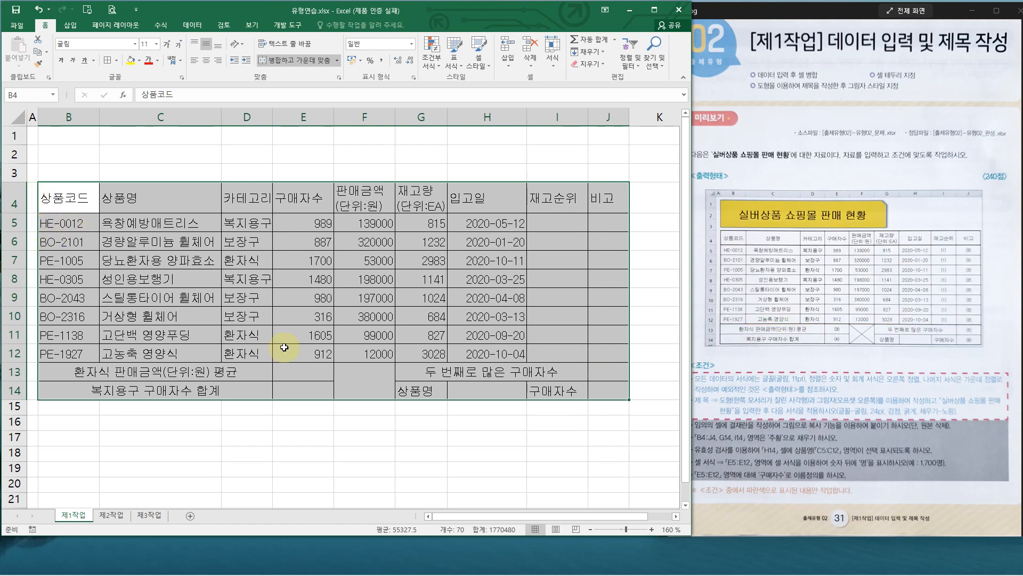
# Apply thick outside borders (굵은 바깥쪽 테두리) to the table B4:J14, the header row B4:J4 and the summary rows B13:J14.
pyautogui.click(118, 60)
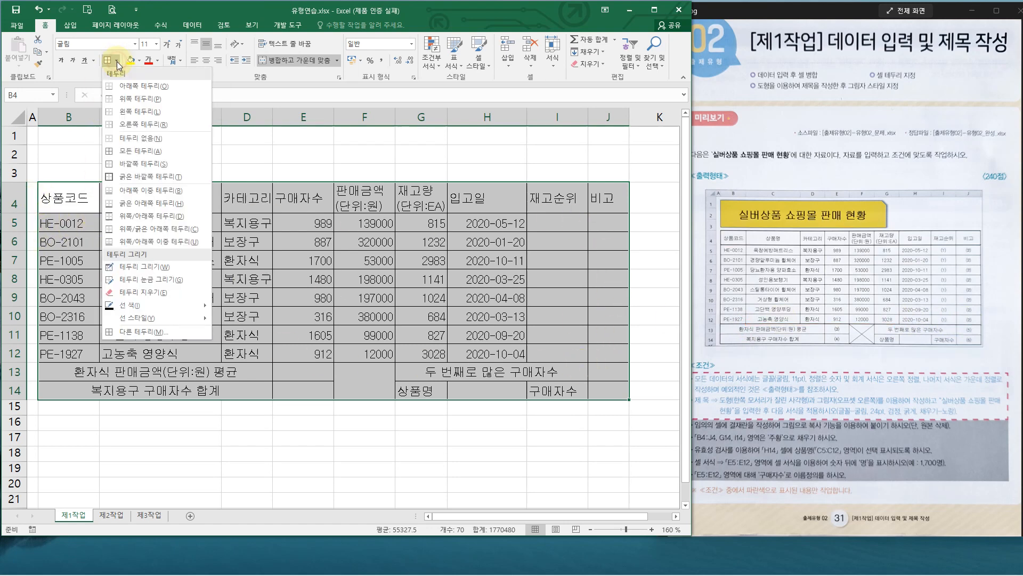
pyautogui.click(138, 178)
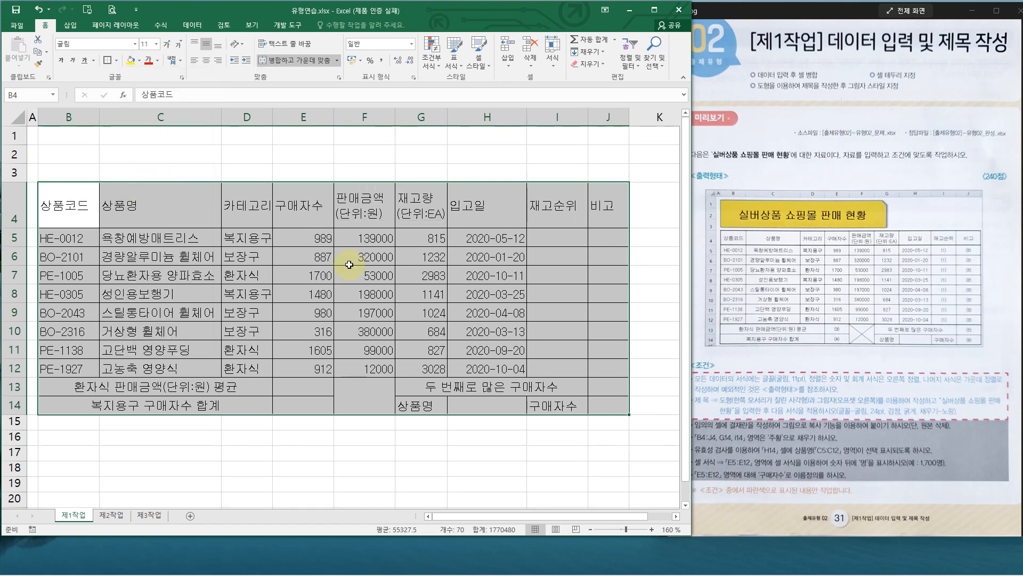
pyautogui.moveTo(80, 203); pyautogui.dragTo(595, 206)
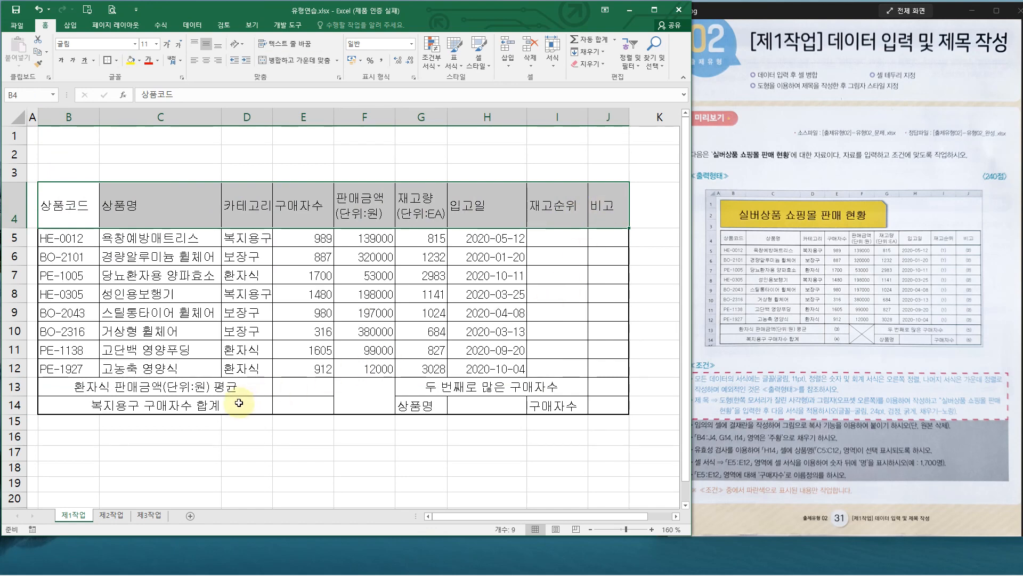
pyautogui.keyDown('ctrl'); pyautogui.moveTo(53, 389); pyautogui.dragTo(597, 405); pyautogui.keyUp('ctrl')
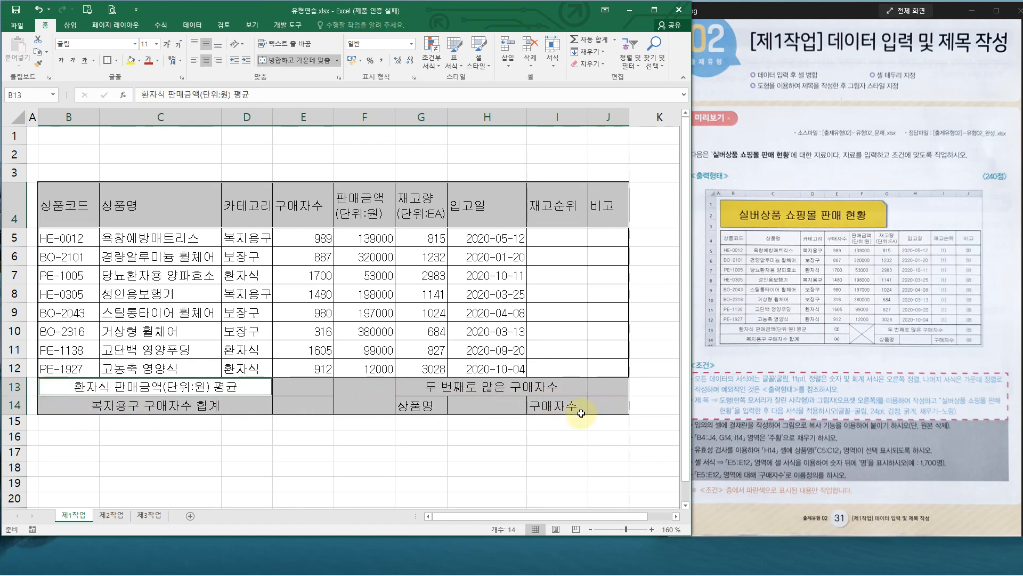
pyautogui.click(106, 62)
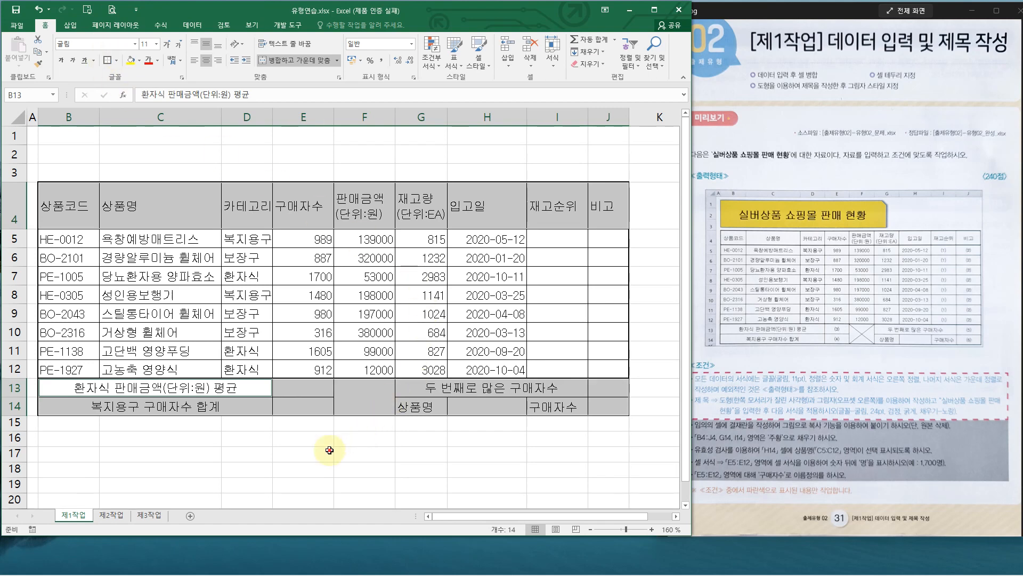
# Add both diagonal borders to the merged cell F13:F14 so they cross as an X.
pyautogui.click(362, 399)
pyautogui.click(362, 399)
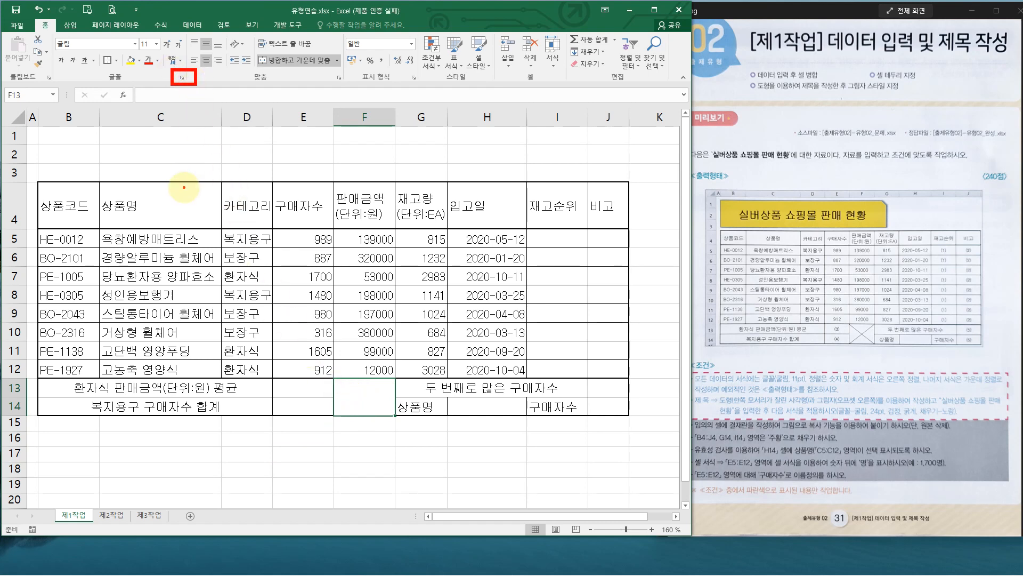
pyautogui.click(181, 78)
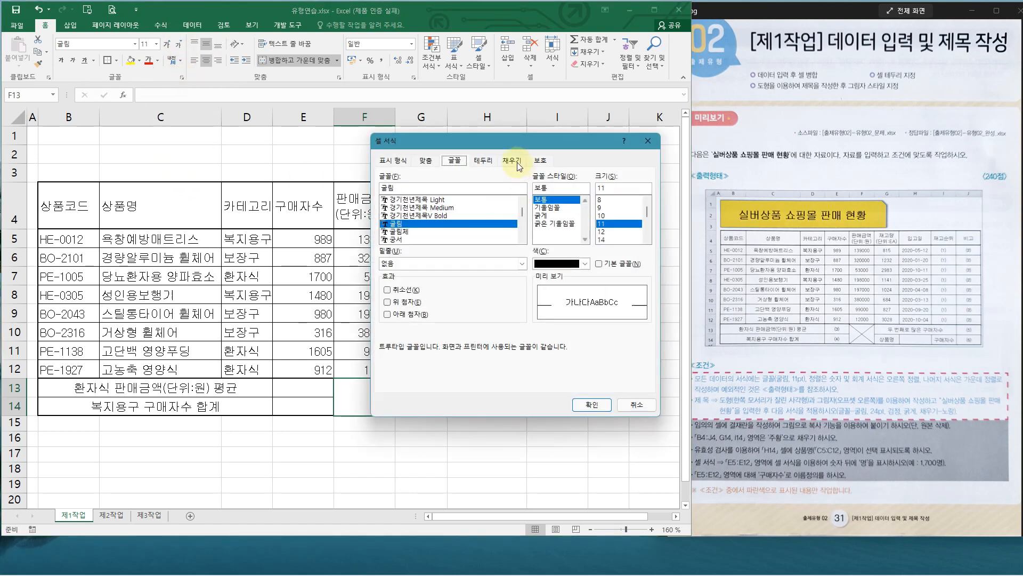
pyautogui.moveTo(495, 141); pyautogui.dragTo(420, 90)
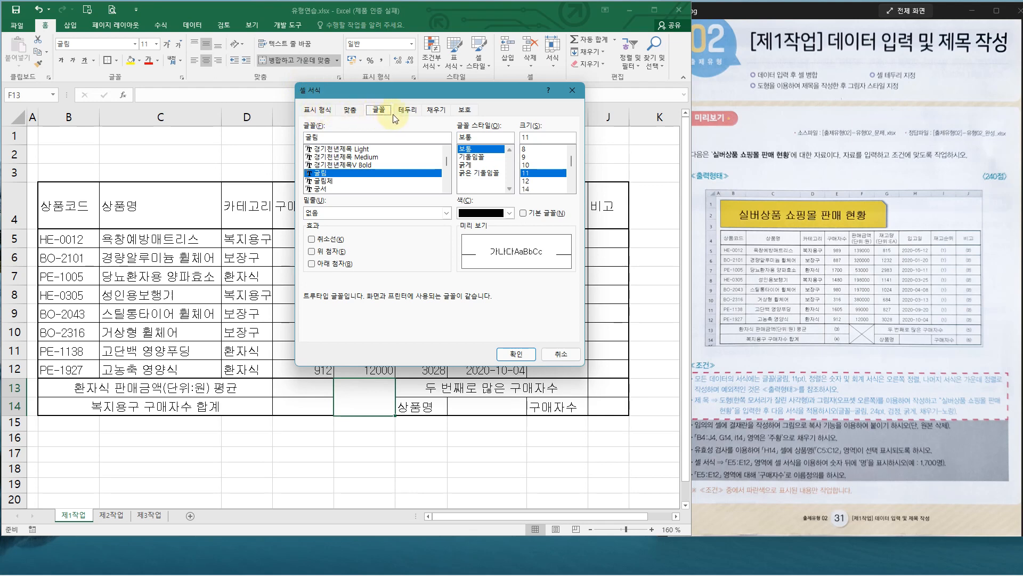
pyautogui.click(414, 110)
pyautogui.click(414, 111)
pyautogui.click(414, 110)
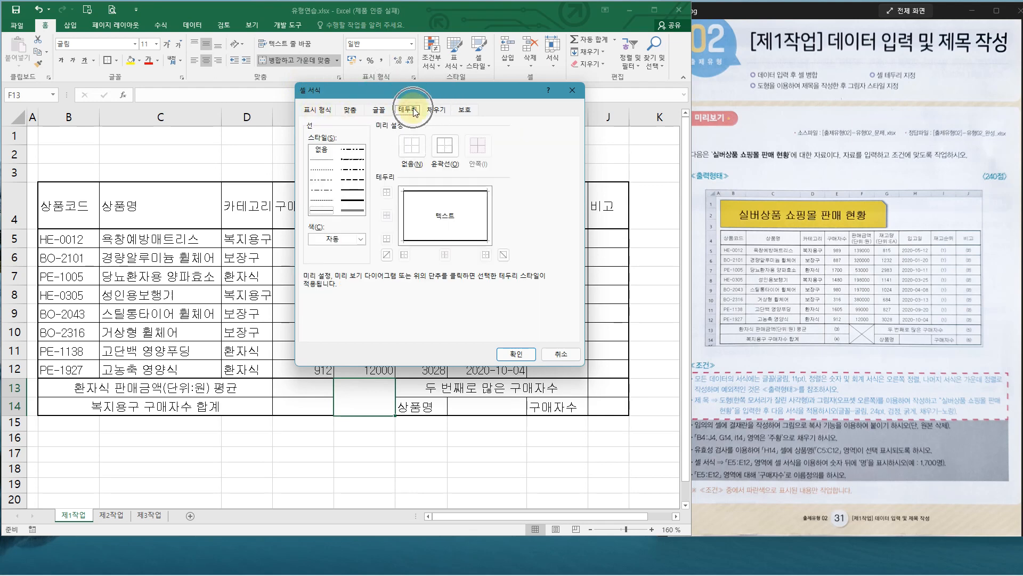
pyautogui.click(414, 110)
pyautogui.click(413, 111)
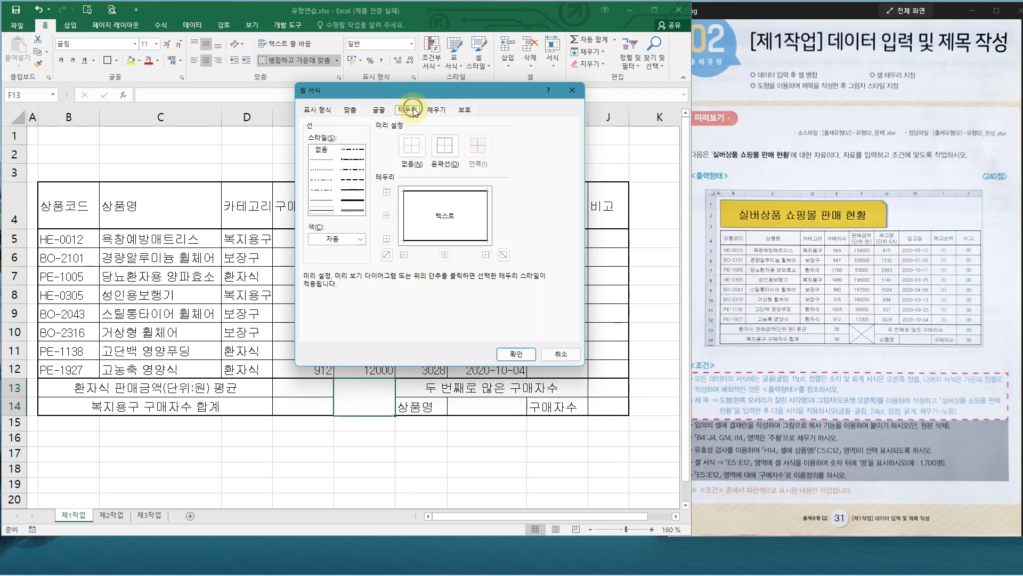
pyautogui.click(386, 256)
pyautogui.click(502, 254)
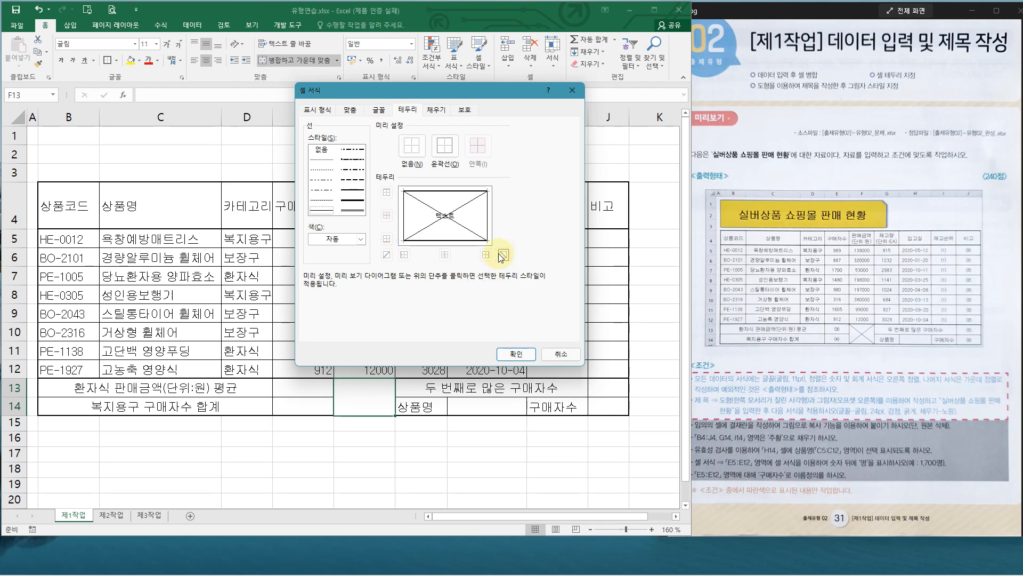
pyautogui.click(513, 352)
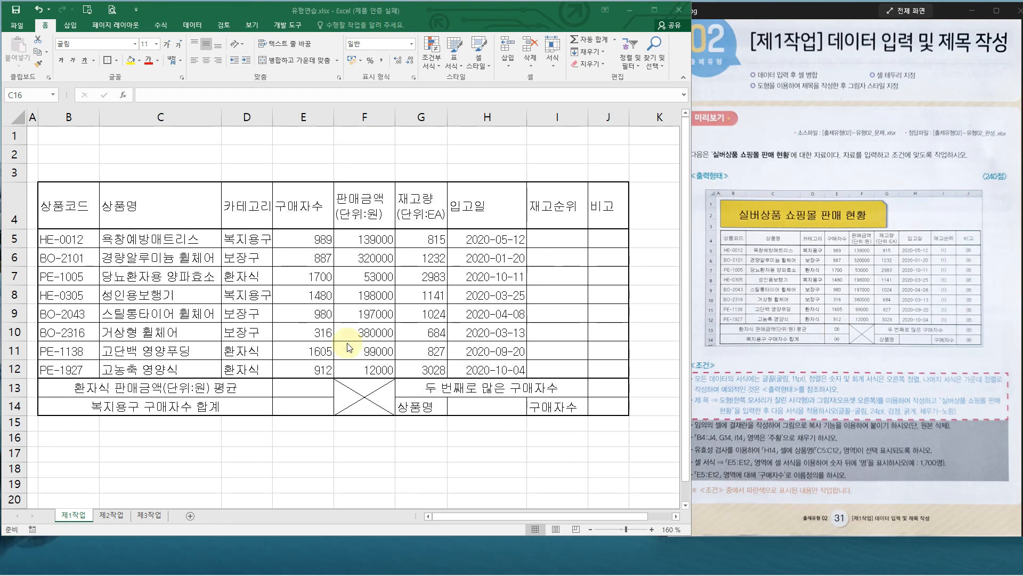
# Draw a snipped single-corner rectangle about 11.6 by 1.4 cm over B1:G3 and enter the title 실버상품 쇼핑몰 판매 현황.
pyautogui.click(74, 25)
pyautogui.click(75, 25)
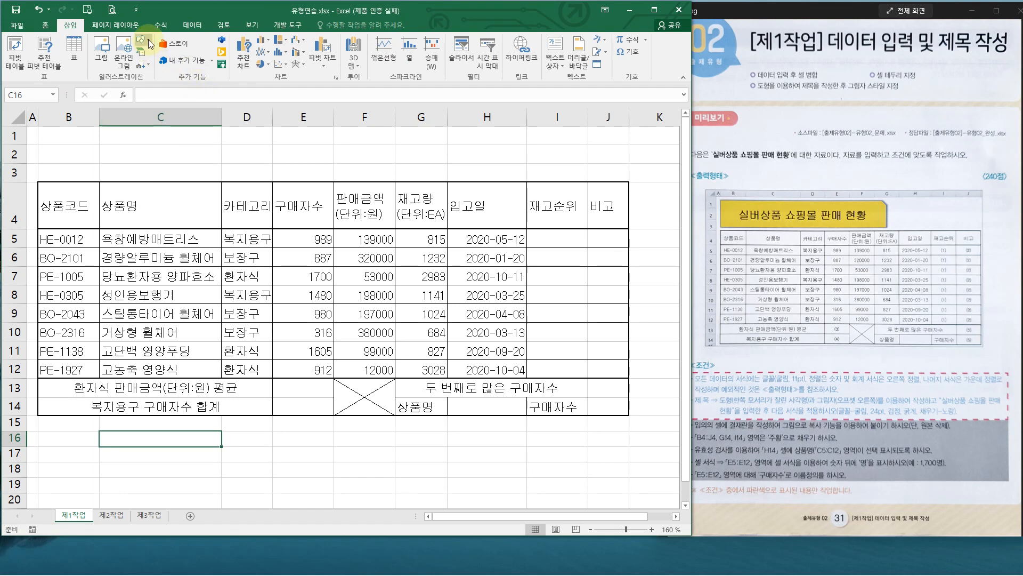
pyautogui.moveTo(691, 239); pyautogui.dragTo(927, 248)
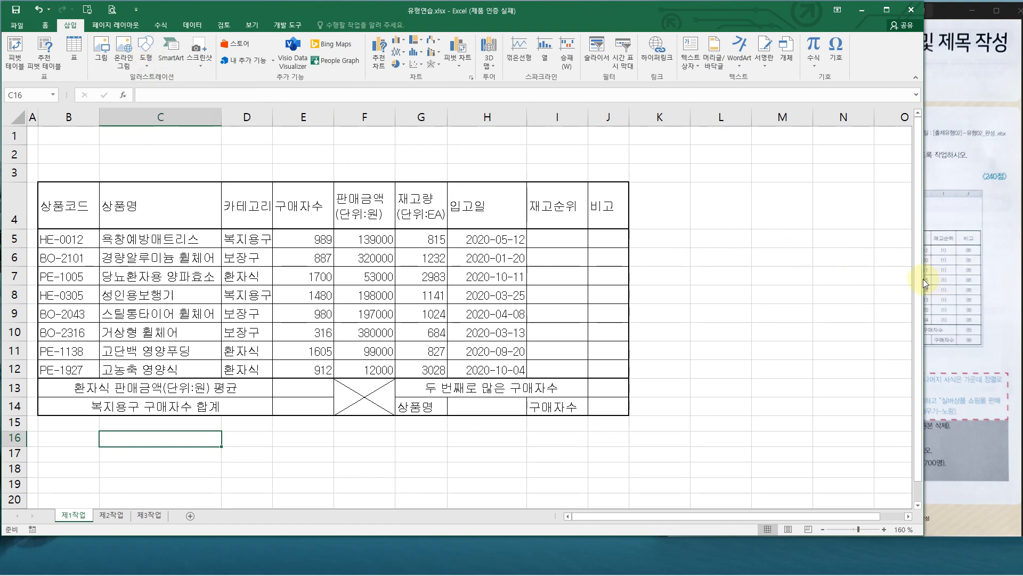
pyautogui.moveTo(923, 279); pyautogui.dragTo(687, 289)
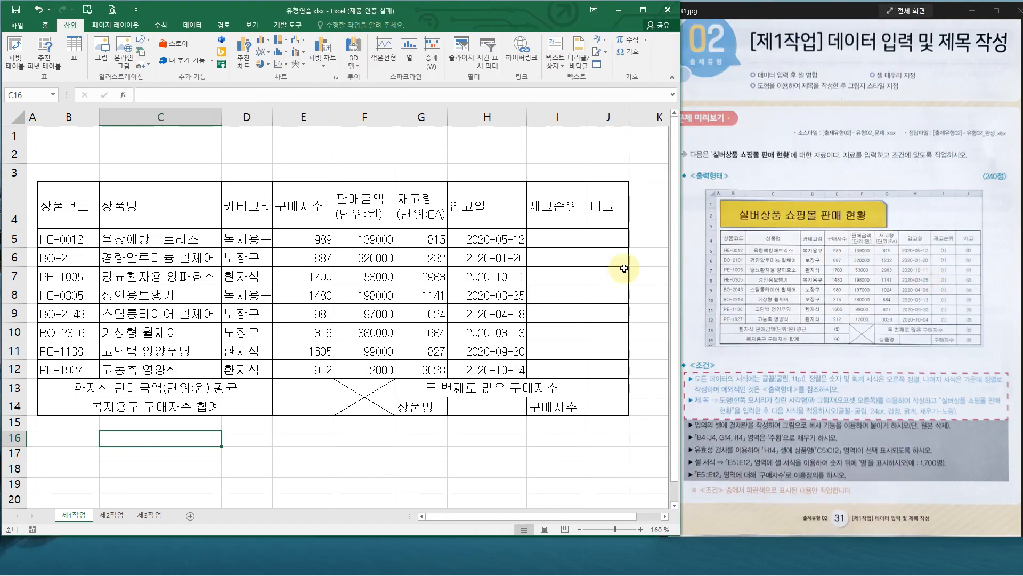
pyautogui.click(148, 43)
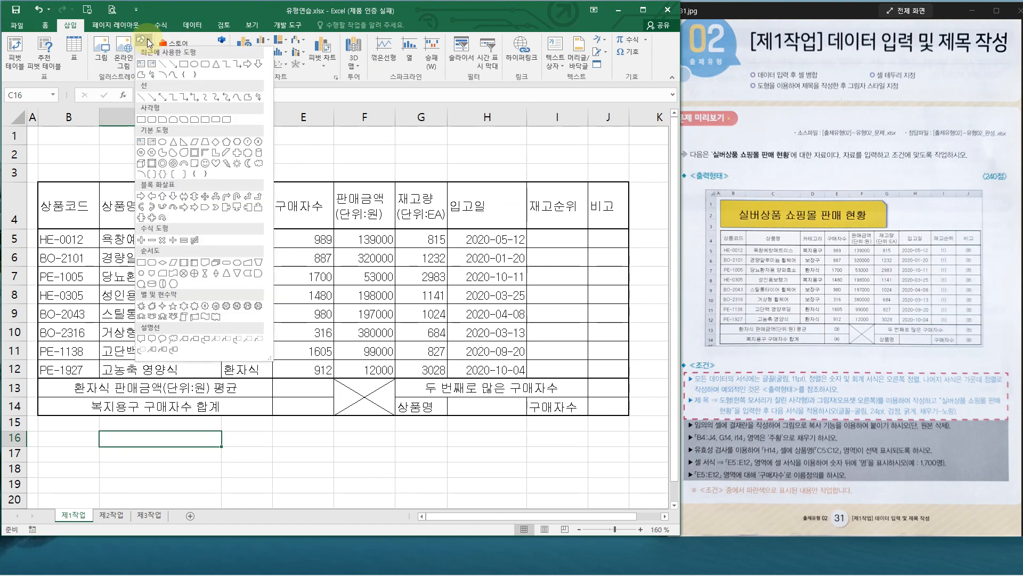
pyautogui.click(163, 120)
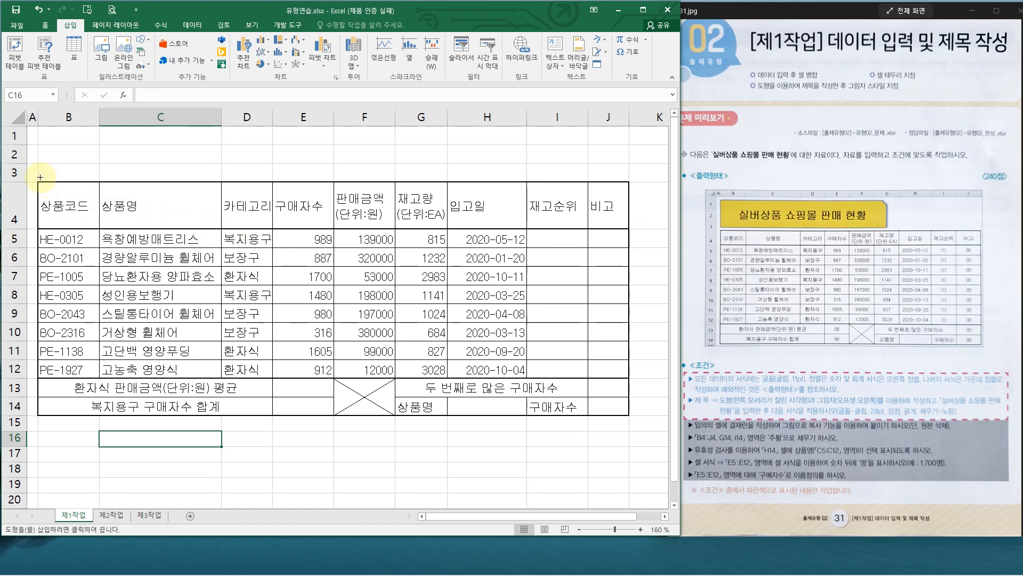
pyautogui.moveTo(38, 176); pyautogui.dragTo(411, 130)
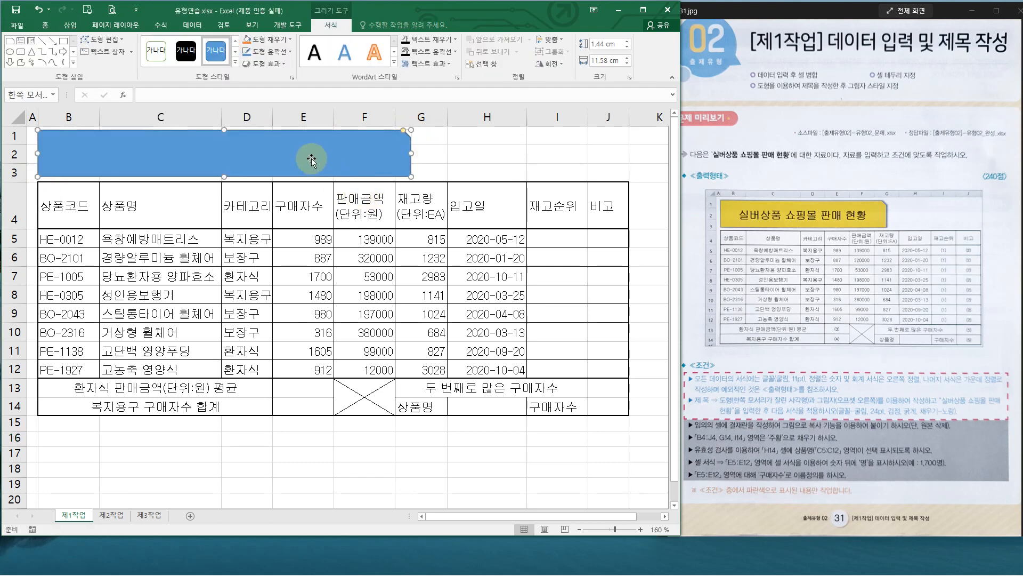
pyautogui.write('실')
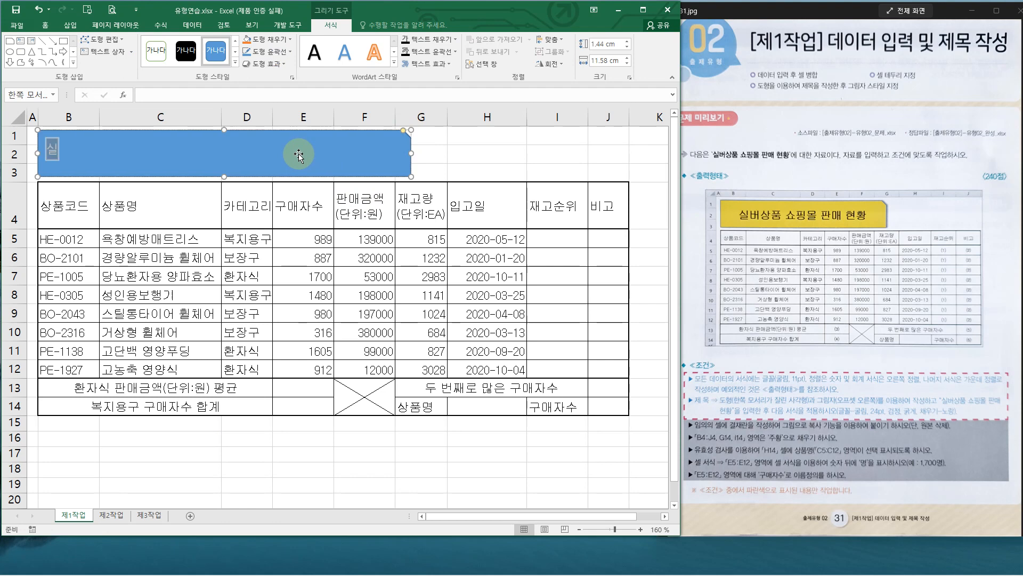
pyautogui.write('버상품 쇼핑몰 판매 현황')
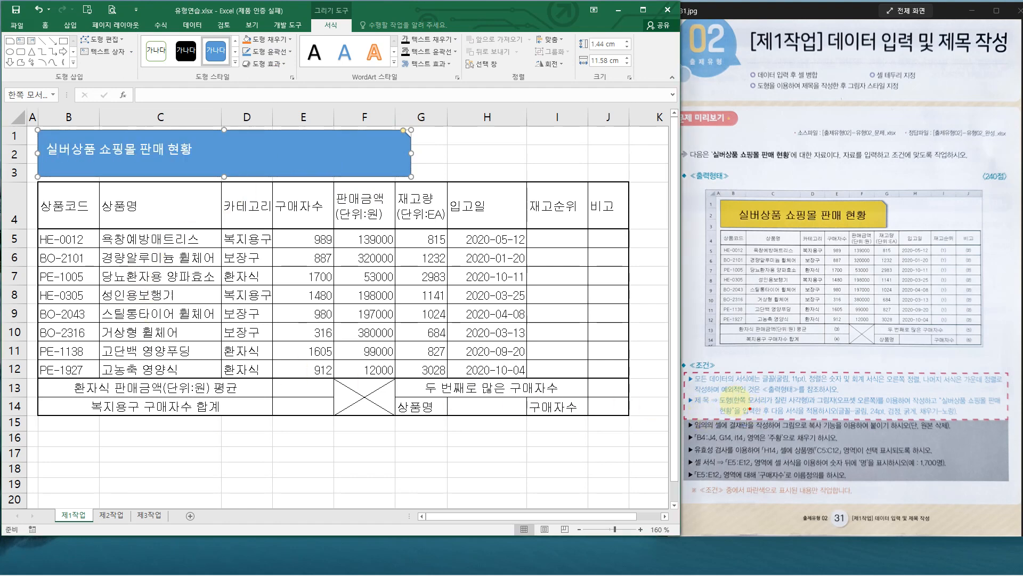
pyautogui.moveTo(707, 395); pyautogui.dragTo(1001, 422)
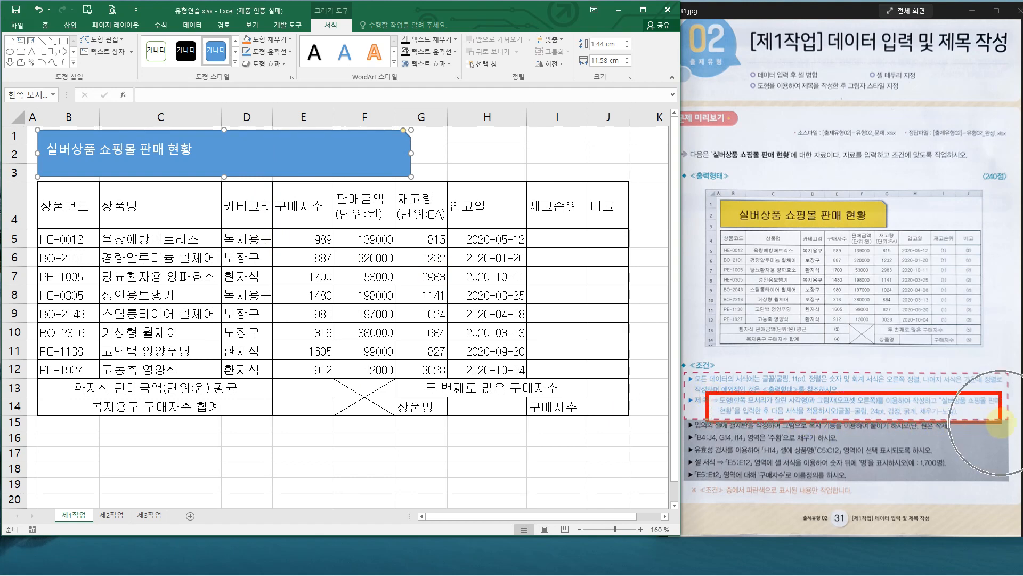
pyautogui.press('Escape')
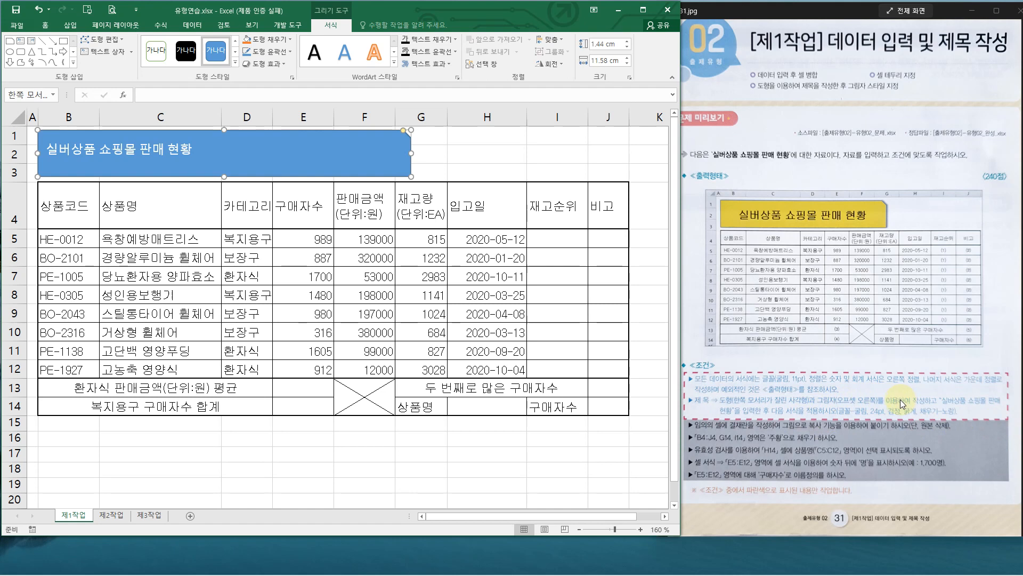
# Apply the outer shadow 오프셋 오른쪽 (offset right) to the title shape.
pyautogui.click(300, 156)
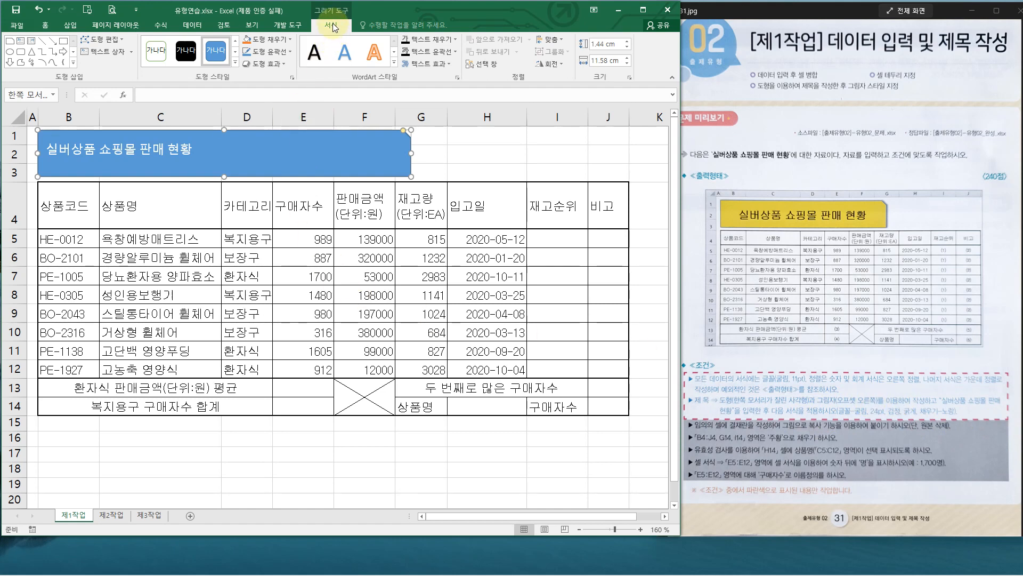
pyautogui.click(272, 63)
pyautogui.moveTo(295, 112)
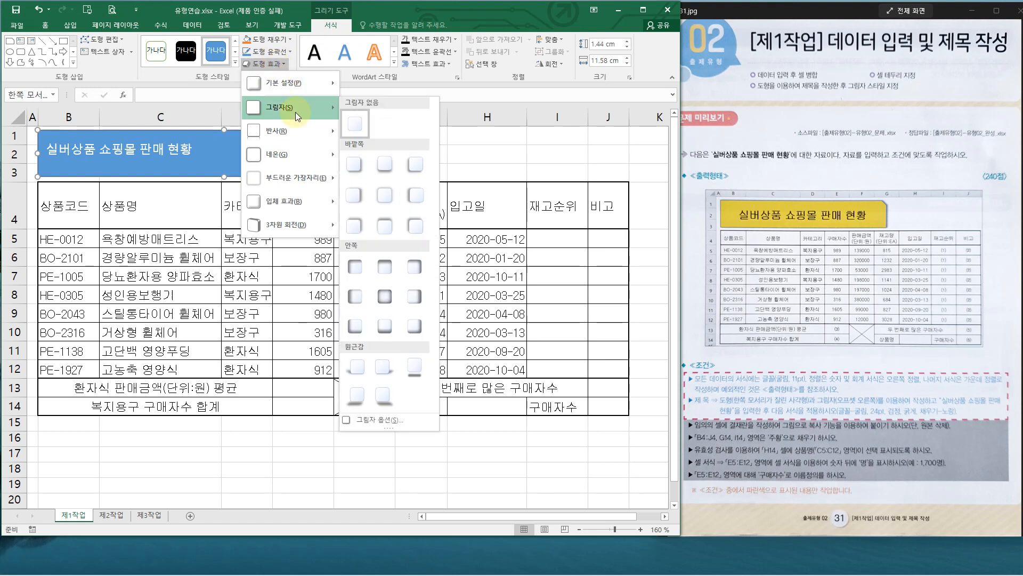
pyautogui.click(360, 200)
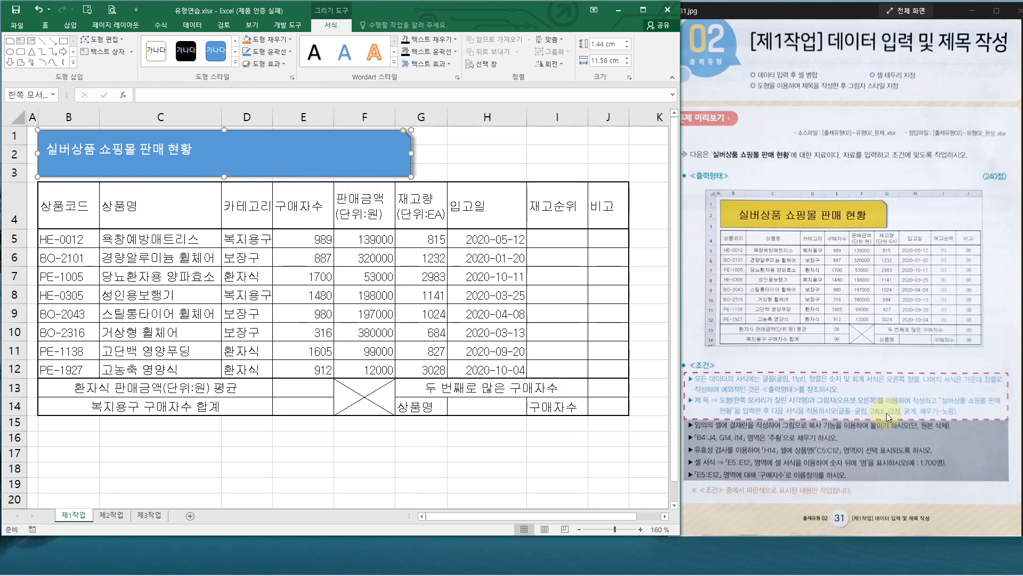
# Set the title shape's text to the 굴림 font at 24 pt.
pyautogui.click(46, 26)
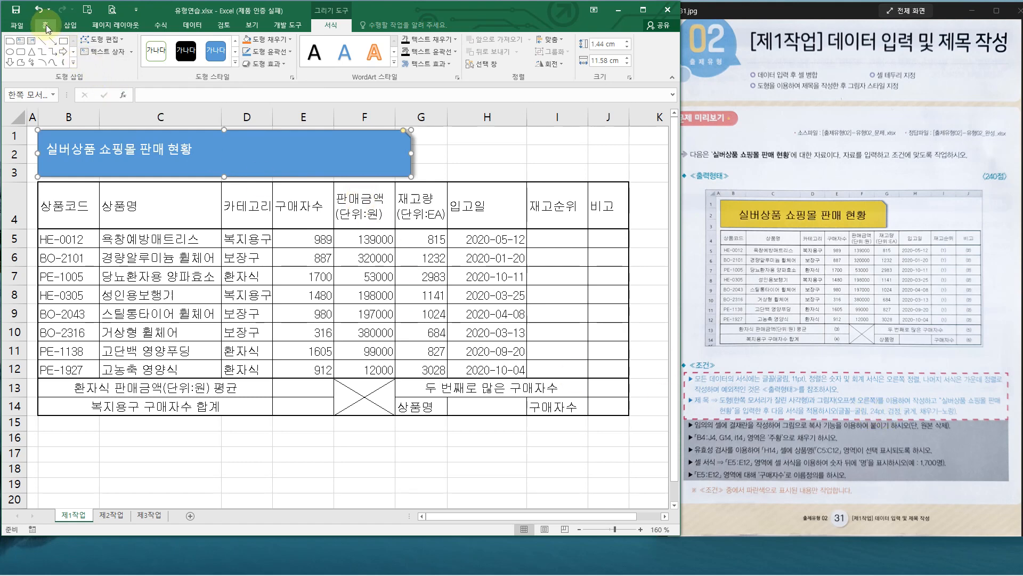
pyautogui.click(134, 44)
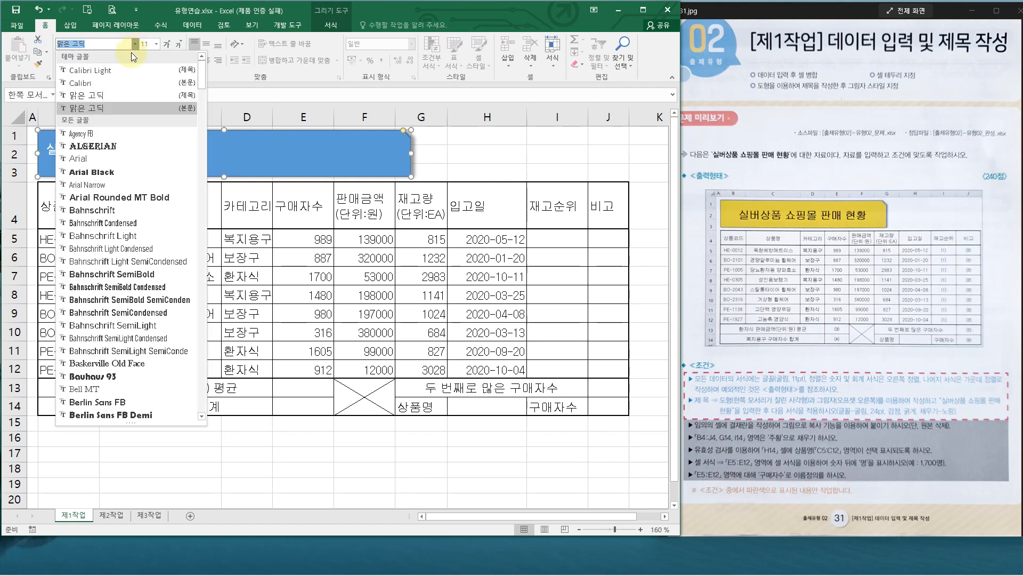
pyautogui.scroll(-15, 111, 375)
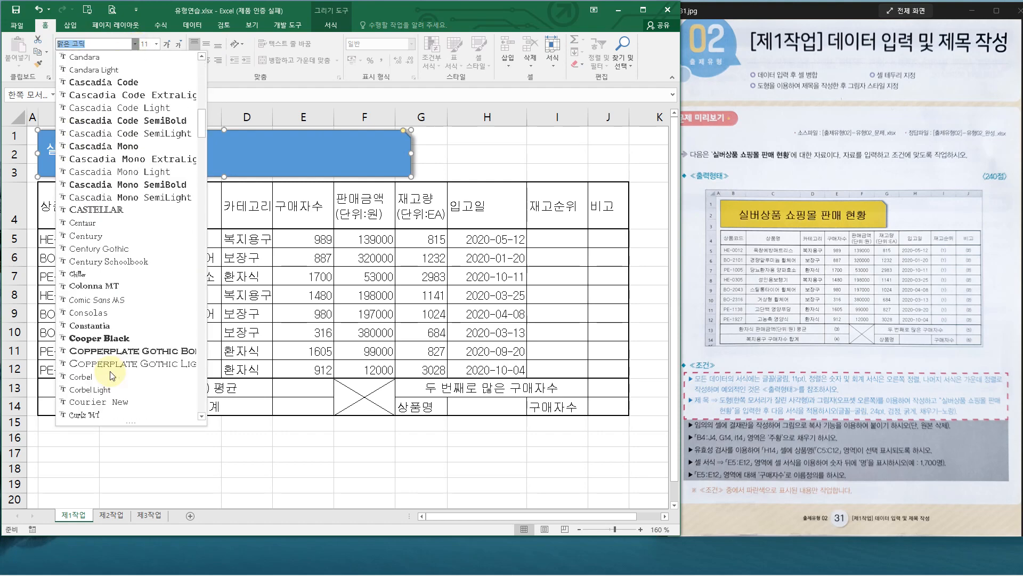
pyautogui.scroll(-10, 110, 372)
pyautogui.click(80, 199)
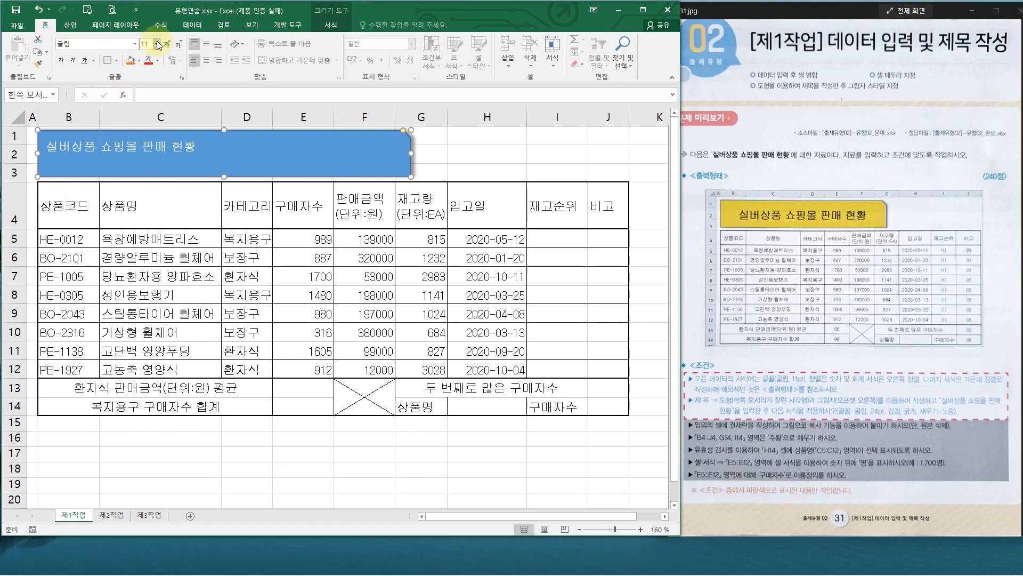
pyautogui.click(158, 46)
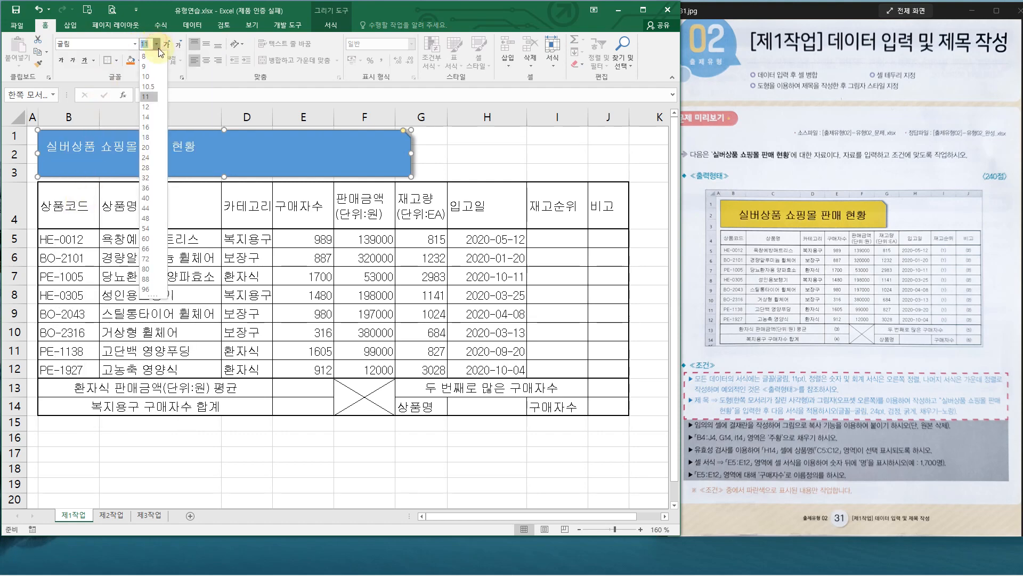
pyautogui.click(149, 159)
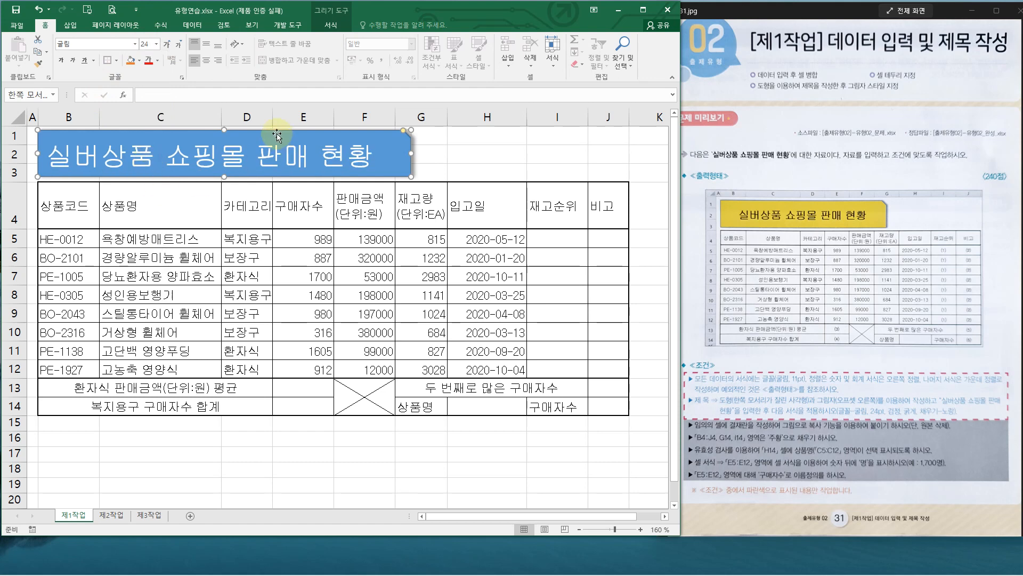
pyautogui.hotkey('ctrl', '2')
pyautogui.moveTo(287, 131); pyautogui.dragTo(311, 132)
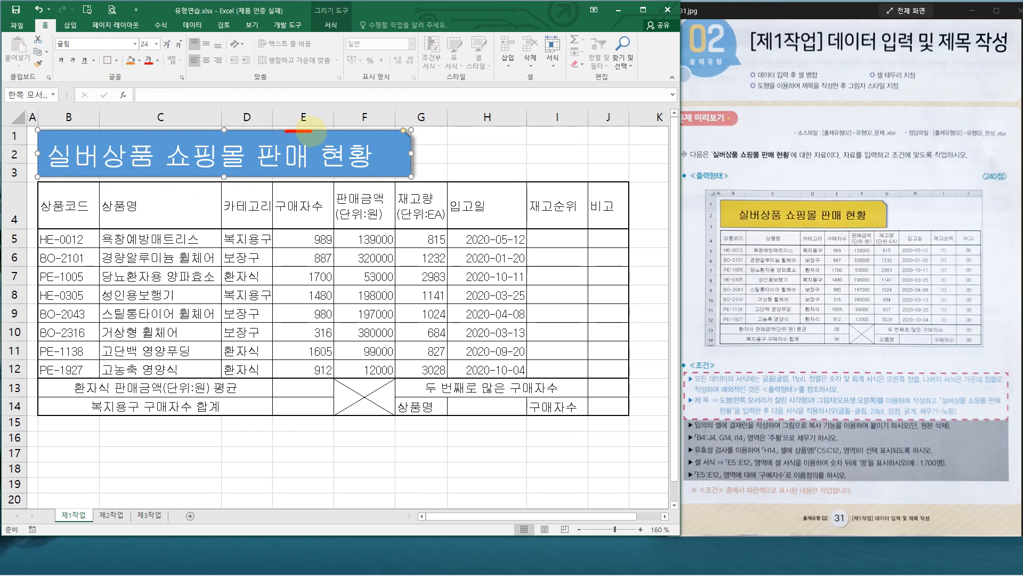
pyautogui.press('Escape')
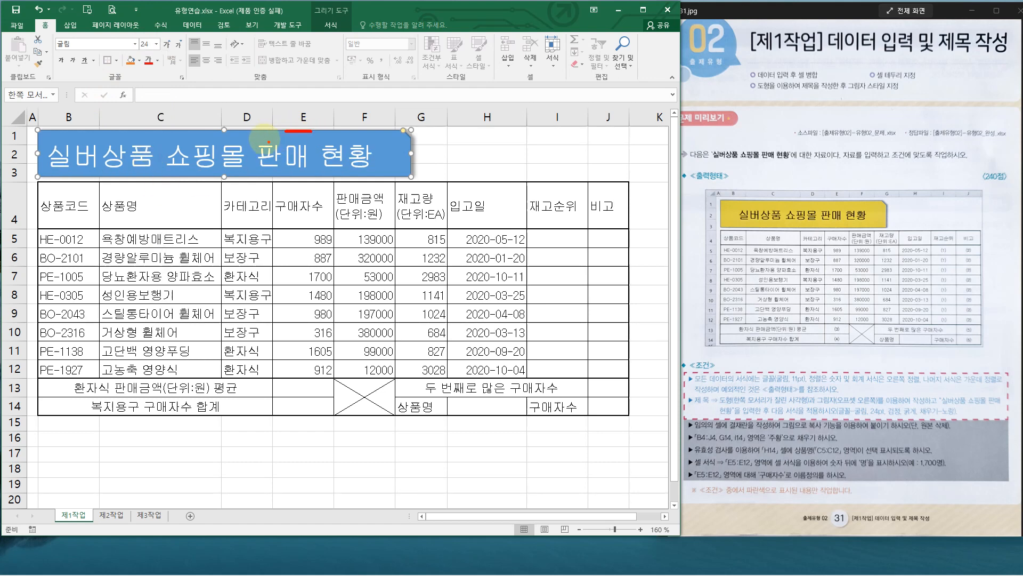
# Set the title shape's text colour to automatic black and make the text bold.
pyautogui.click(158, 62)
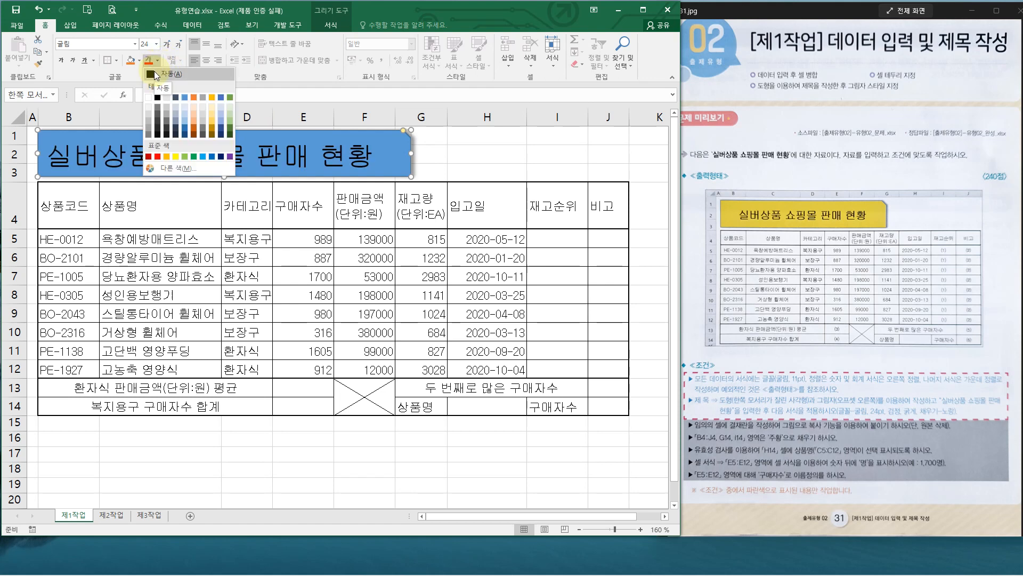
pyautogui.click(155, 73)
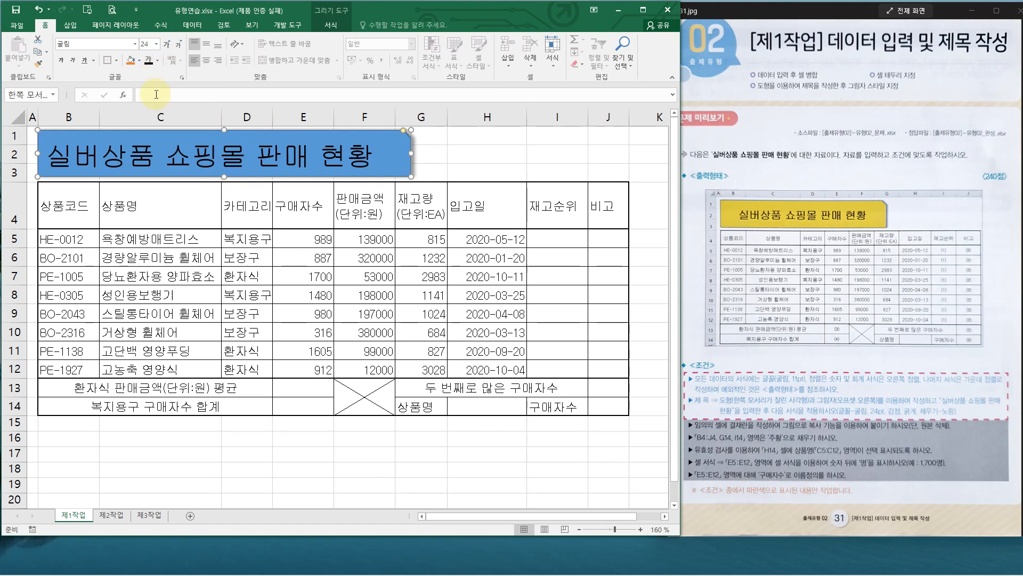
pyautogui.click(60, 60)
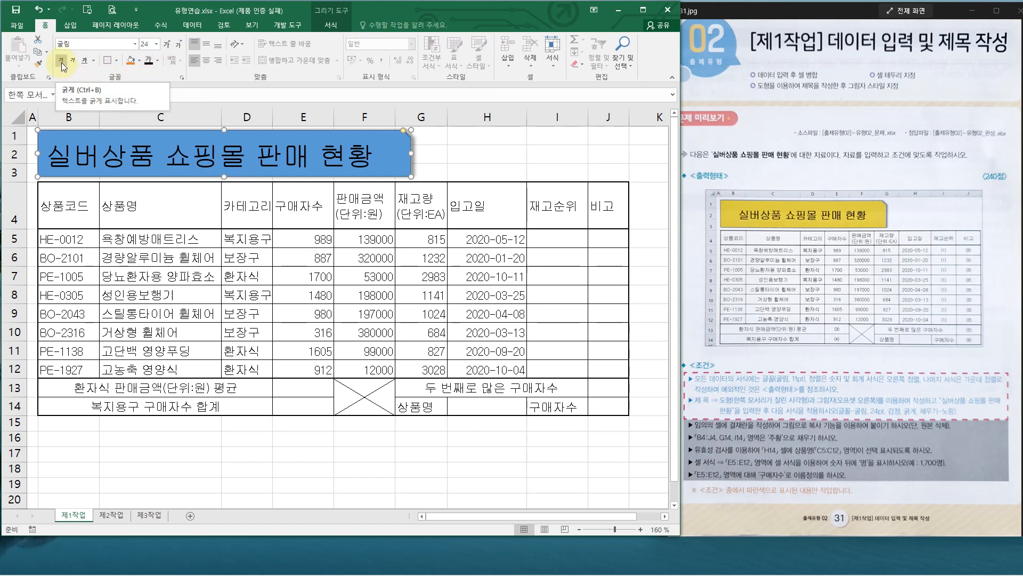
pyautogui.click(62, 63)
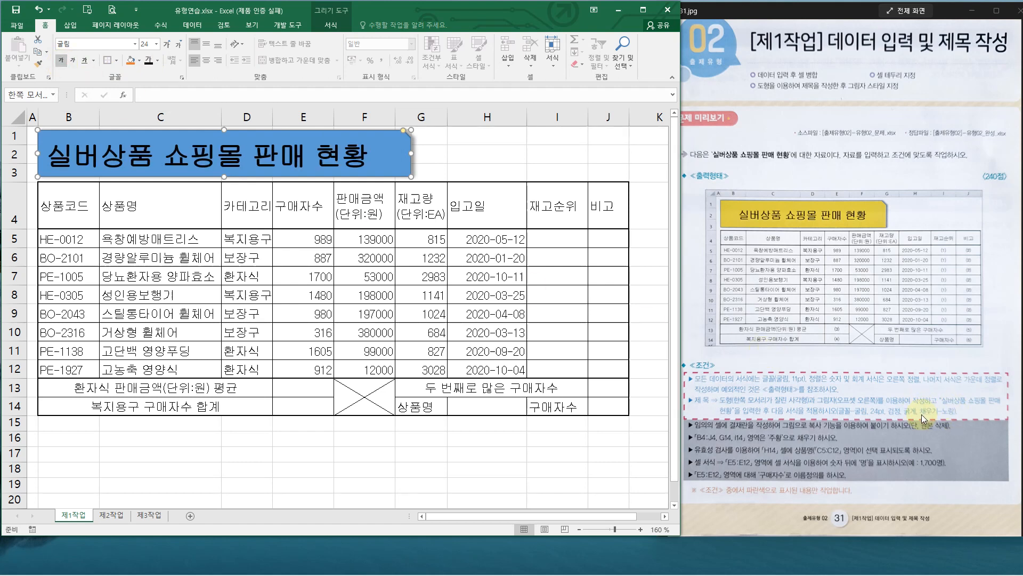
# Fill the title shape with standard yellow and widen it so its right edge extends further across column G.
pyautogui.click(139, 63)
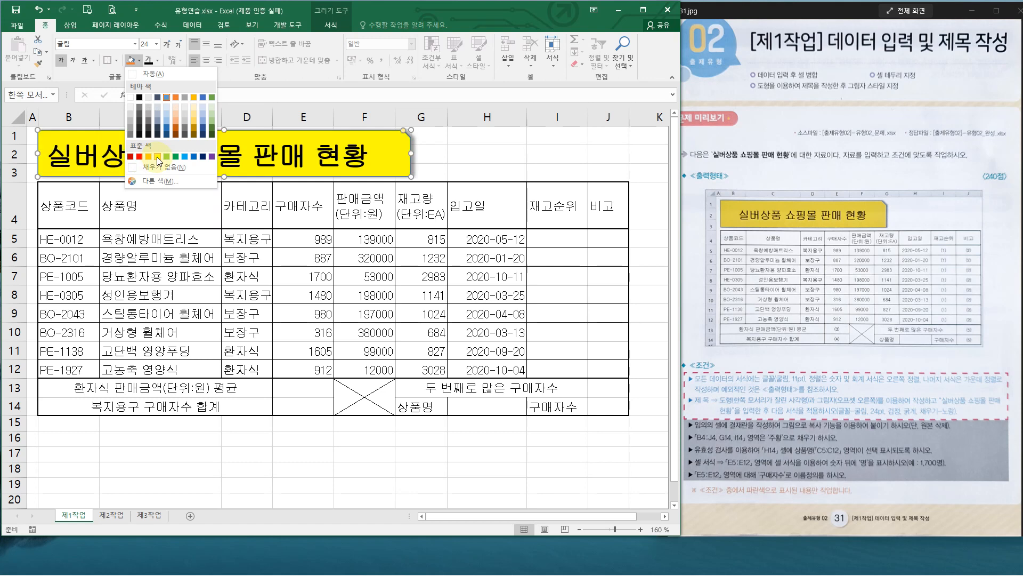
pyautogui.click(157, 157)
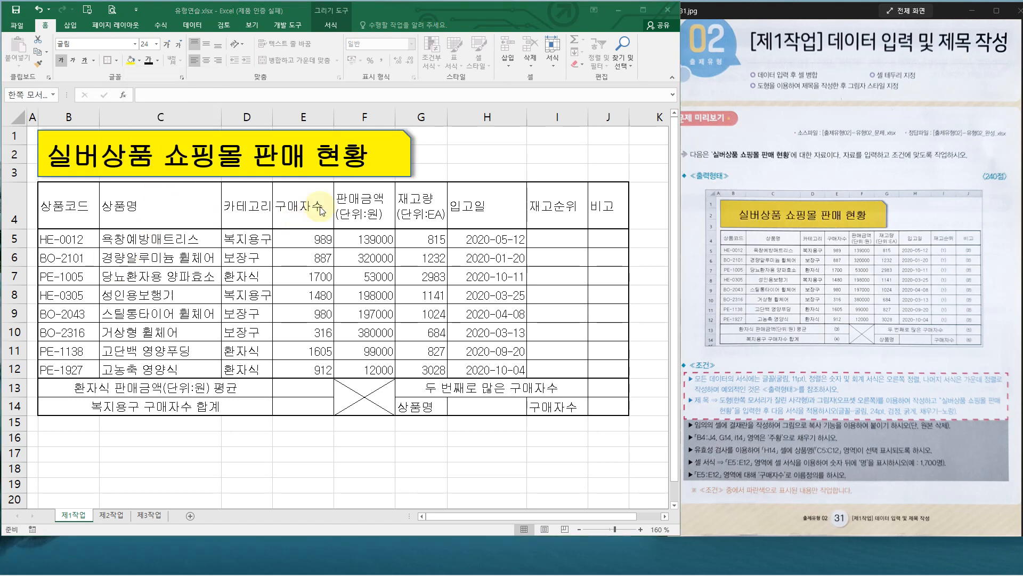
pyautogui.moveTo(410, 153); pyautogui.dragTo(434, 153)
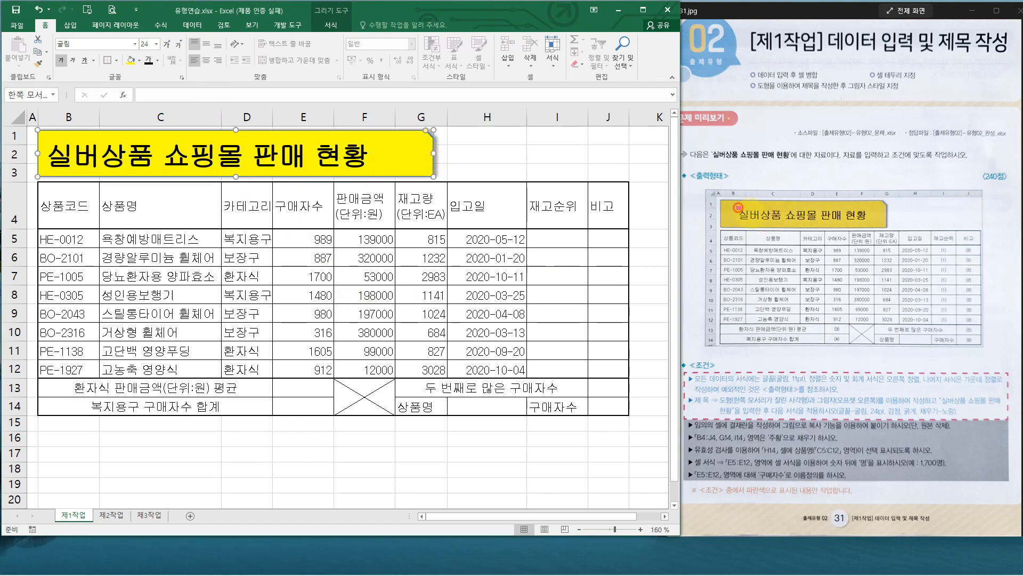
# Centre the title text horizontally and vertically within the shape, then deselect the shape.
pyautogui.moveTo(738, 207); pyautogui.dragTo(866, 222)
pyautogui.click(206, 62)
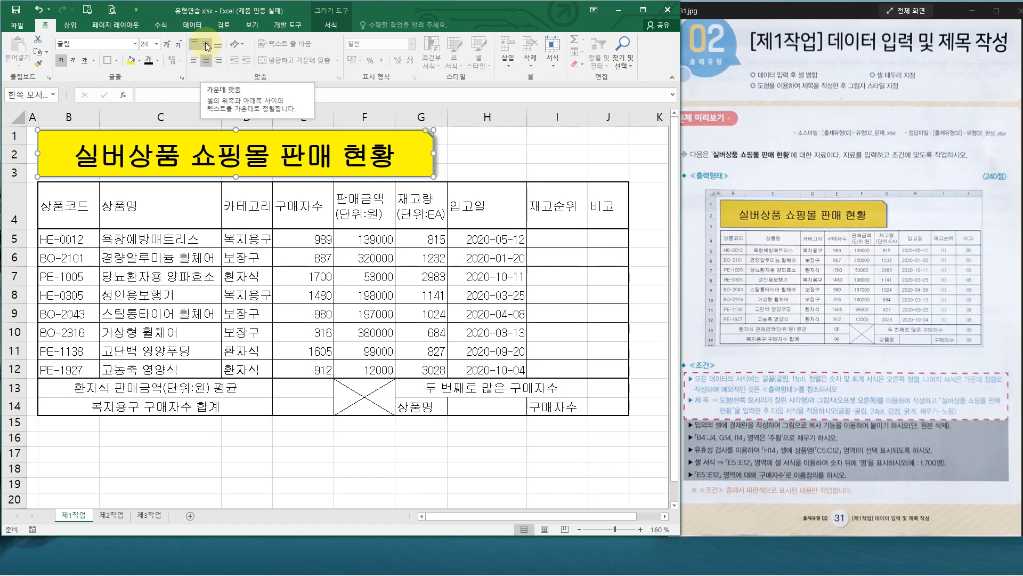
pyautogui.click(206, 43)
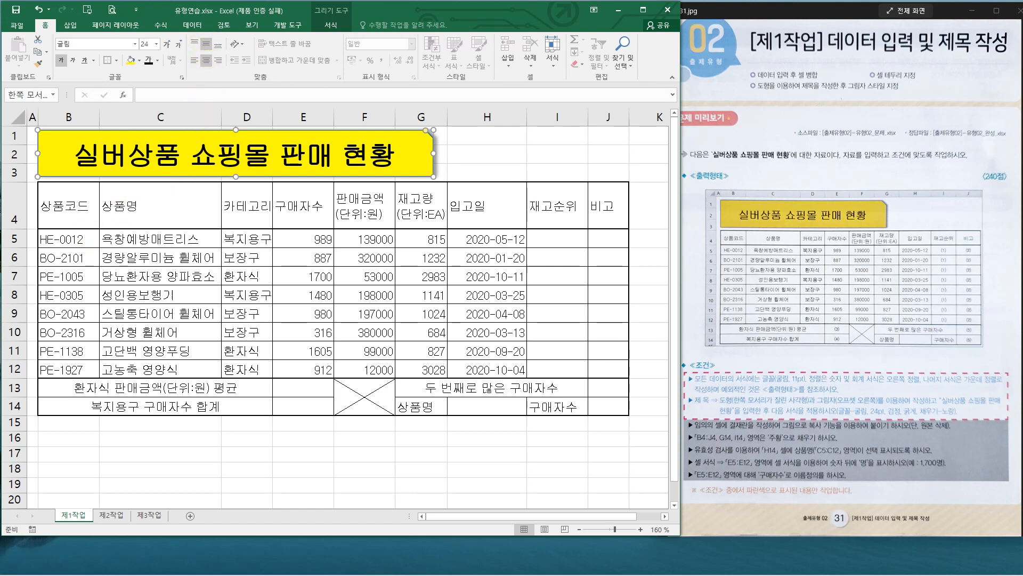
pyautogui.click(213, 438)
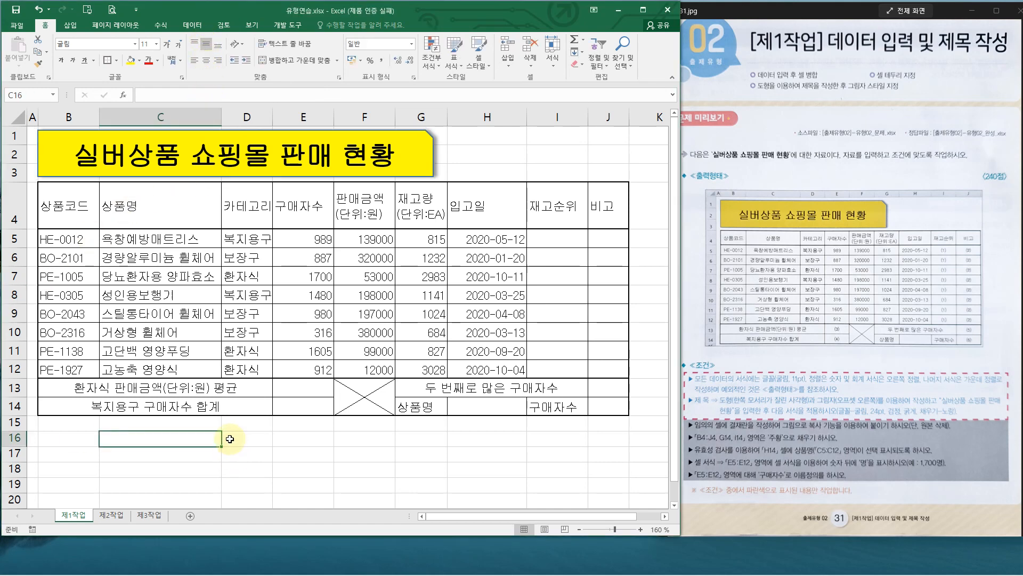